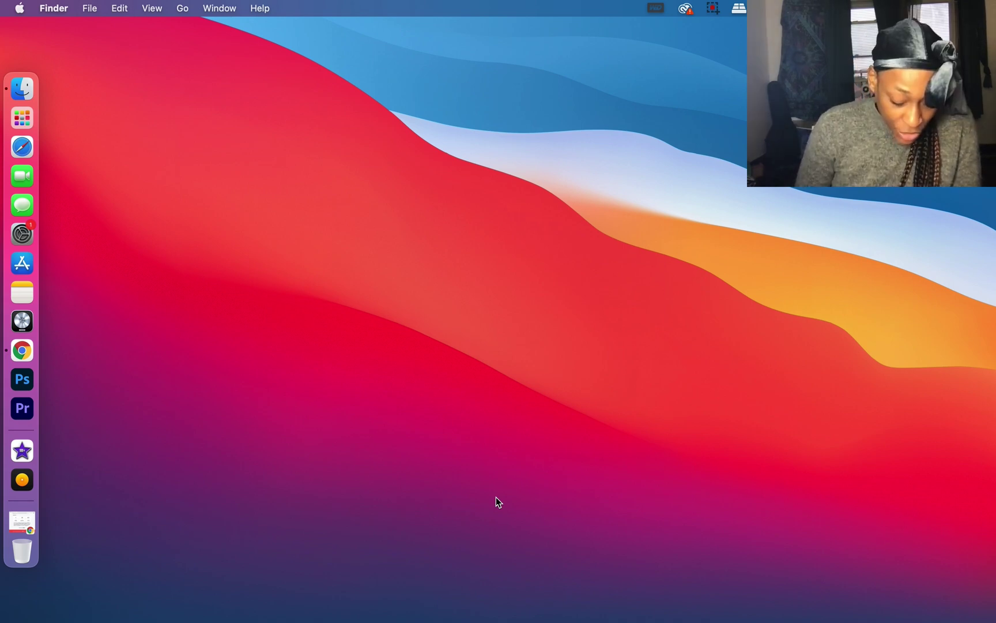
- Launch Logic Pro and start a new empty project
click(22, 321)
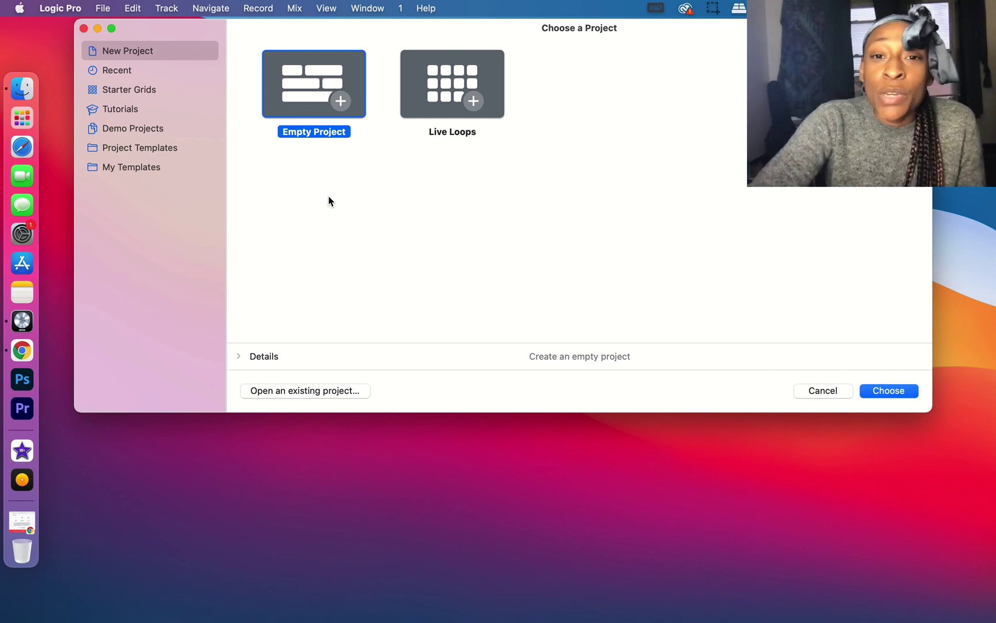
click(892, 391)
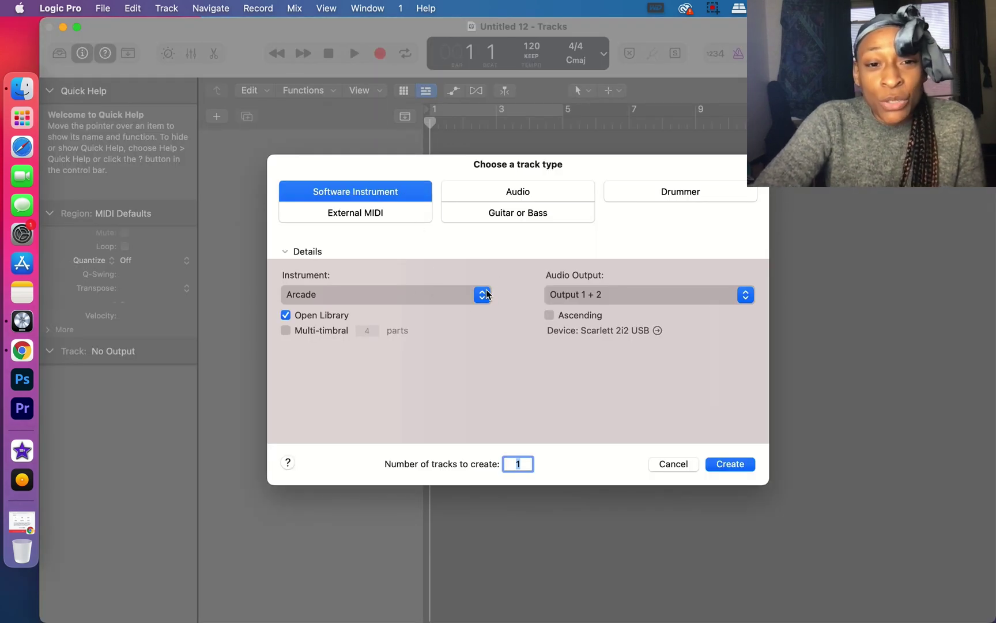
- Create a Software Instrument track using AU Instruments > Output > Arcade
click(486, 300)
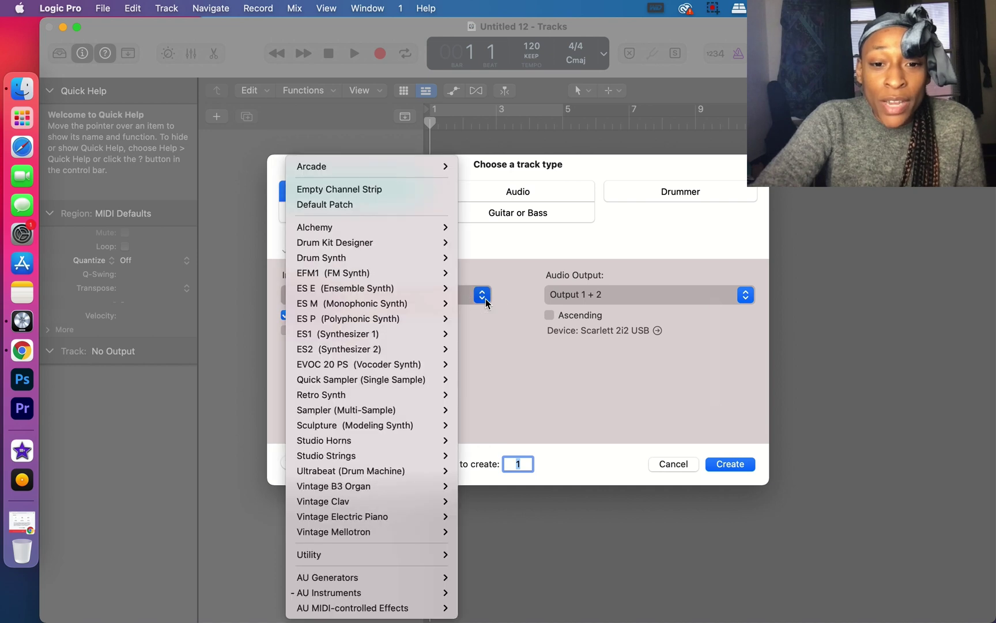
mouse_move(379, 592)
mouse_move(508, 583)
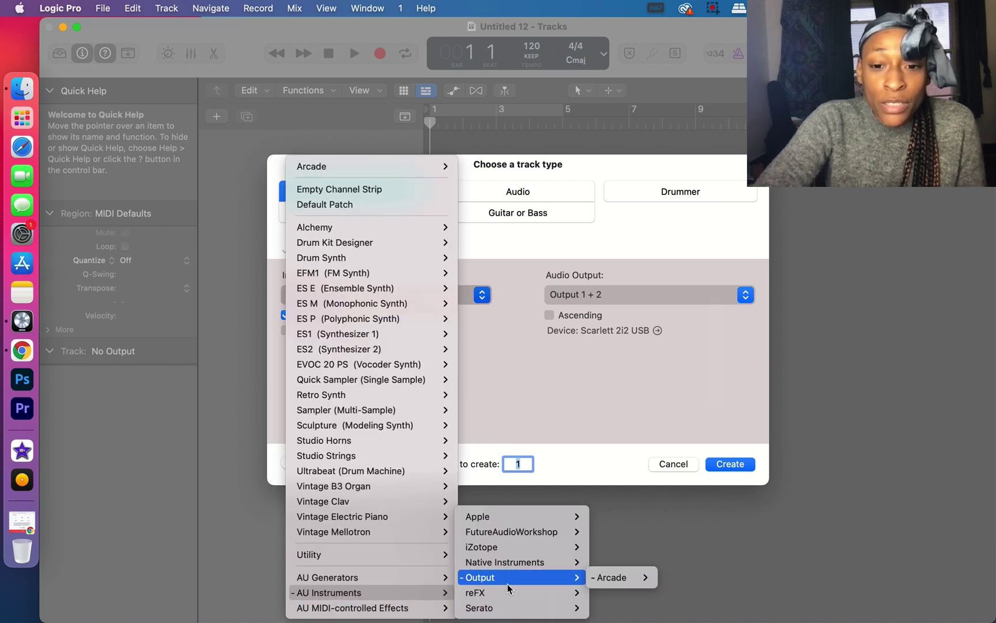
mouse_move(614, 577)
click(675, 577)
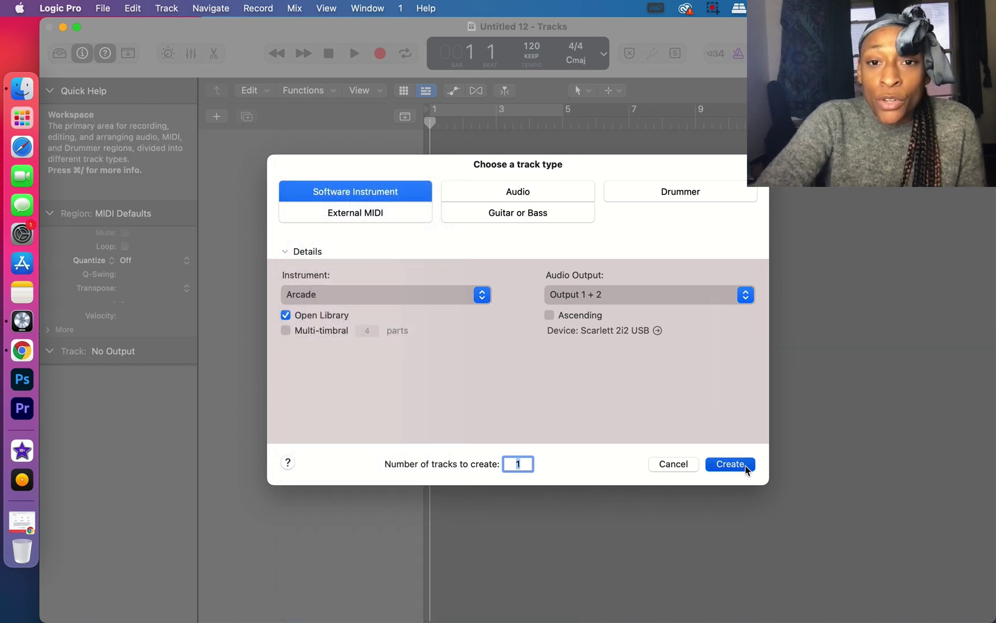
click(730, 464)
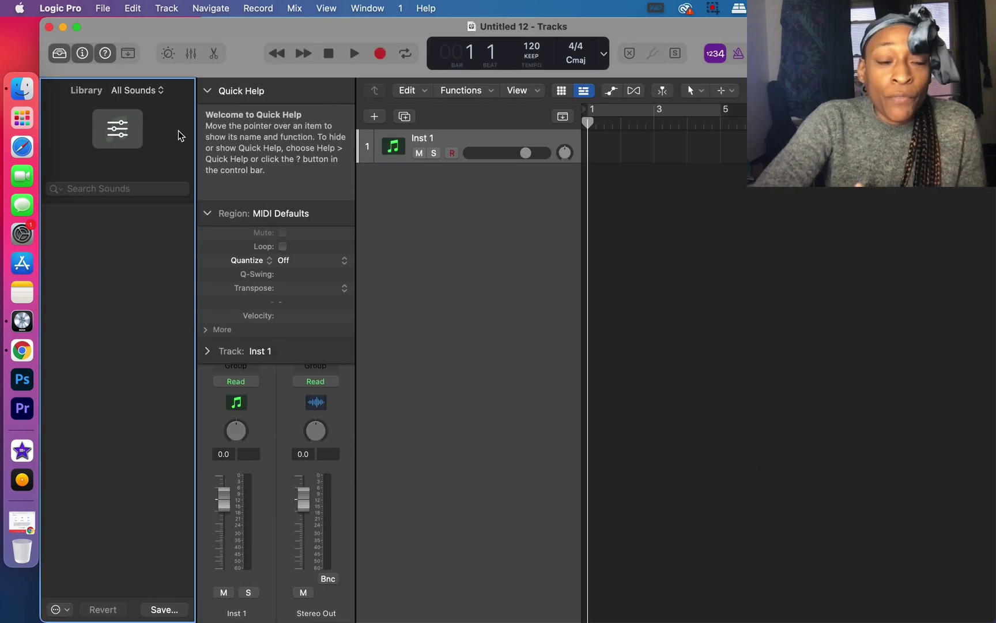
- Collapse the Quick Help inspector section and bring up the songbpm tempo page in Chrome
click(248, 92)
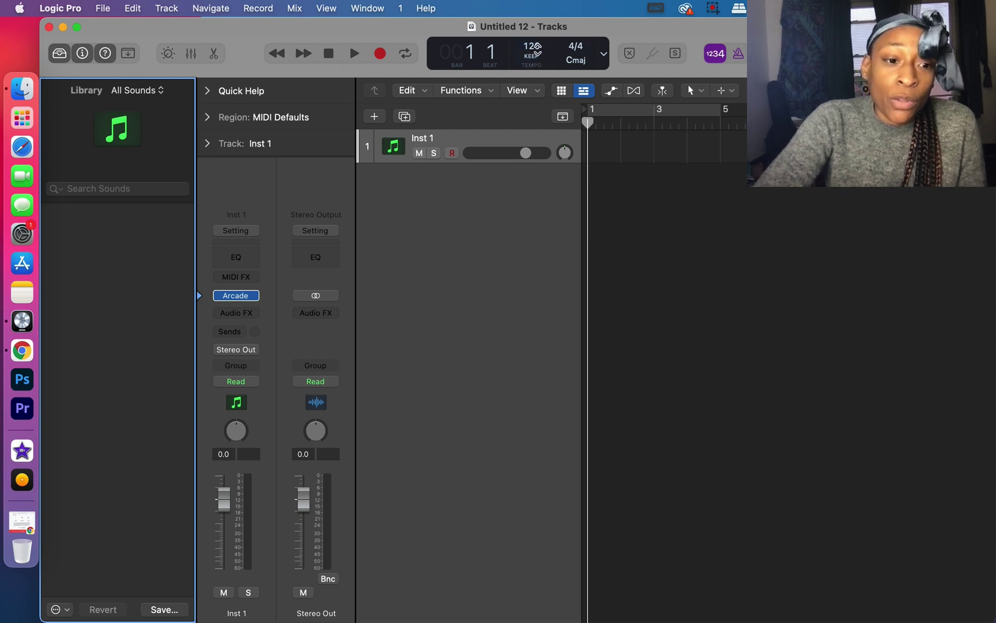
click(21, 528)
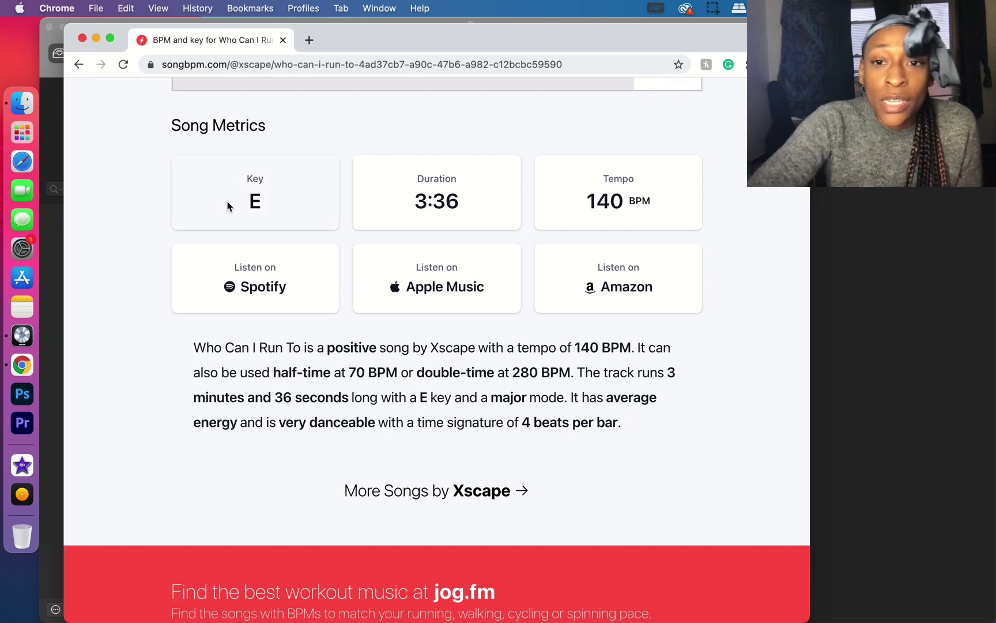
- Set the Logic Pro project tempo to 140 BPM
click(957, 206)
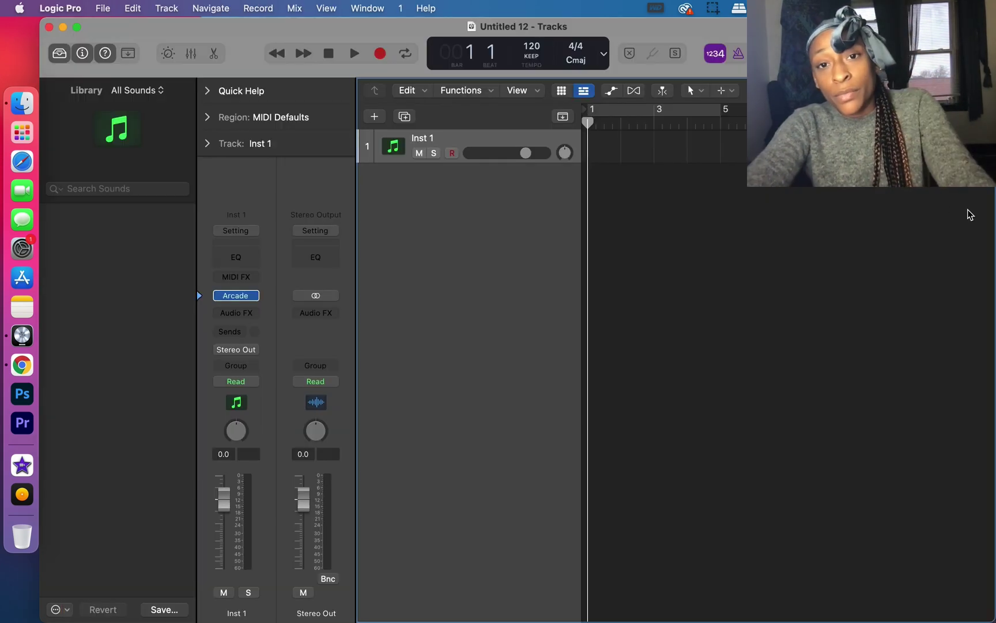
double_click(532, 46)
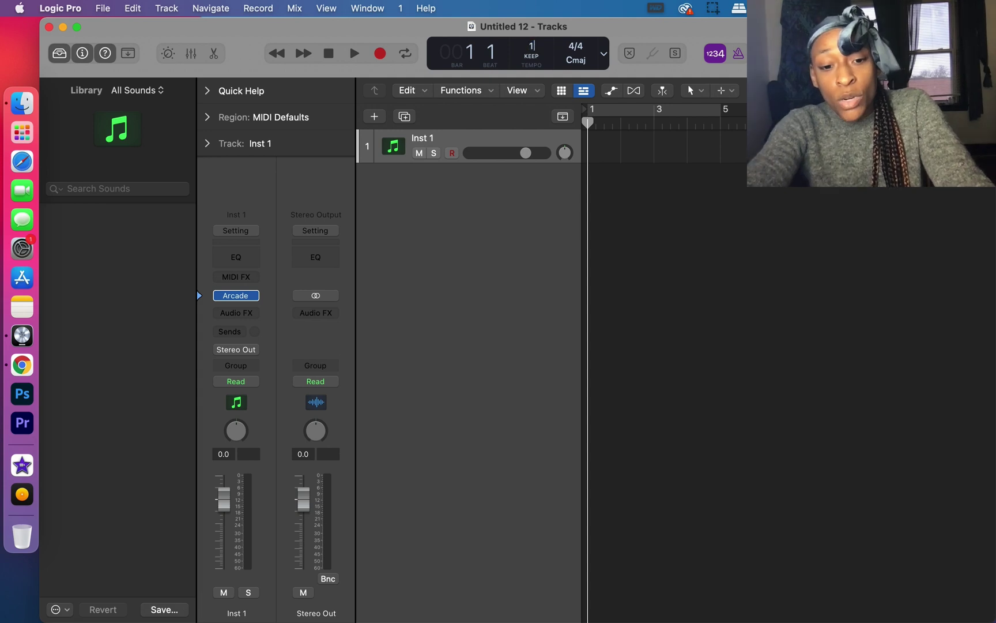
text(140)
key(Return)
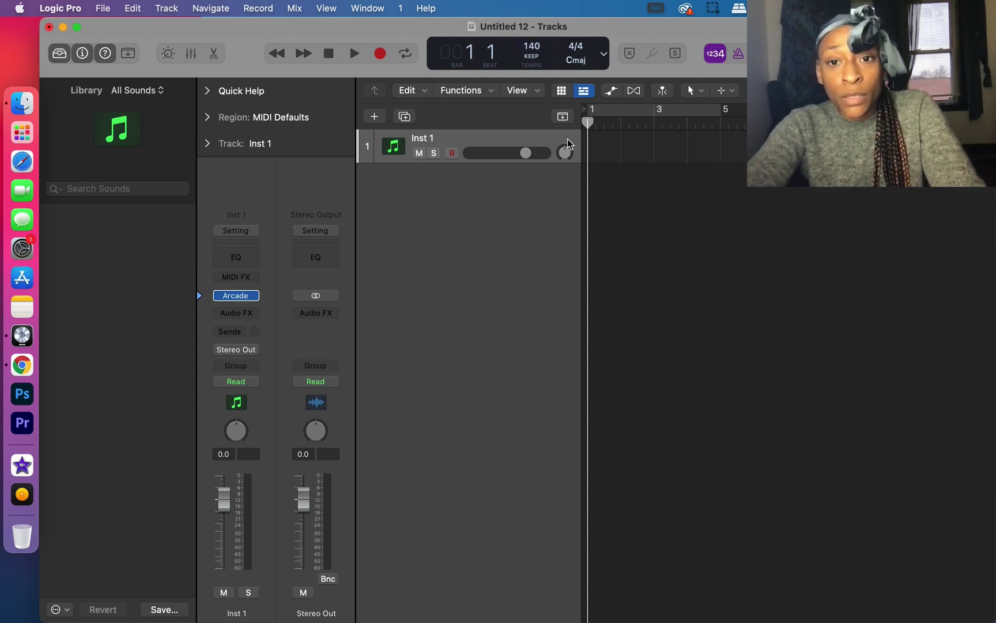
click(28, 107)
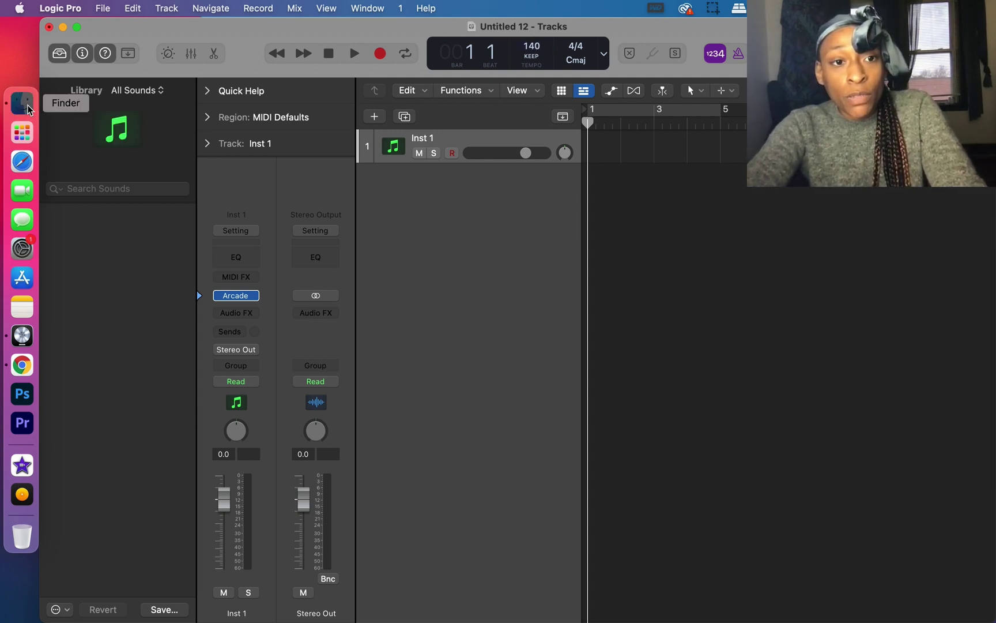
- Select the My Song 36 audio track and move the playhead to bar 27
key(super+Tab)
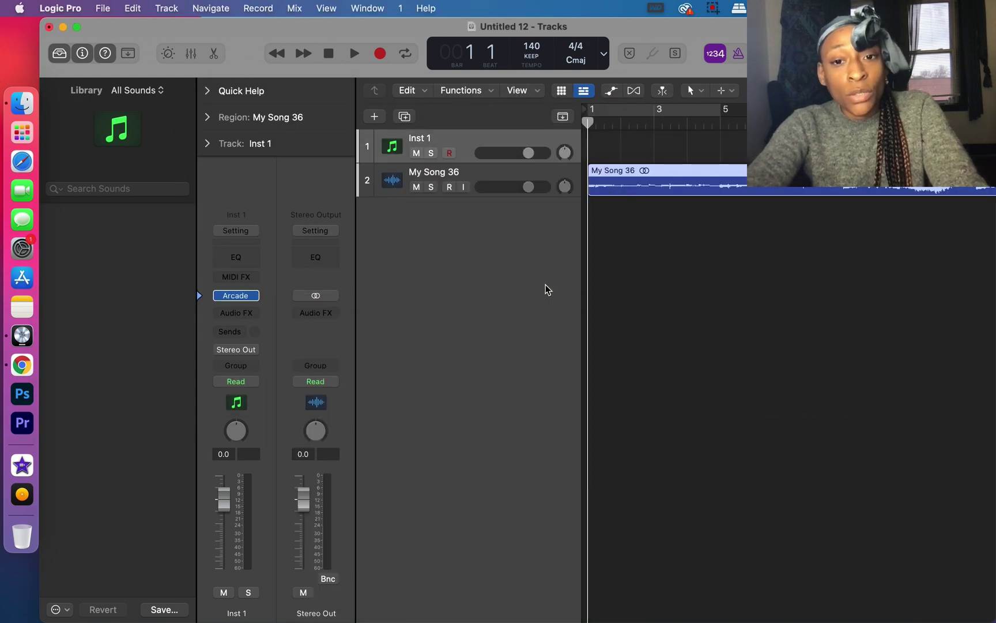
click(540, 171)
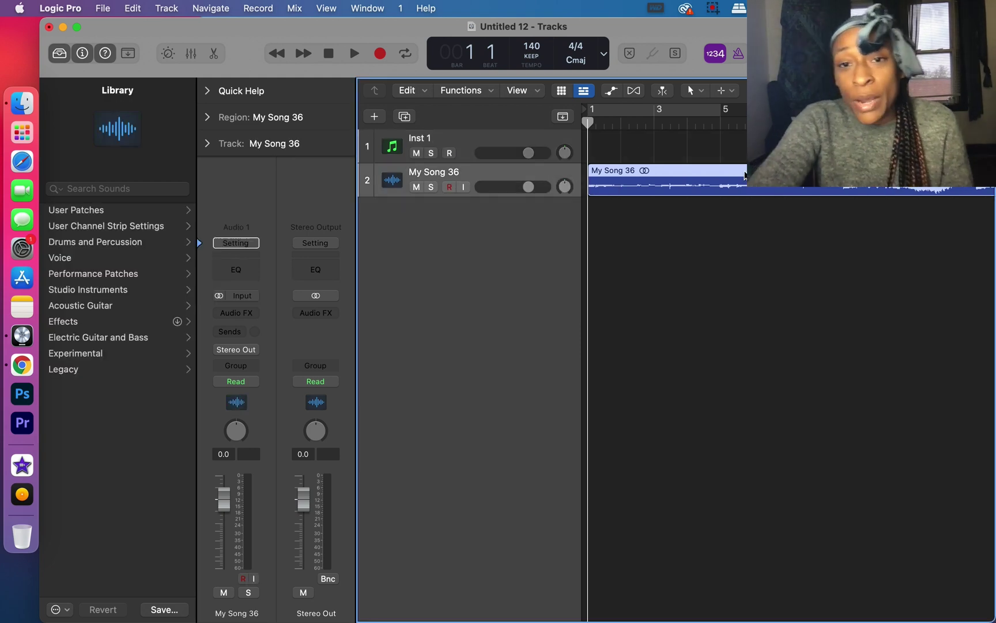
scroll(744, 175, down, 3)
scroll(745, 175, up, 4)
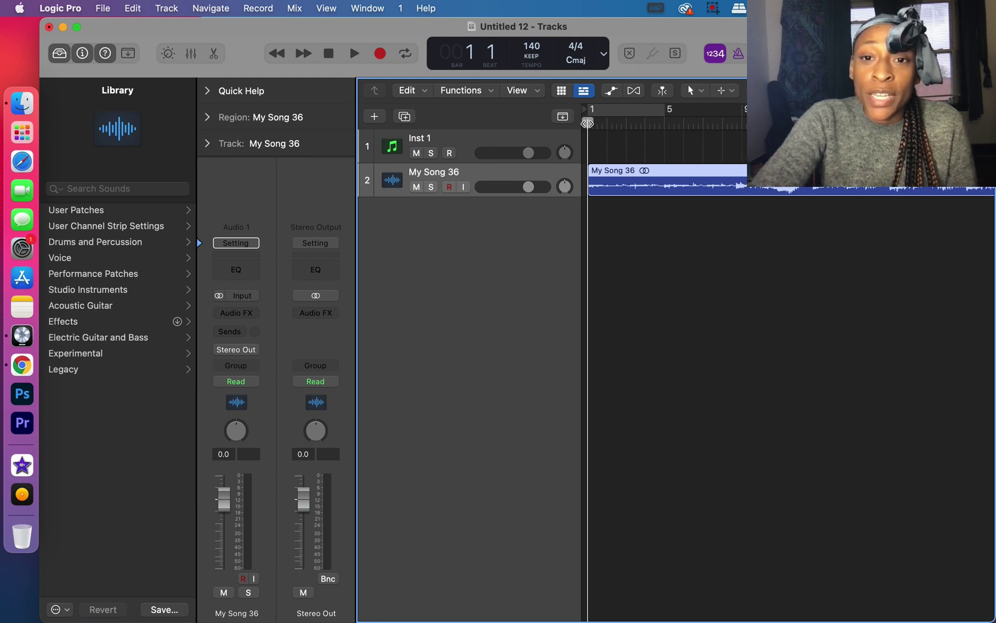
drag(587, 123, 821, 124)
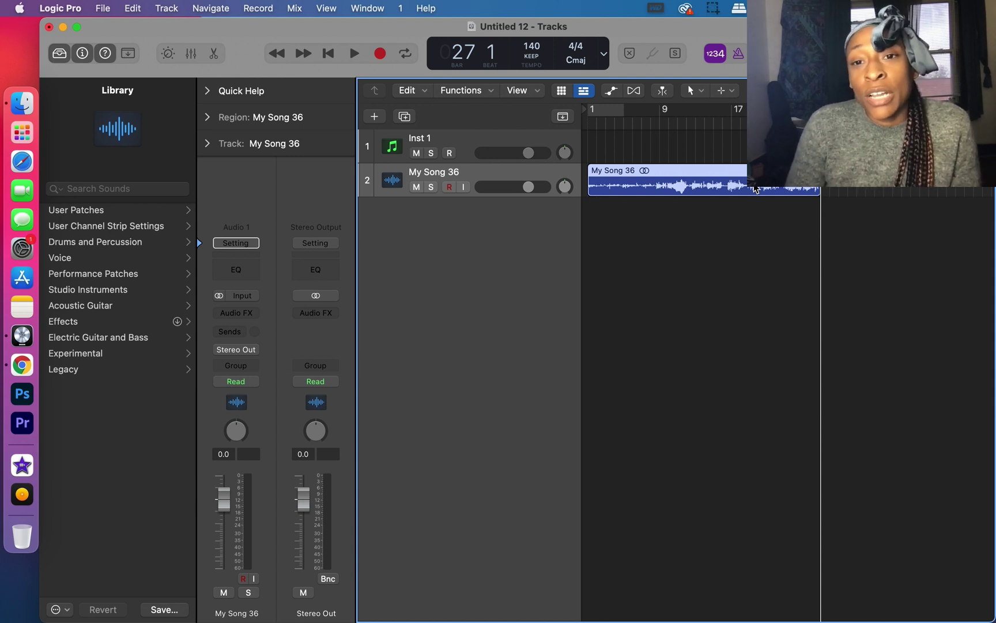
- Convert the My Song 36 region to a new audio file named 'Xscspe tutorial'
right_click(755, 189)
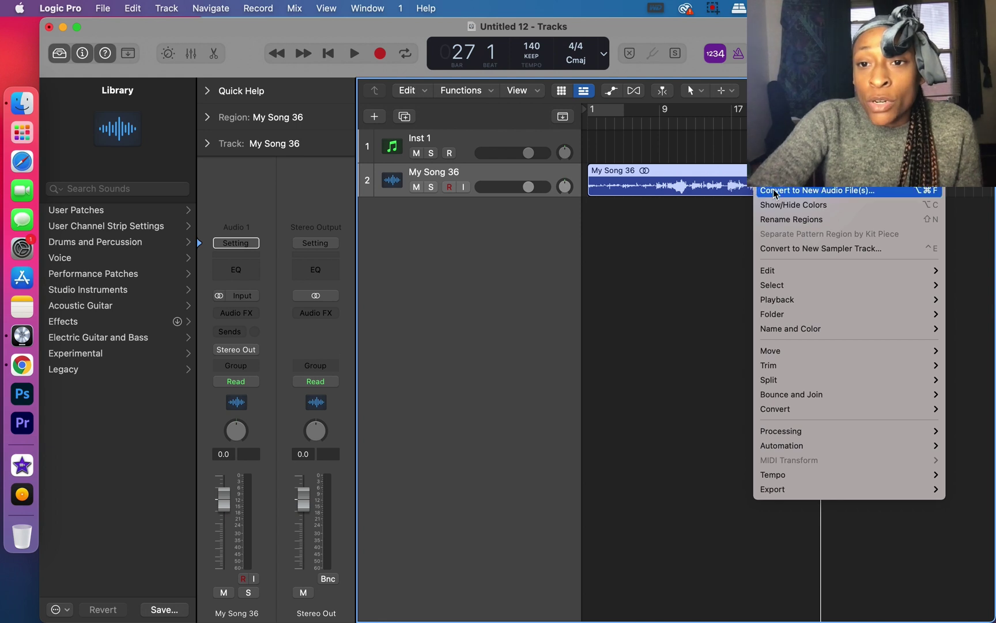
mouse_move(818, 414)
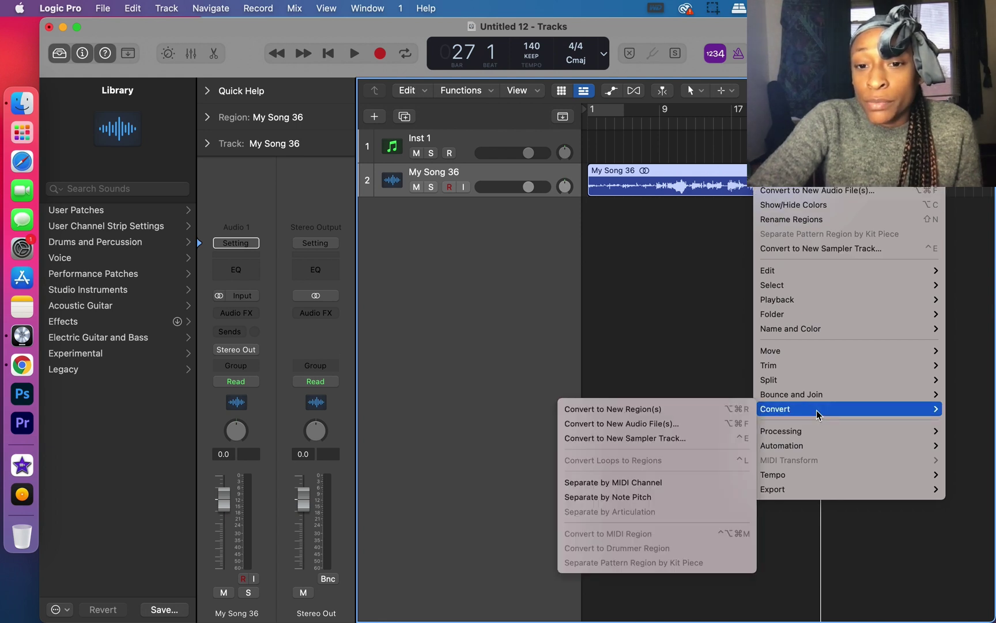
click(672, 433)
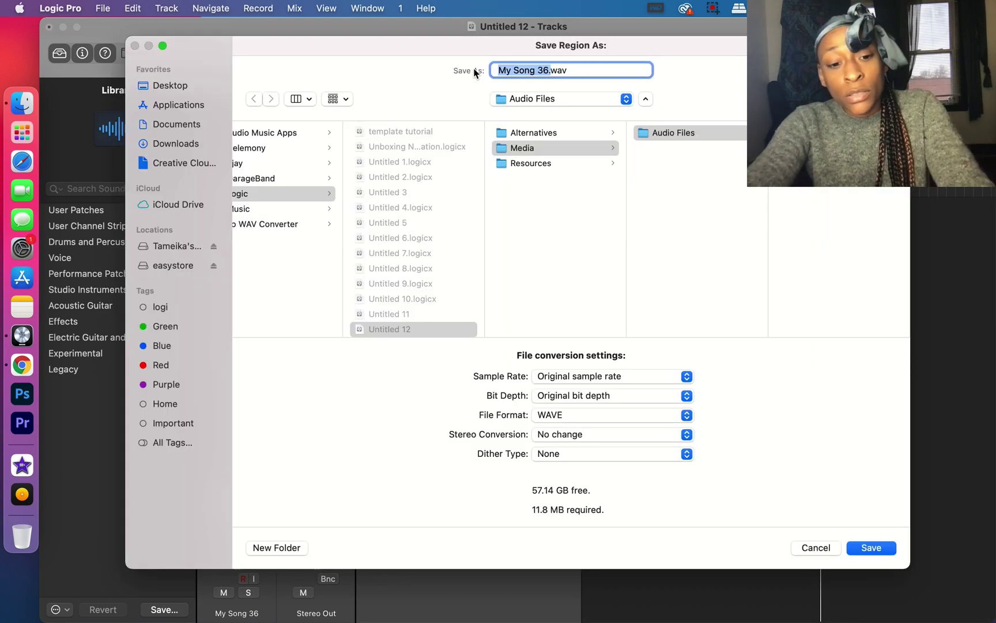
key(BackSpace)
text(Xscspe )
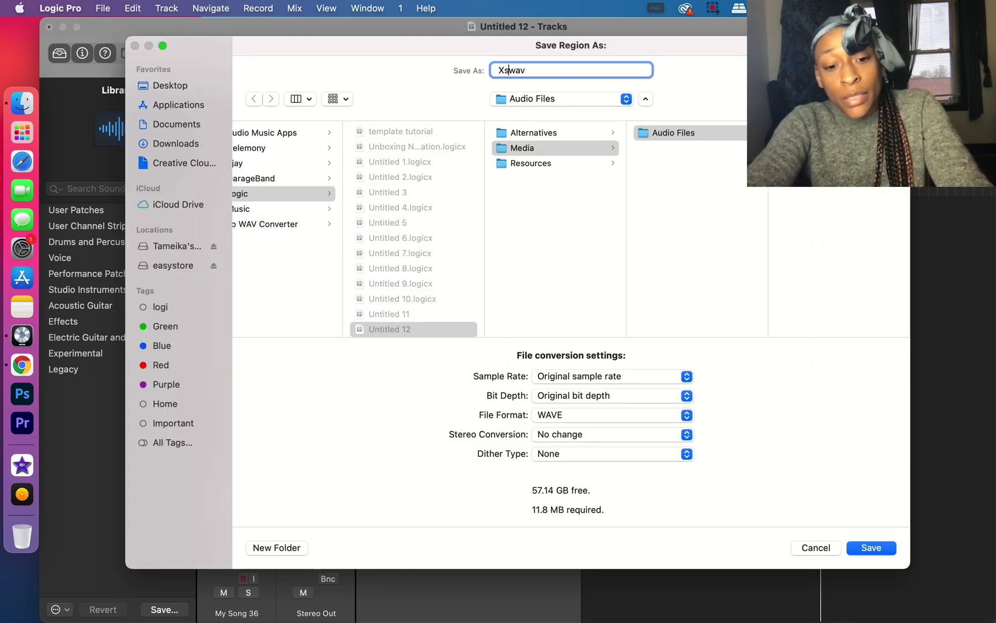
text(tutorial)
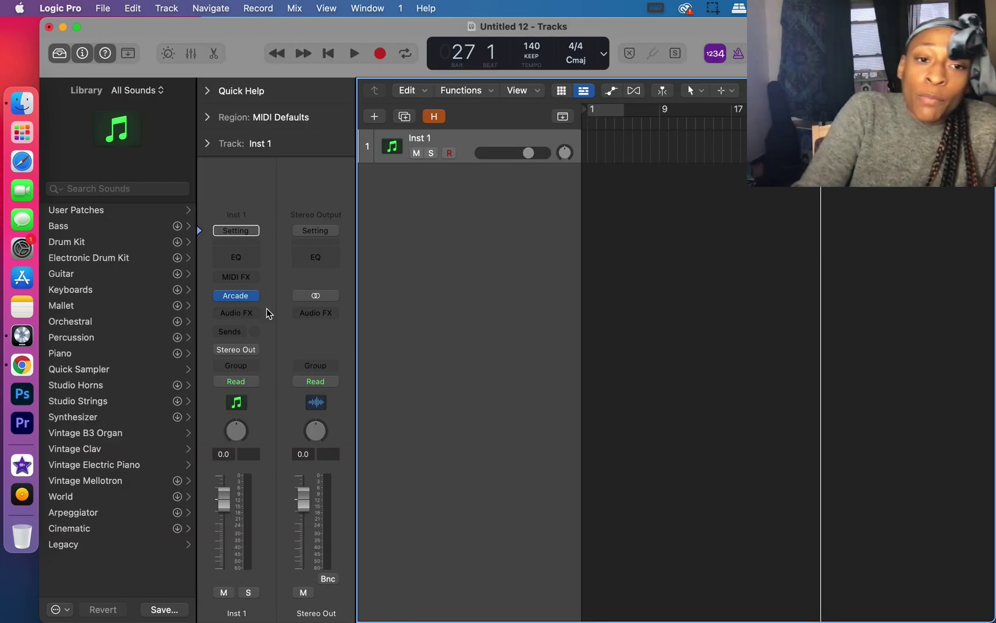
- Open the Arcade instrument window and show its Your Samples list
mouse_move(236, 297)
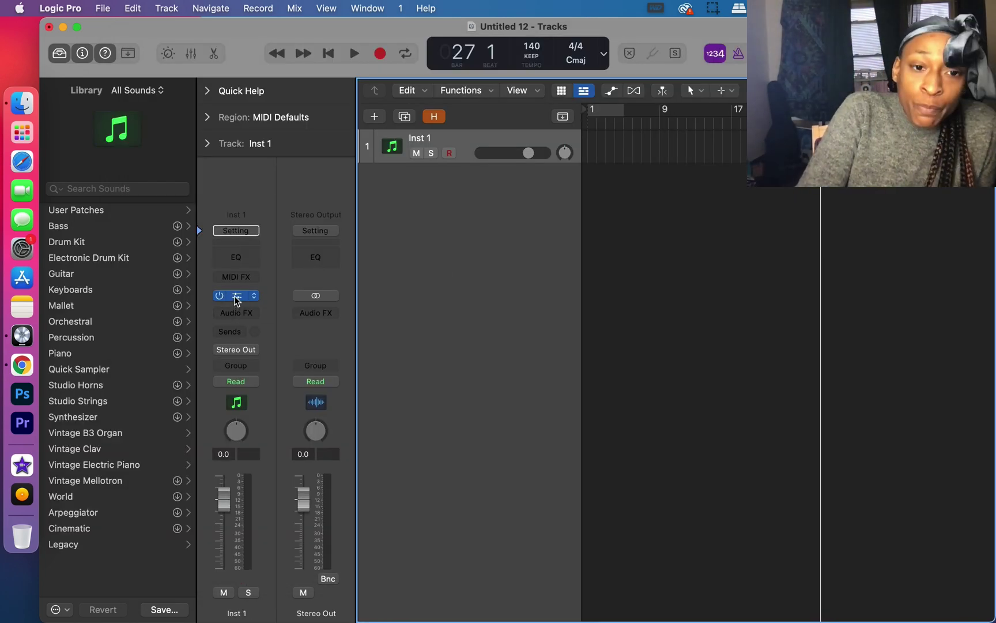
click(237, 296)
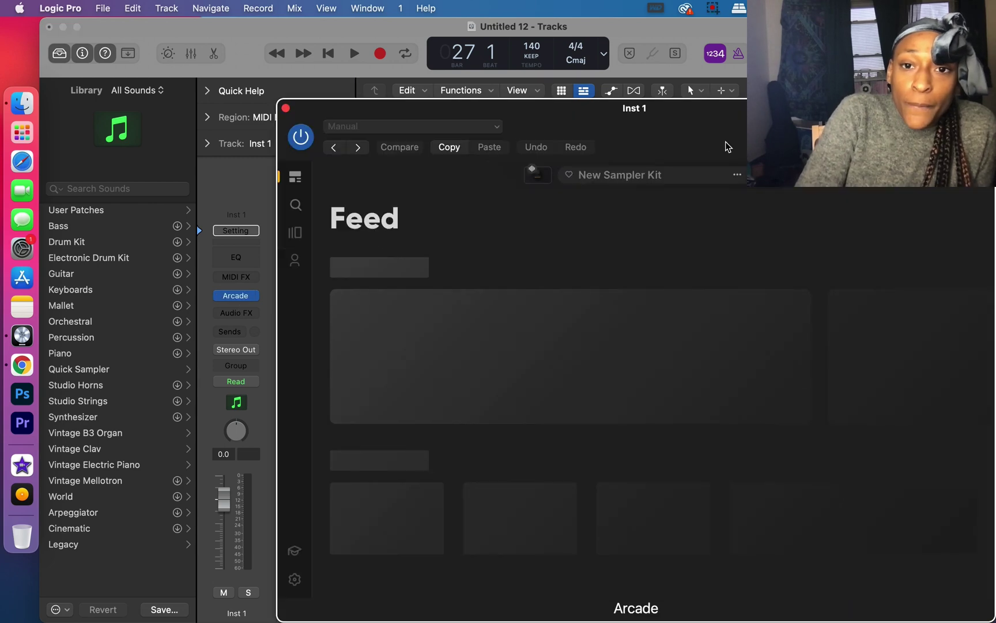
drag(724, 147, 578, 97)
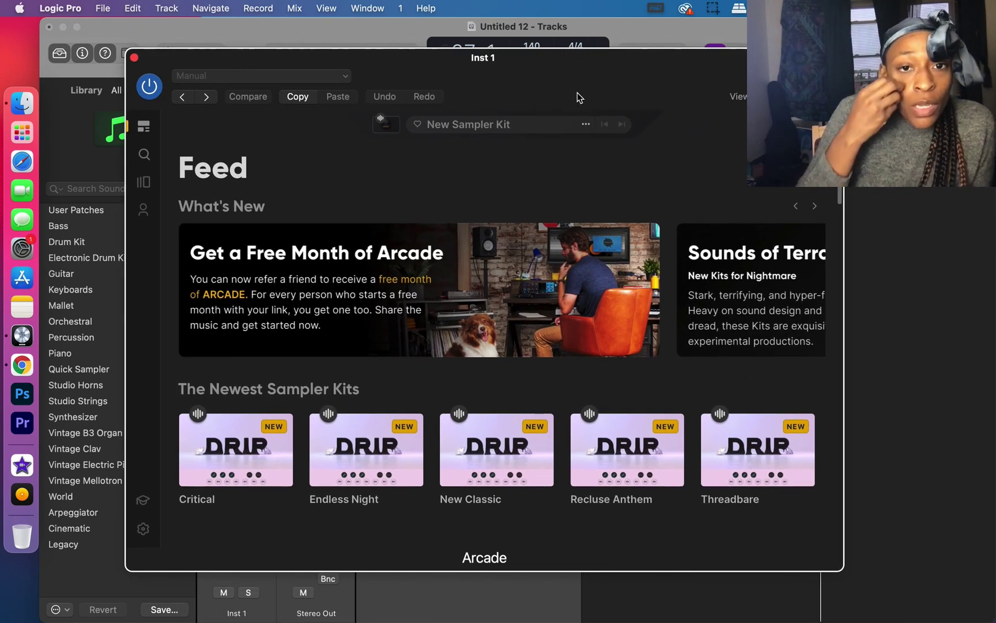
click(144, 210)
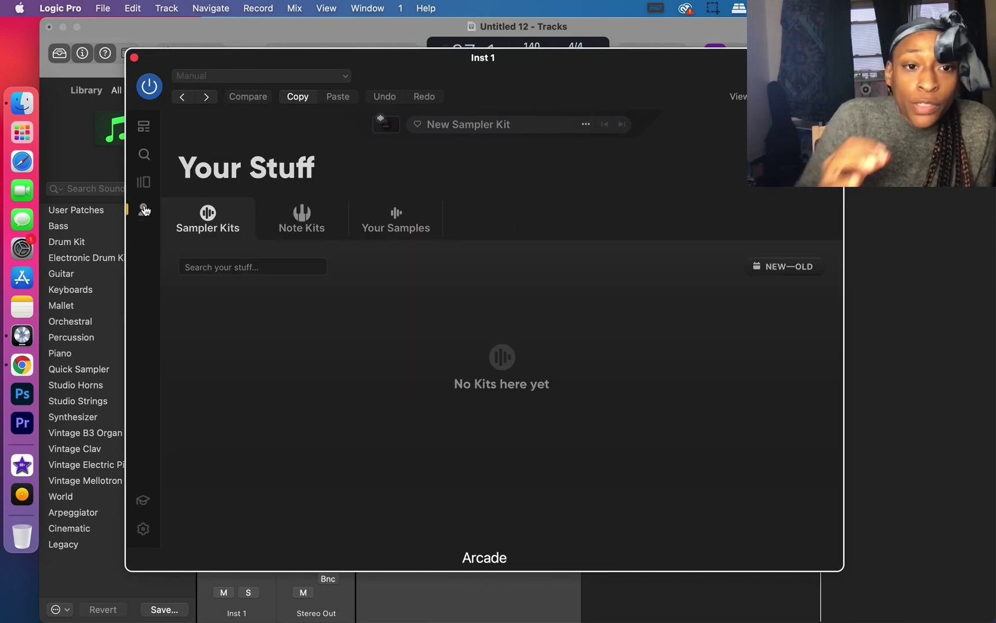
click(413, 228)
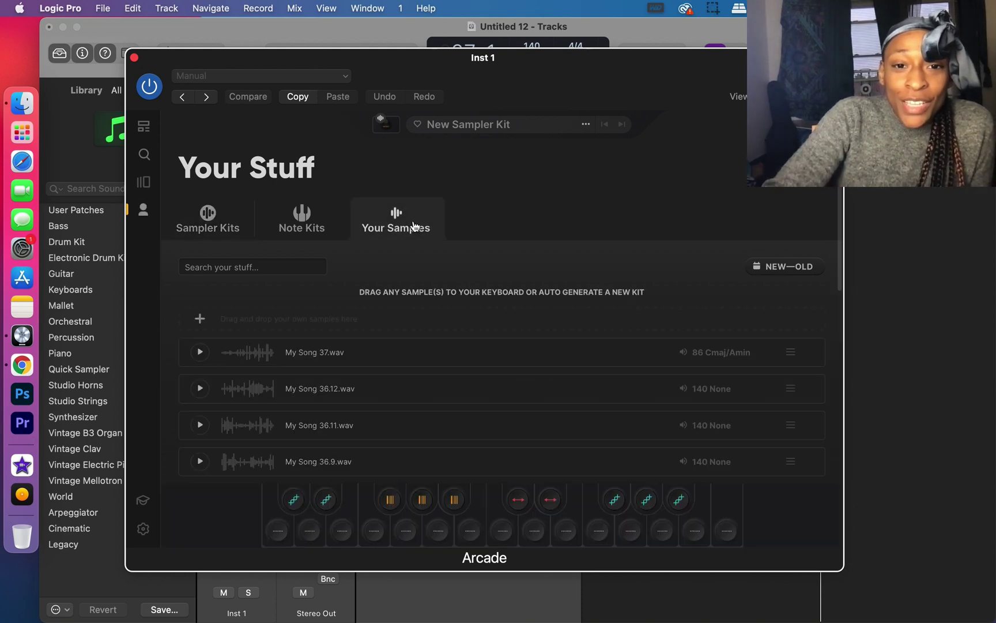
click(22, 103)
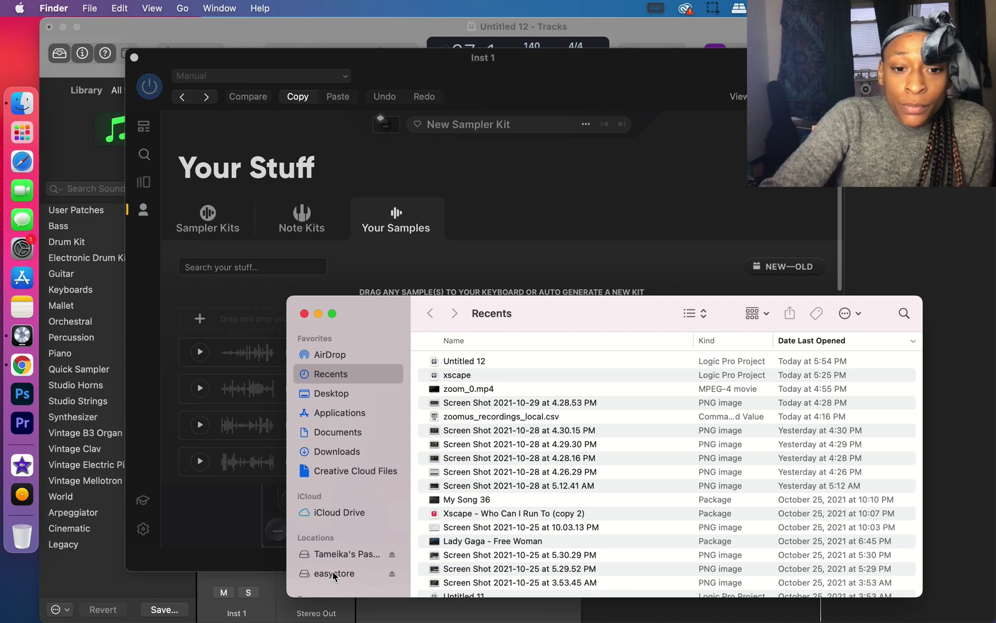
- Drag Xscspe tutorialwav.wav from the external drive into Arcade's Your Samples list
click(363, 555)
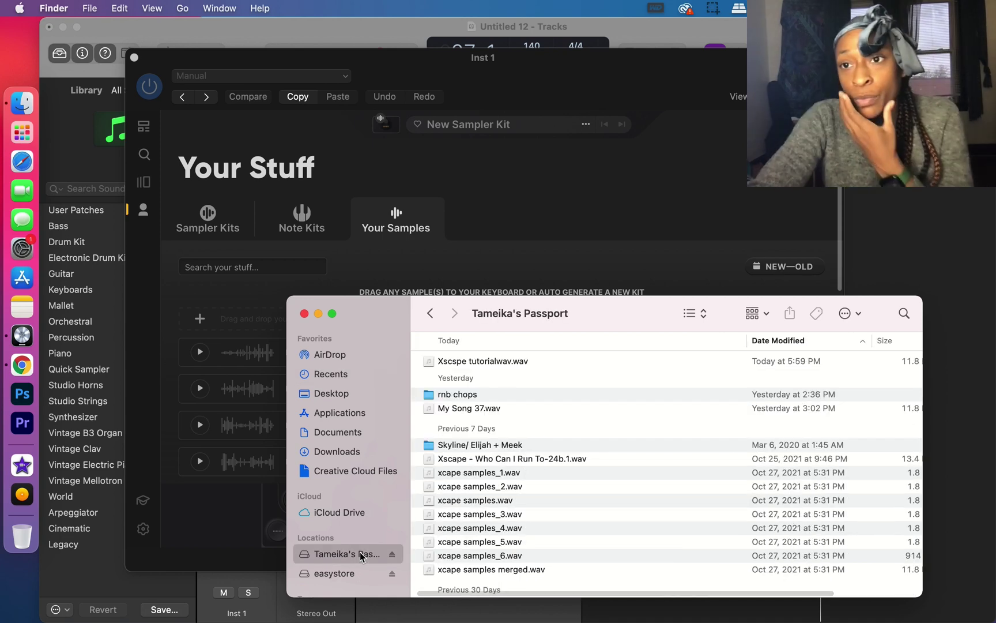
drag(379, 309, 587, 275)
drag(670, 326, 342, 334)
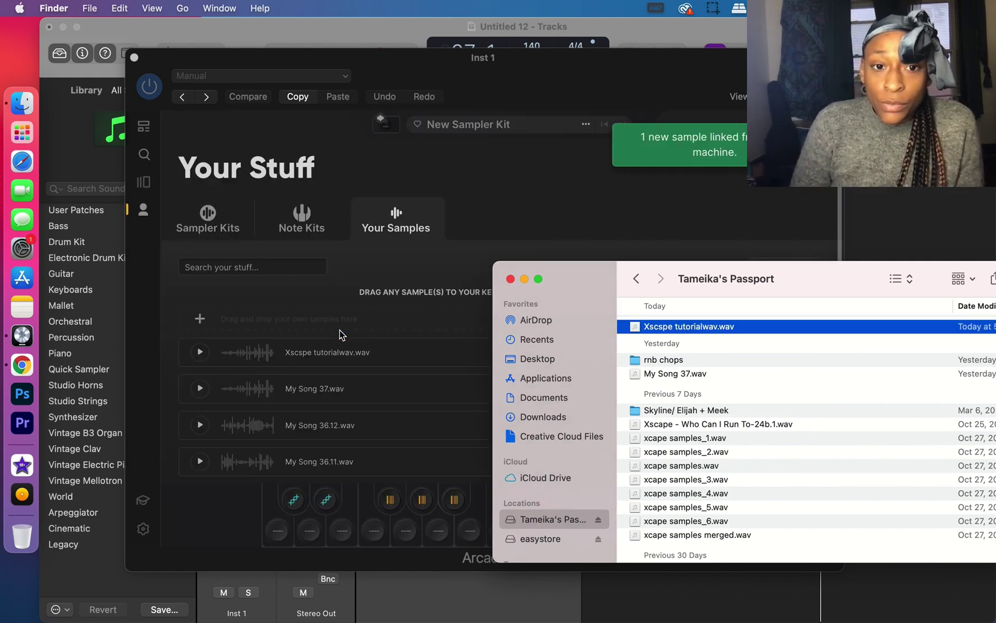
key(super+h)
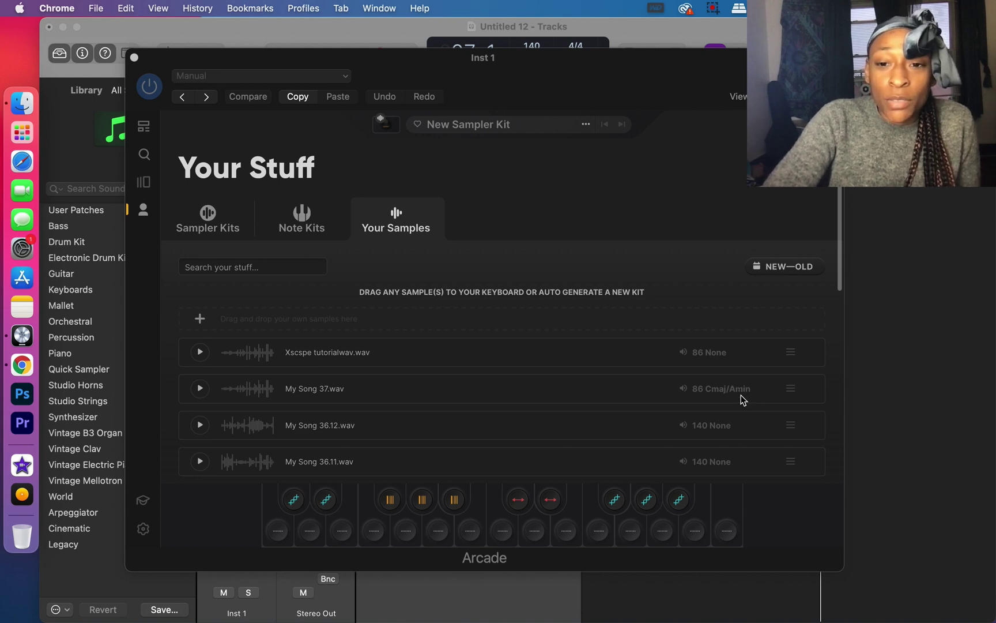
- Slice the Xscspe tutorialwav sample into a new kit with Arcade's Kit Generator
click(741, 356)
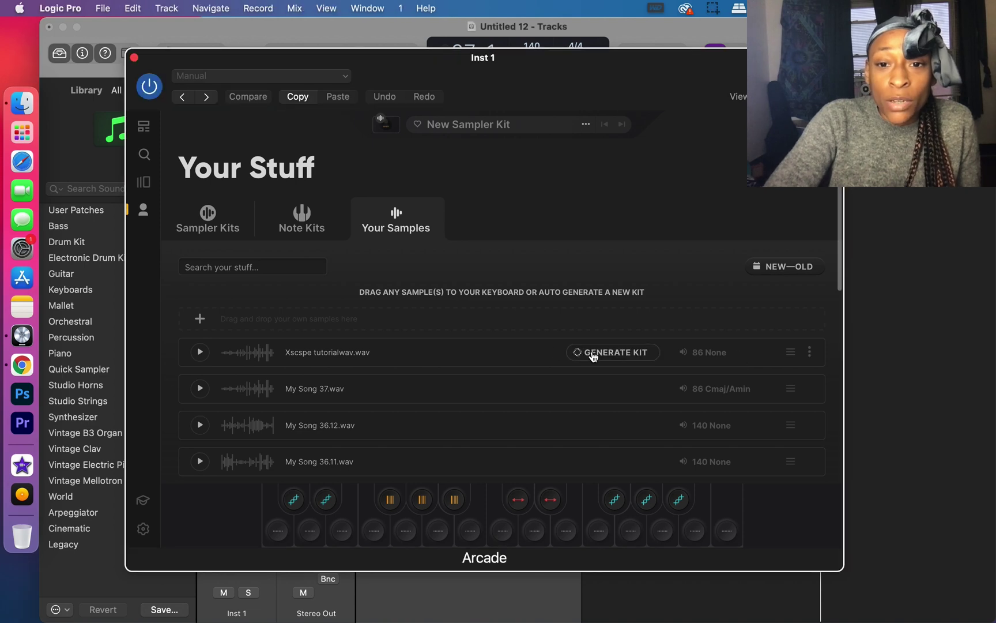
click(612, 352)
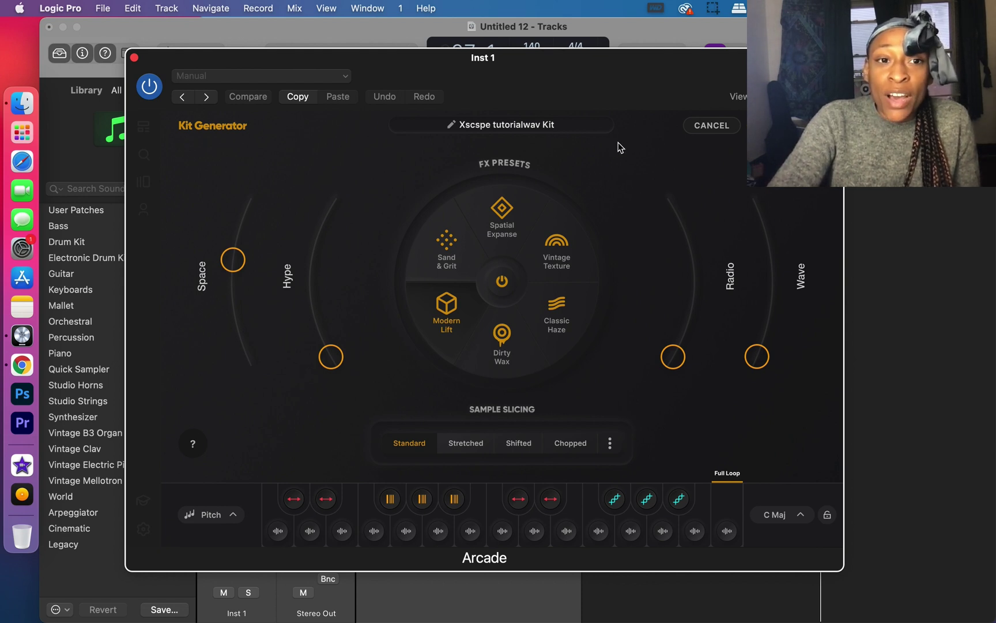
click(29, 105)
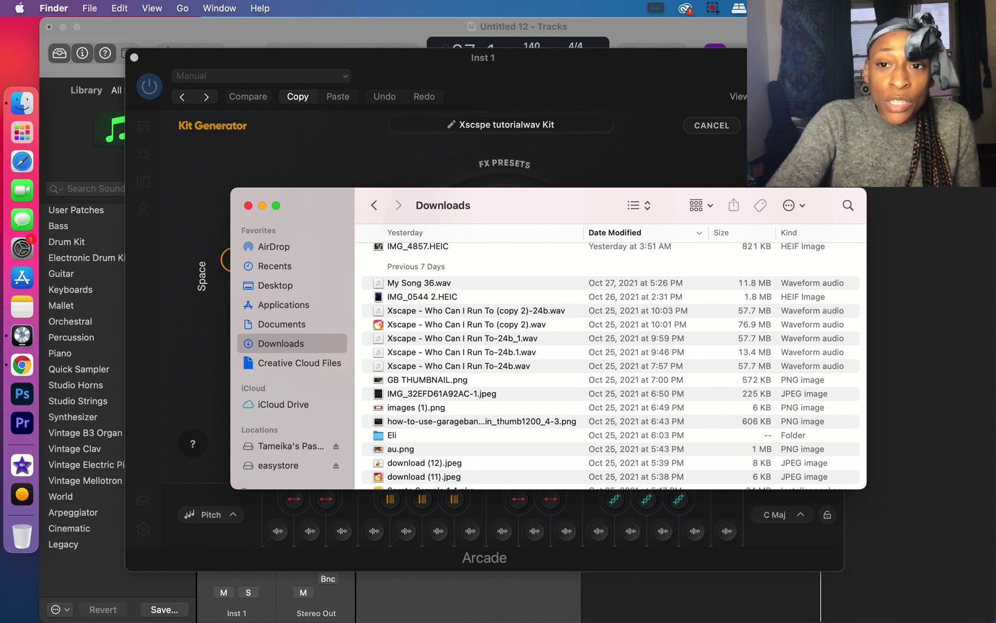
click(248, 206)
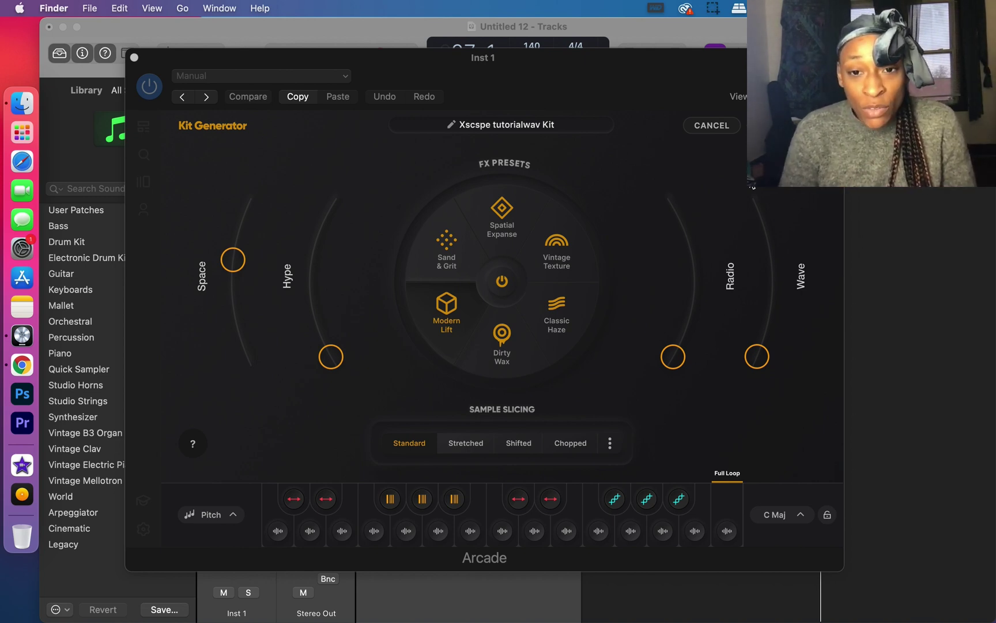
click(642, 383)
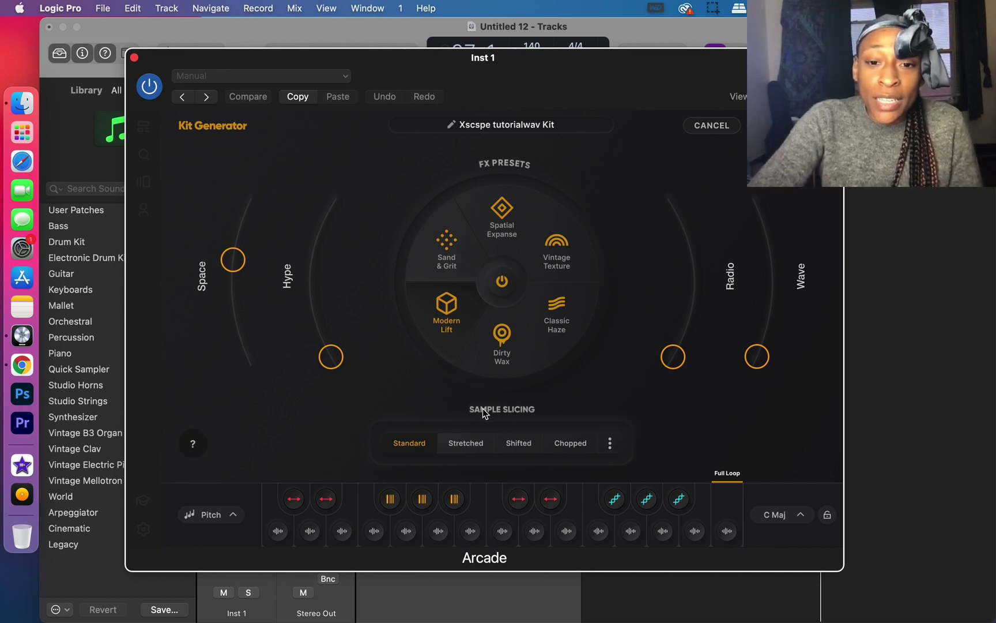
- Set the kit's sample slicing tempo to 140 BPM
click(610, 443)
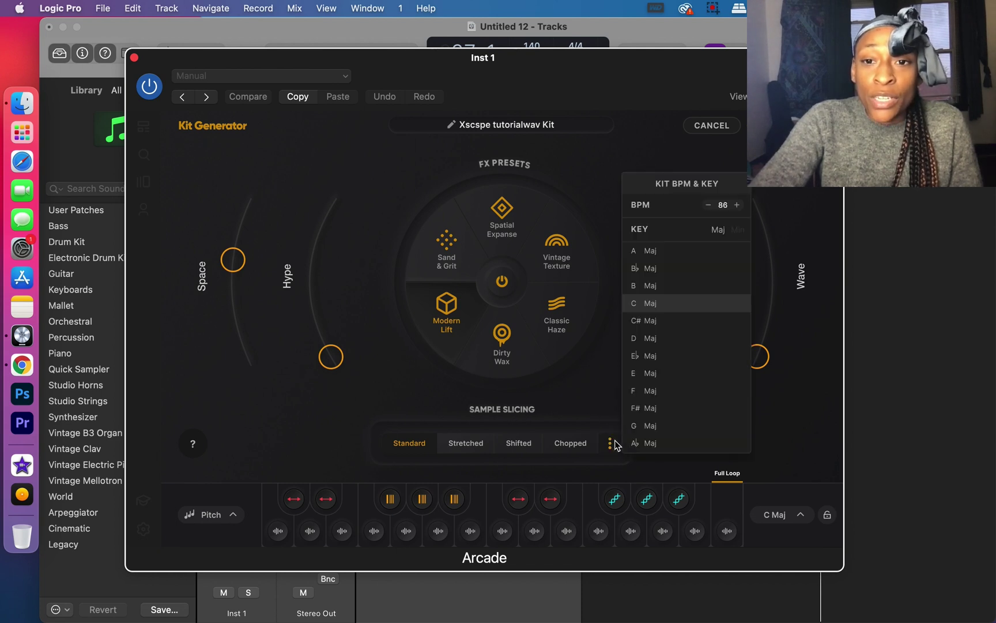
click(707, 206)
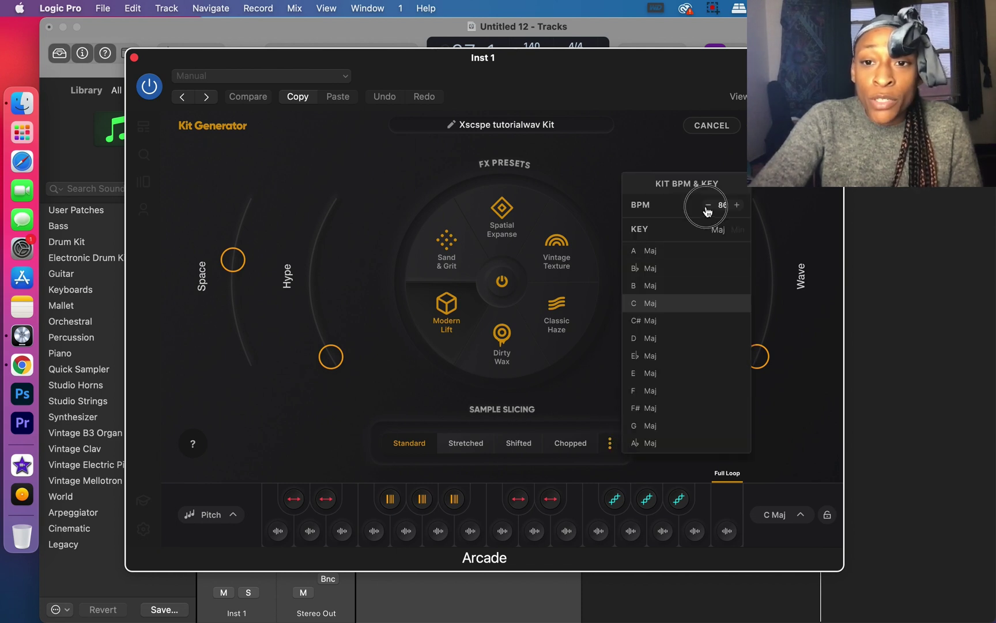
click(738, 205)
click(738, 205)
click(737, 205)
click(737, 206)
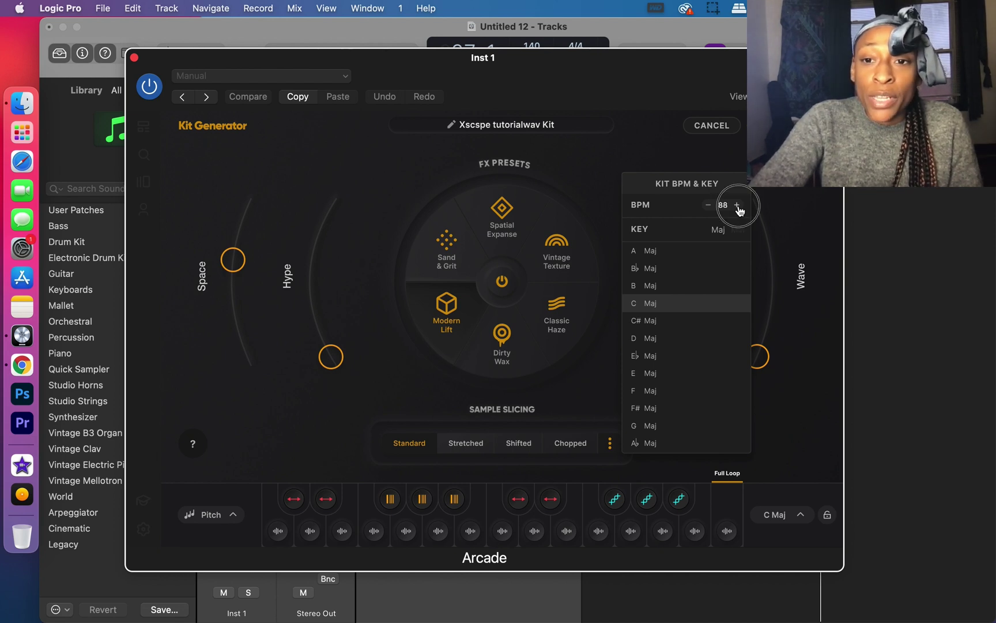
click(737, 205)
click(737, 205)
click(738, 206)
click(738, 206)
click(737, 205)
click(737, 205)
click(737, 206)
click(737, 205)
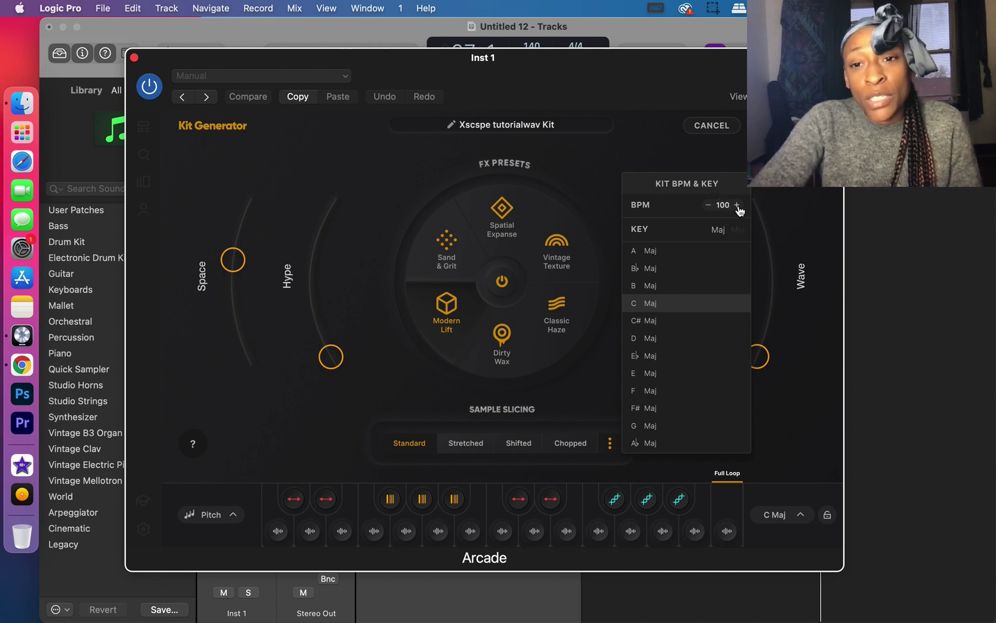
click(738, 205)
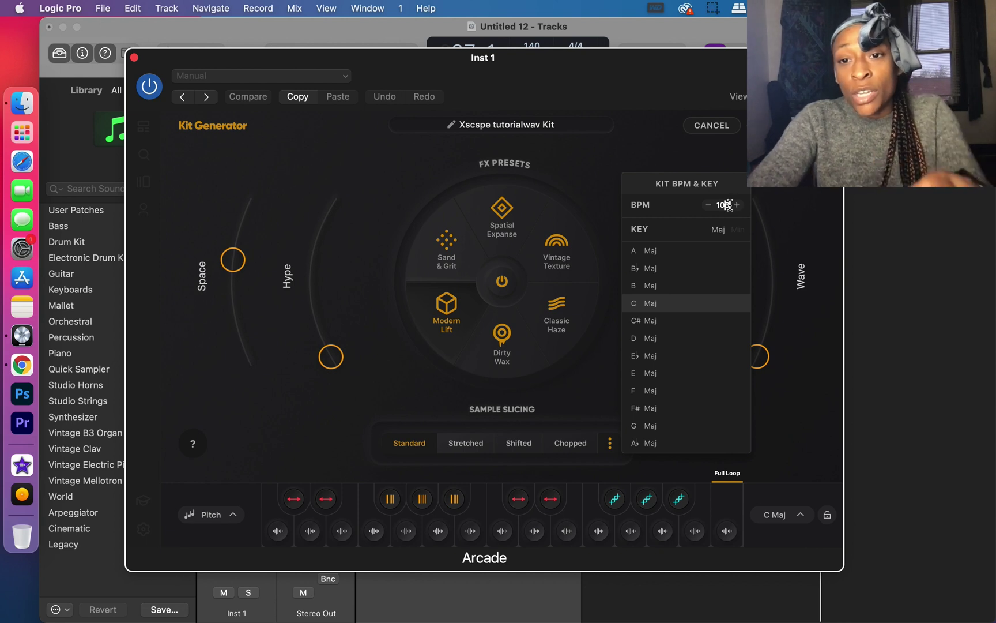
click(728, 206)
text(106)
key(Return)
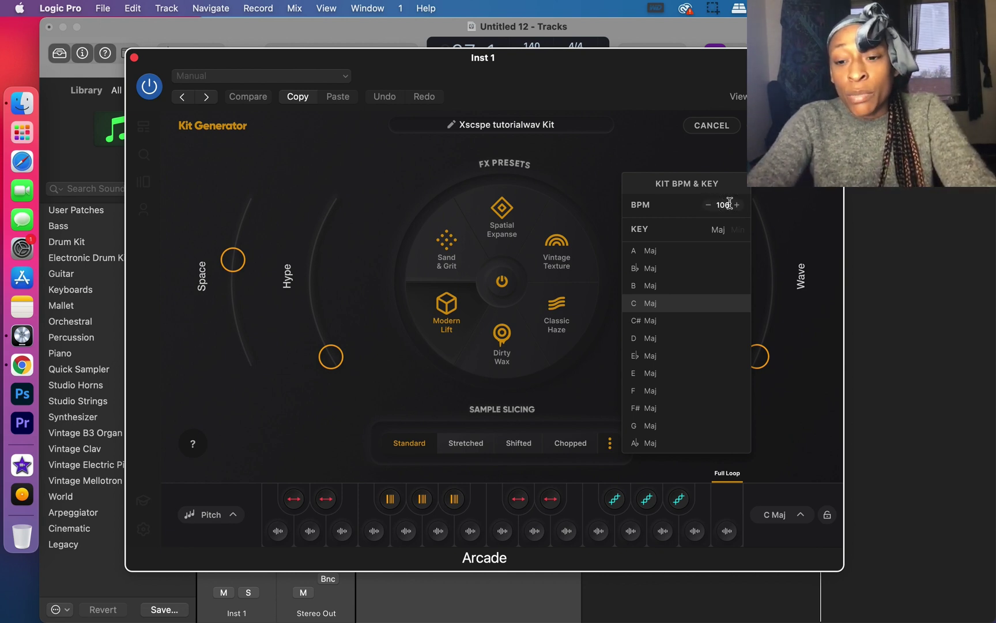
double_click(724, 205)
text(140)
key(Return)
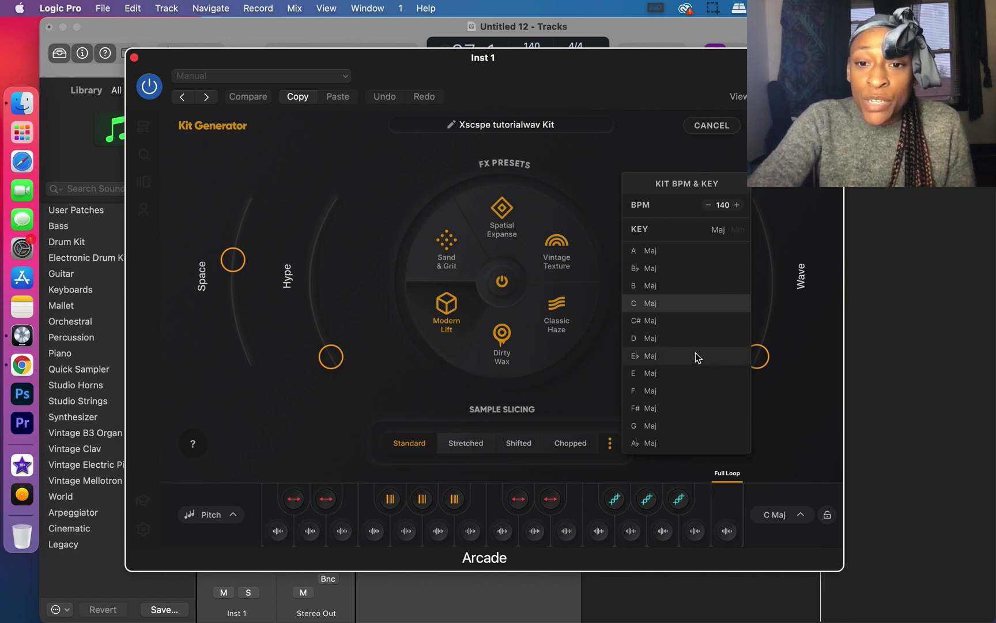
- Set the kit key to E major and lock the session key to A♭ major
click(691, 373)
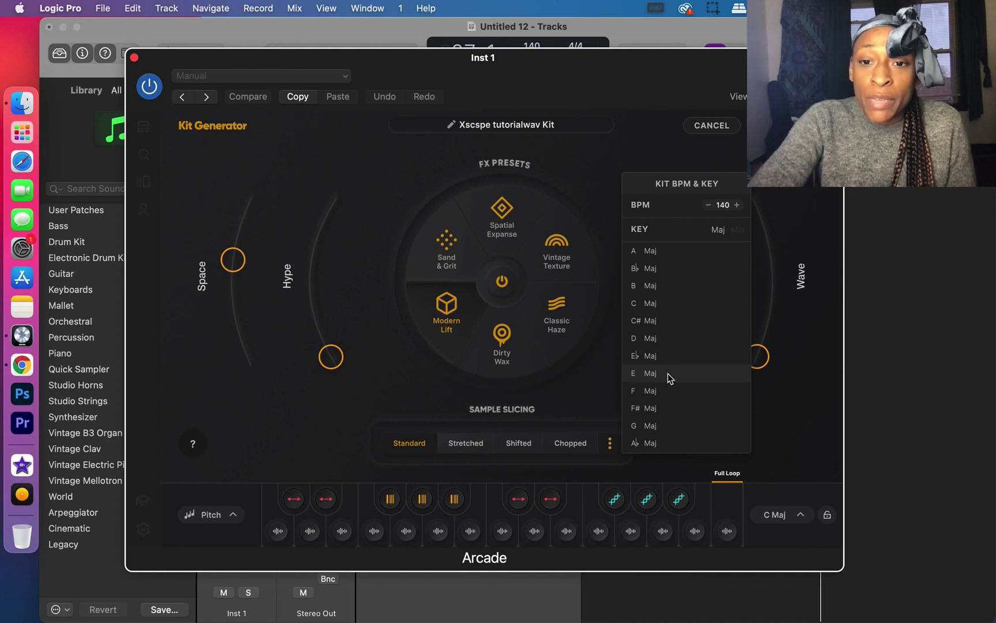
click(668, 373)
click(790, 519)
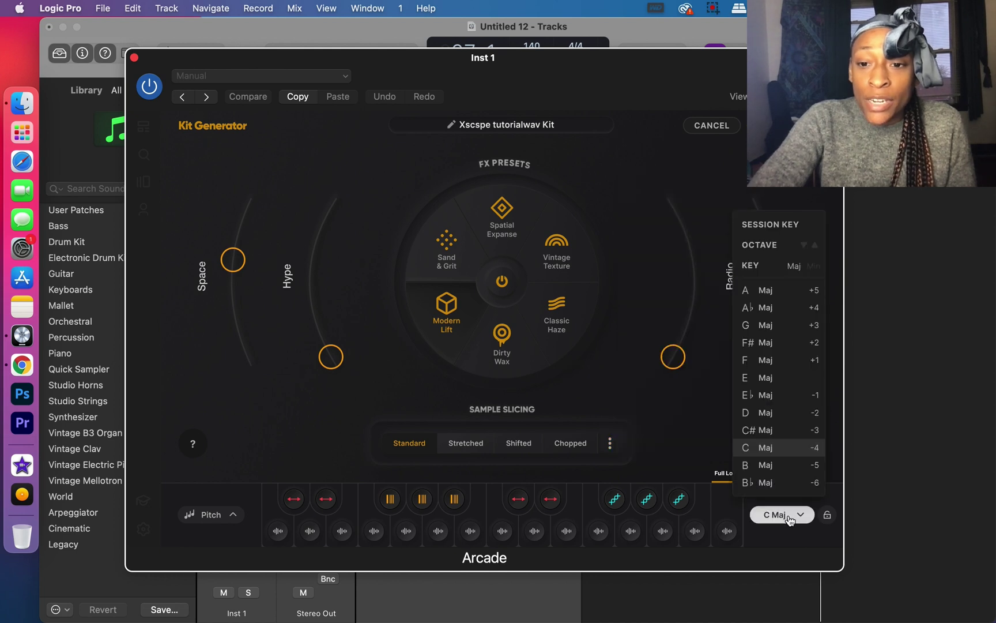
click(773, 315)
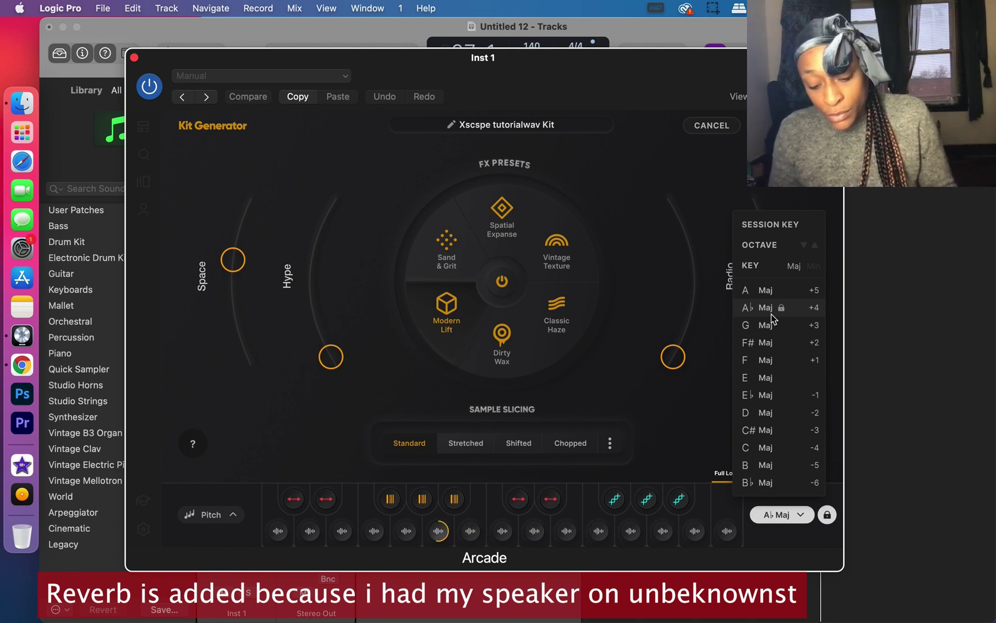
click(782, 515)
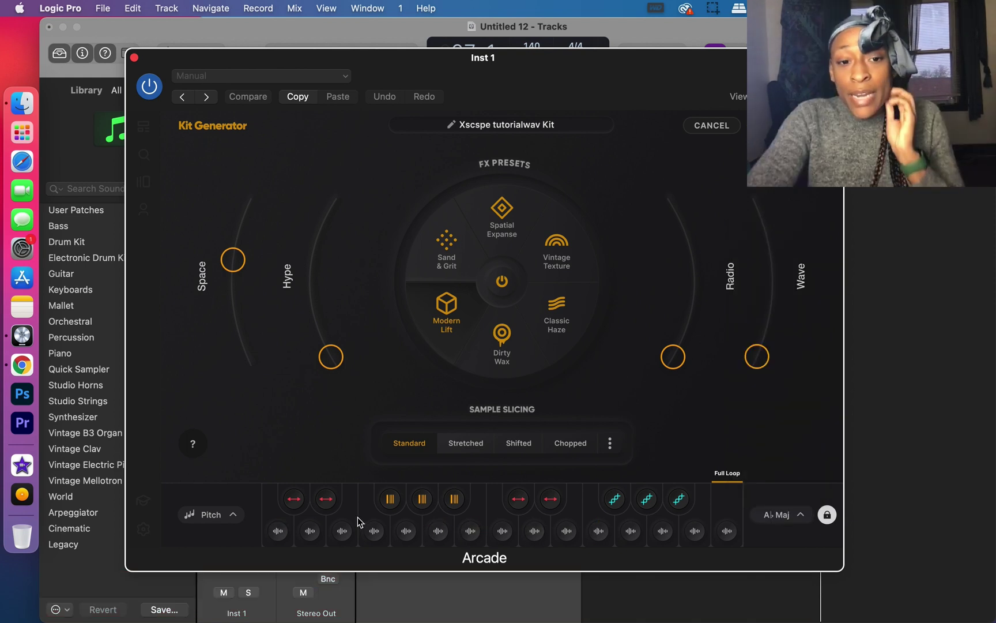
- Show the kit's A♭ Major Pitch keyboard strip, then hide it again
click(225, 519)
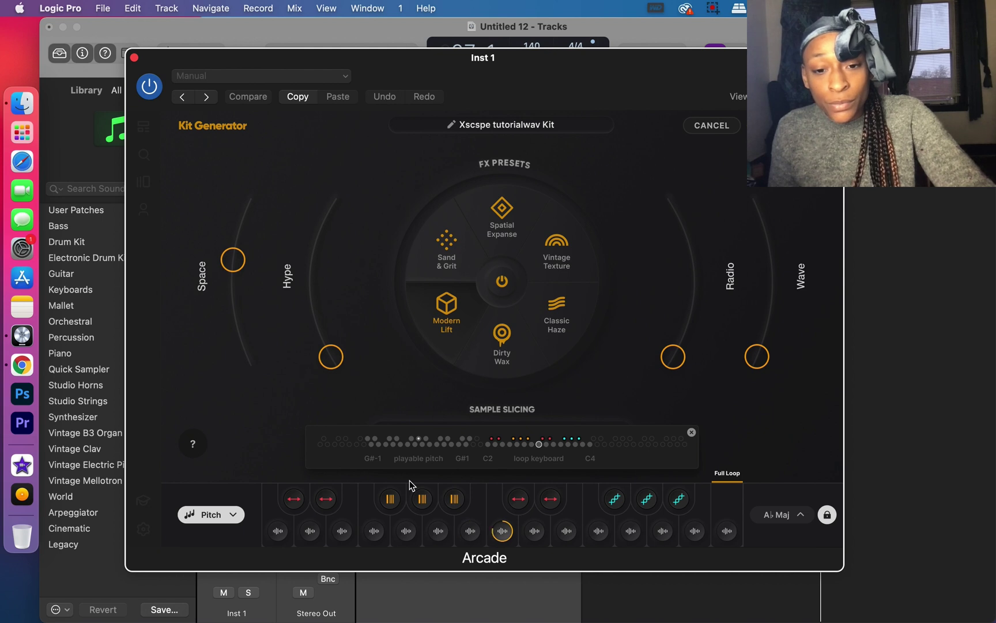
click(691, 433)
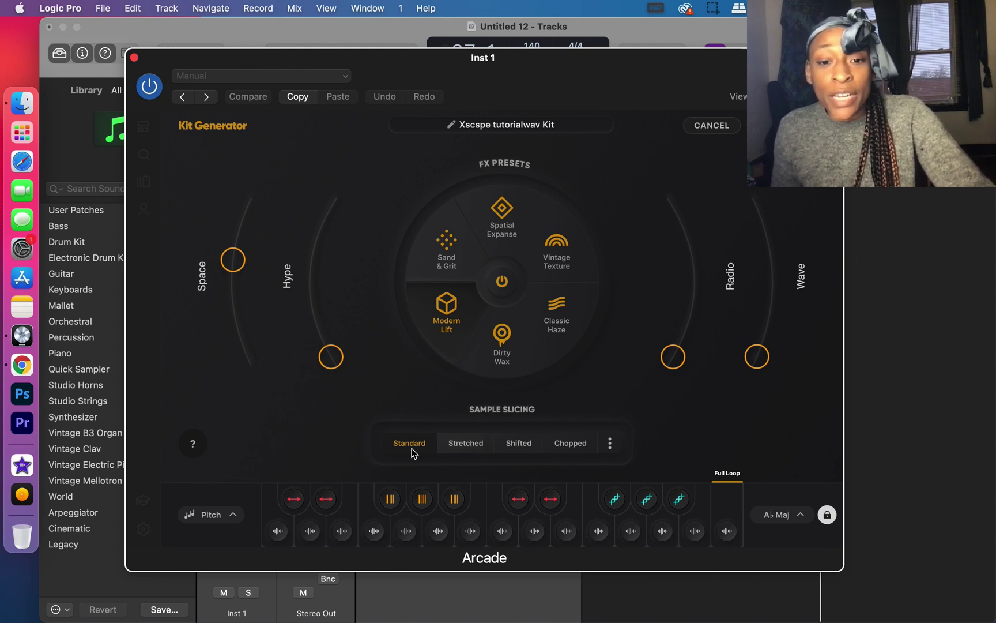
- Try Stretched slicing on the kit's sample, then settle on Shifted slicing
click(466, 443)
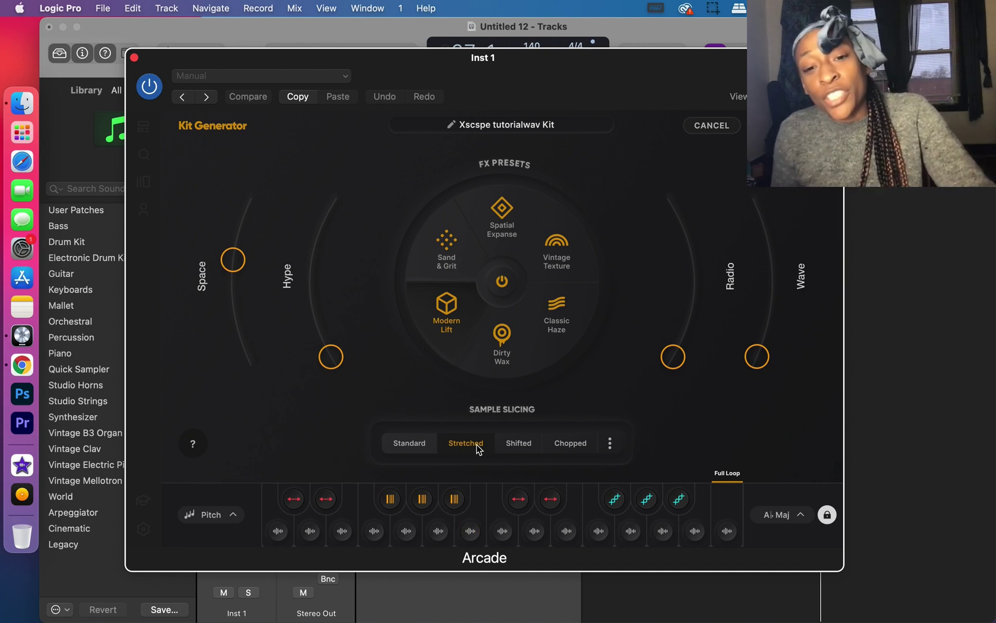
click(512, 445)
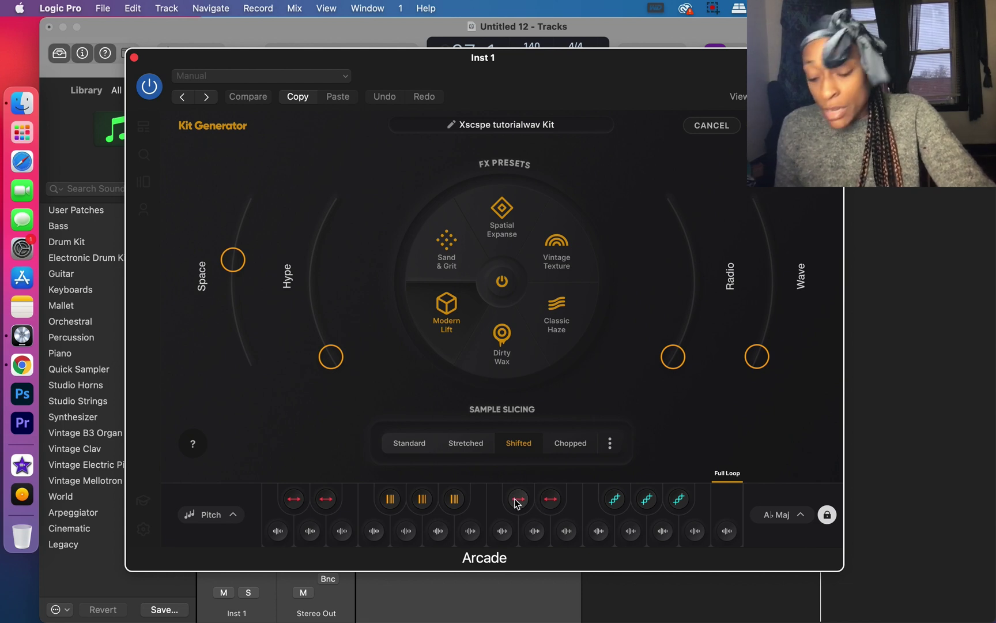
- Play the Shifted kit and audition one slice, then switch slicing to Chopped
key(space)
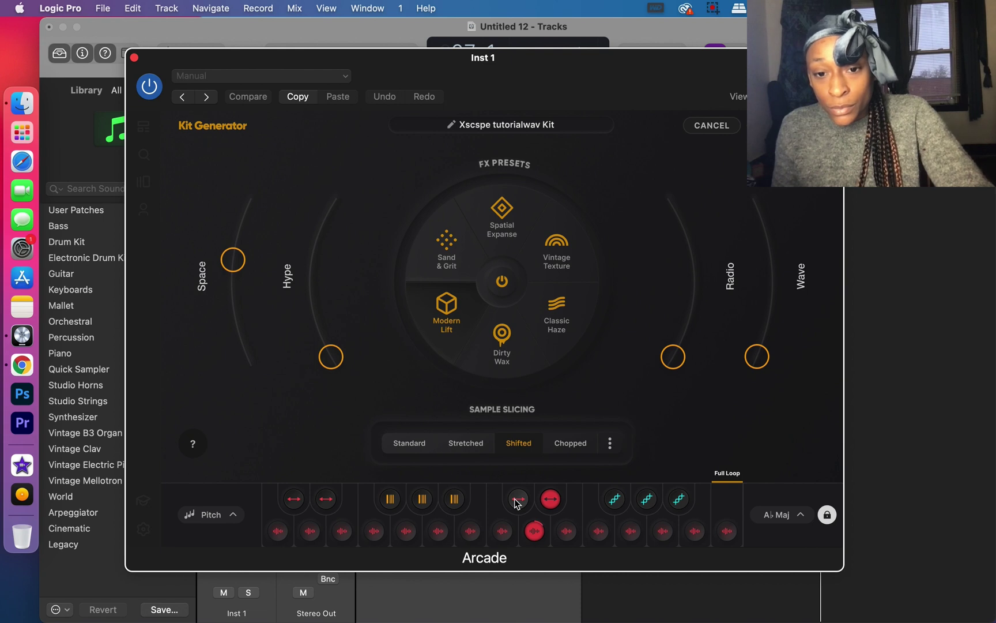
click(517, 501)
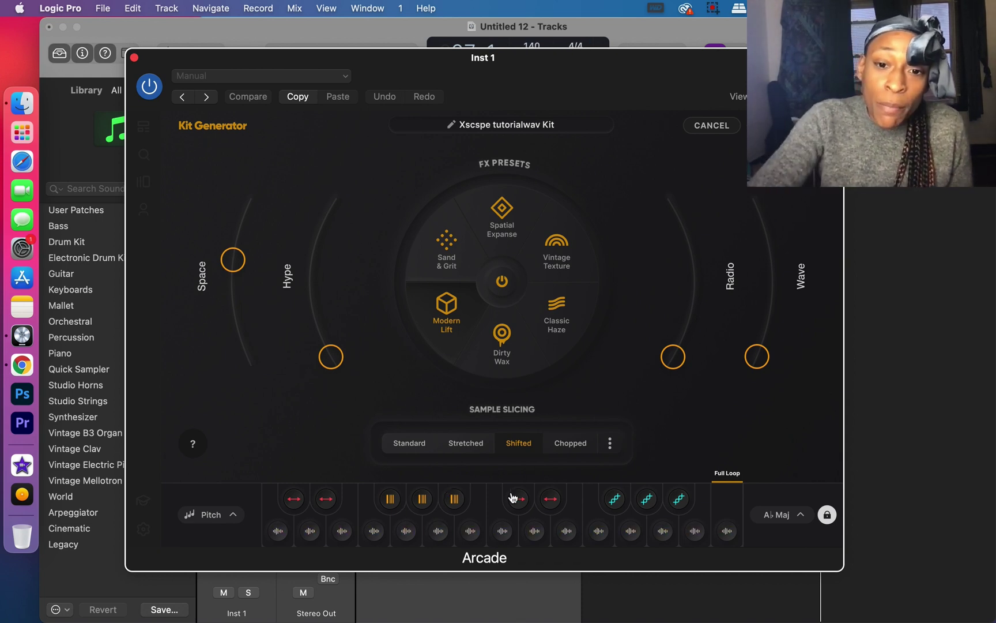
click(573, 445)
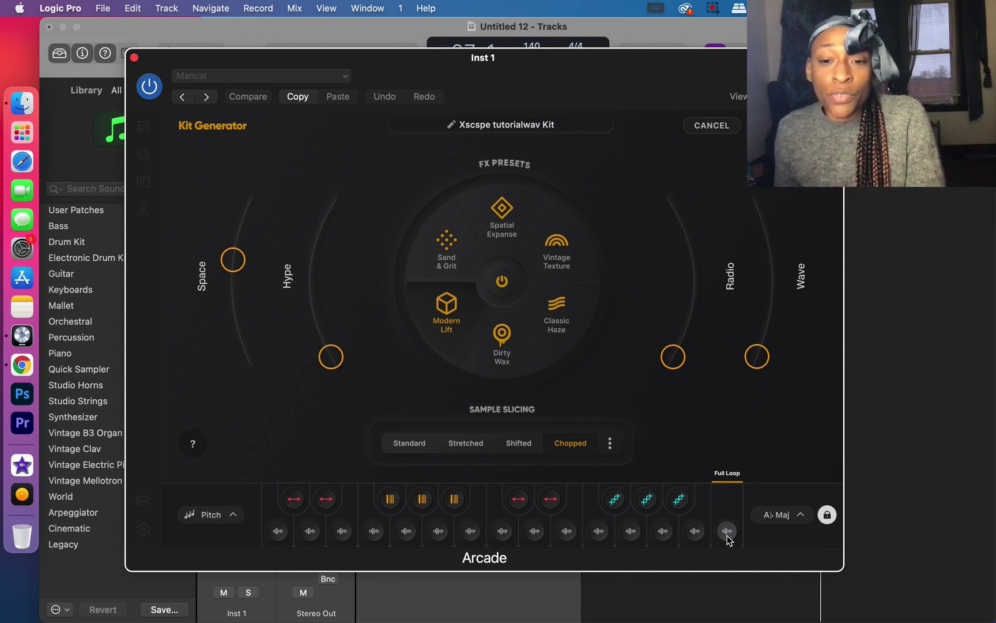
- Play the chopped kit's Full Loop pad and apply the Classic Haze FX preset
click(728, 531)
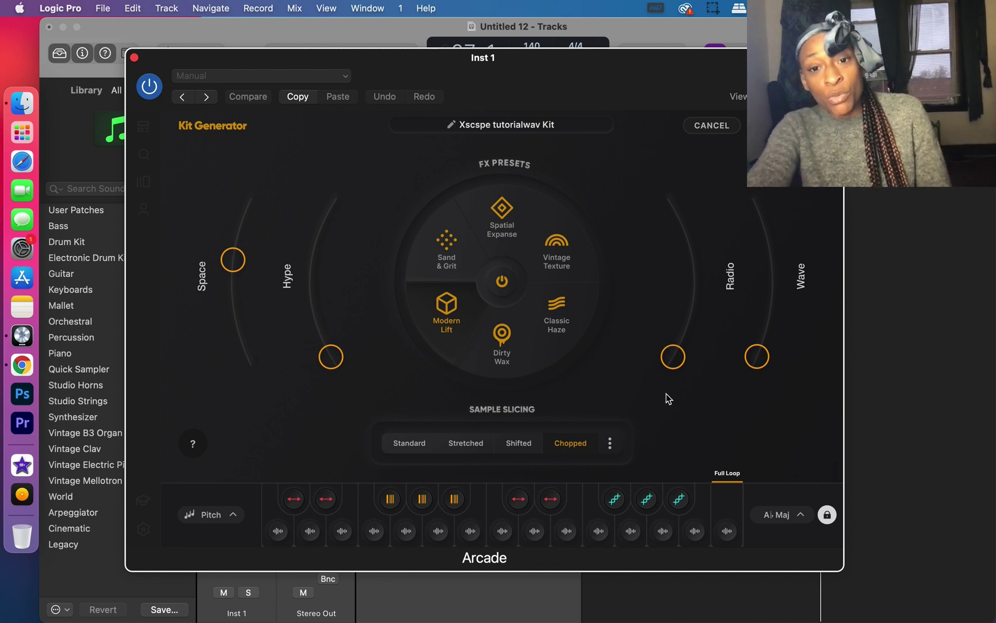
click(585, 297)
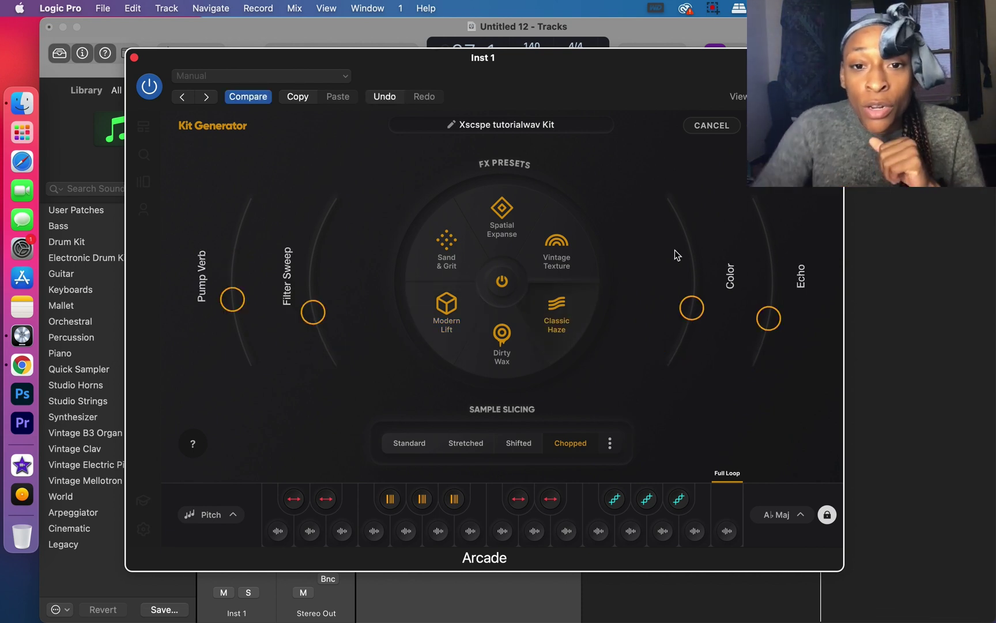
- Bypass and re-enable the Classic Haze effects to compare, then finish the Custom Kit
click(502, 280)
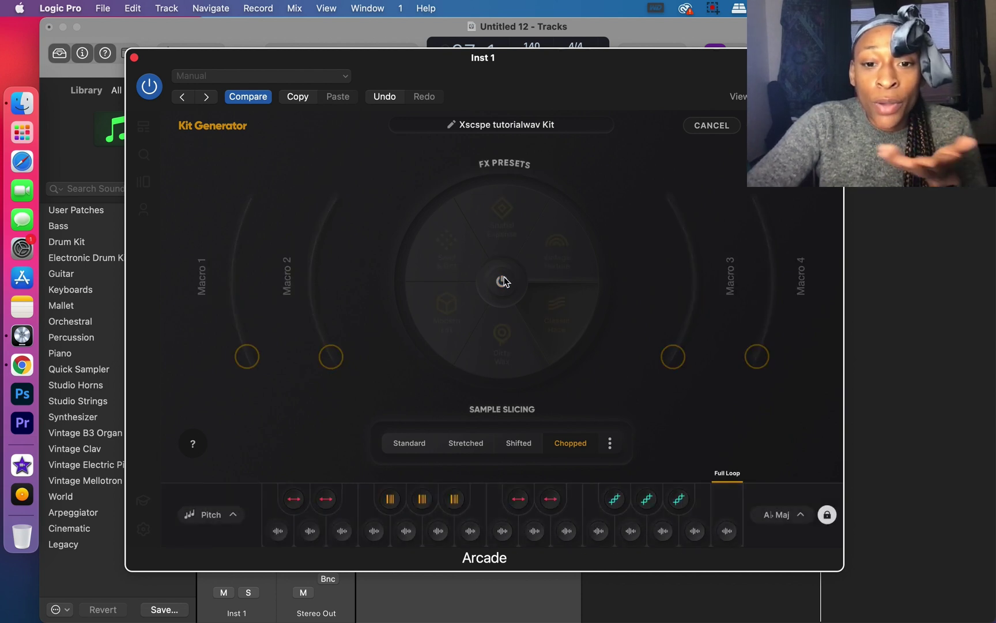
click(503, 280)
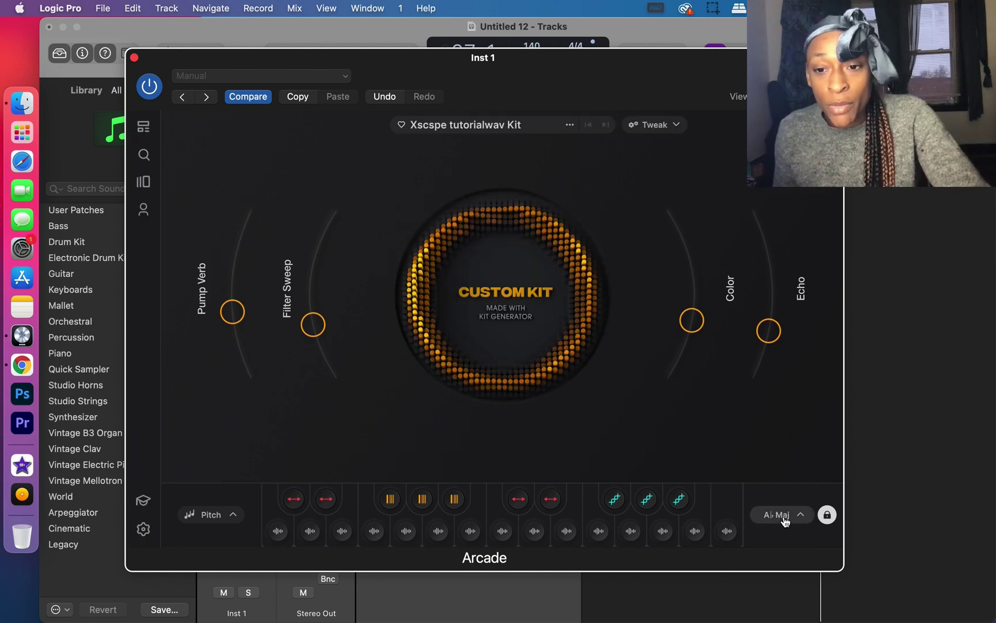
click(782, 514)
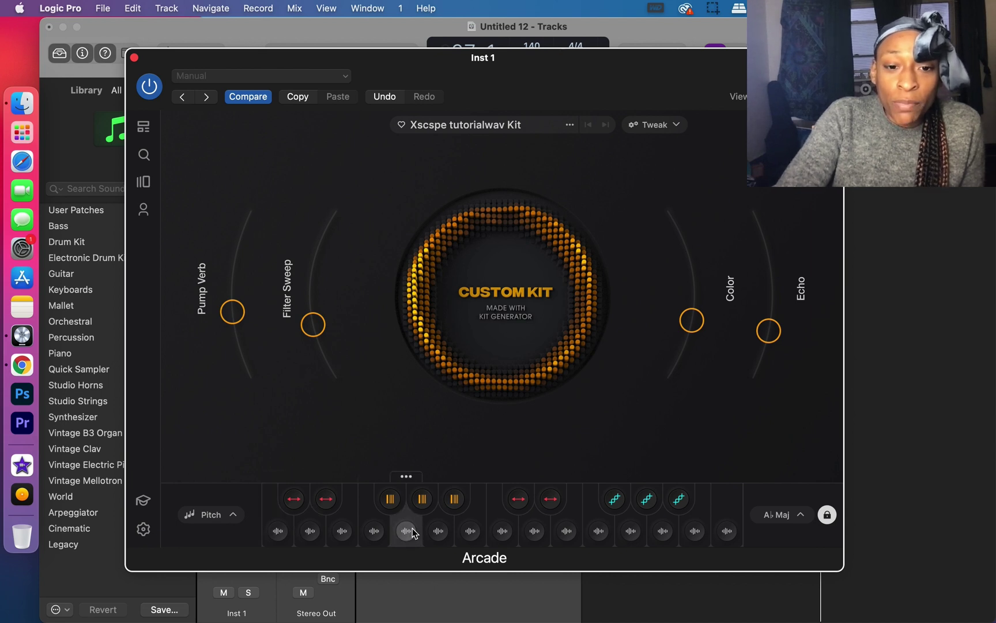
- Open Sample Edit for a slice pad and move the fifth slice pad to another slot
click(375, 531)
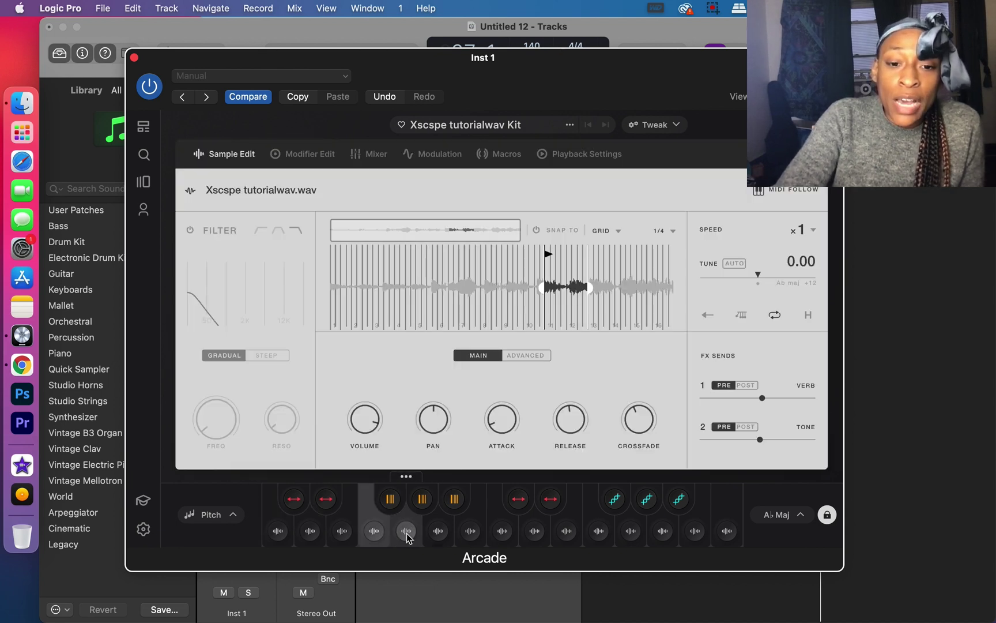
drag(406, 538, 471, 535)
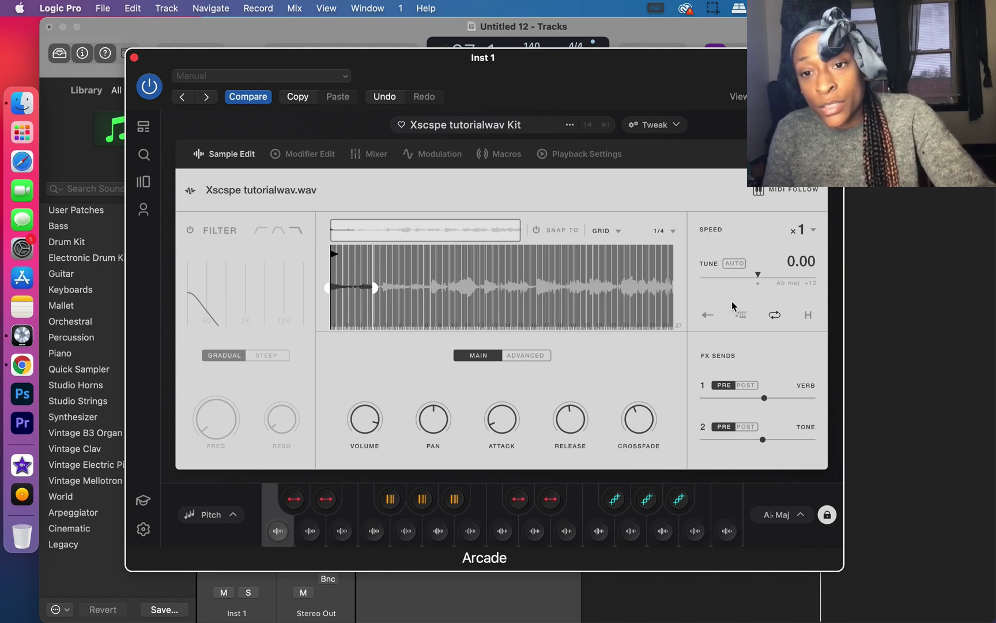
- Lower the slice's tuning two octaves to -24.00, closing and reopening Sample Edit
mouse_move(757, 295)
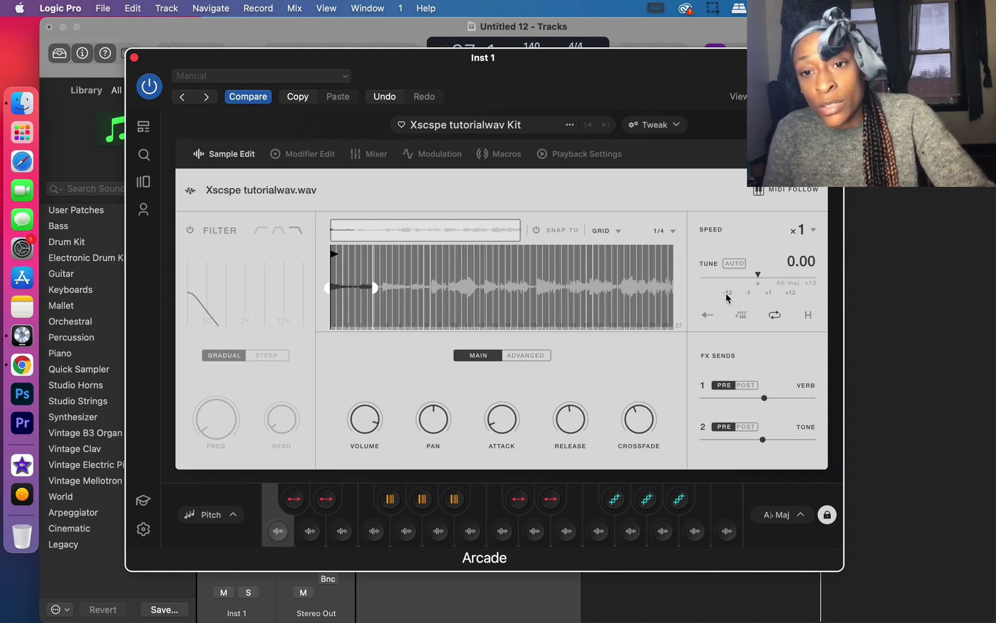
click(728, 294)
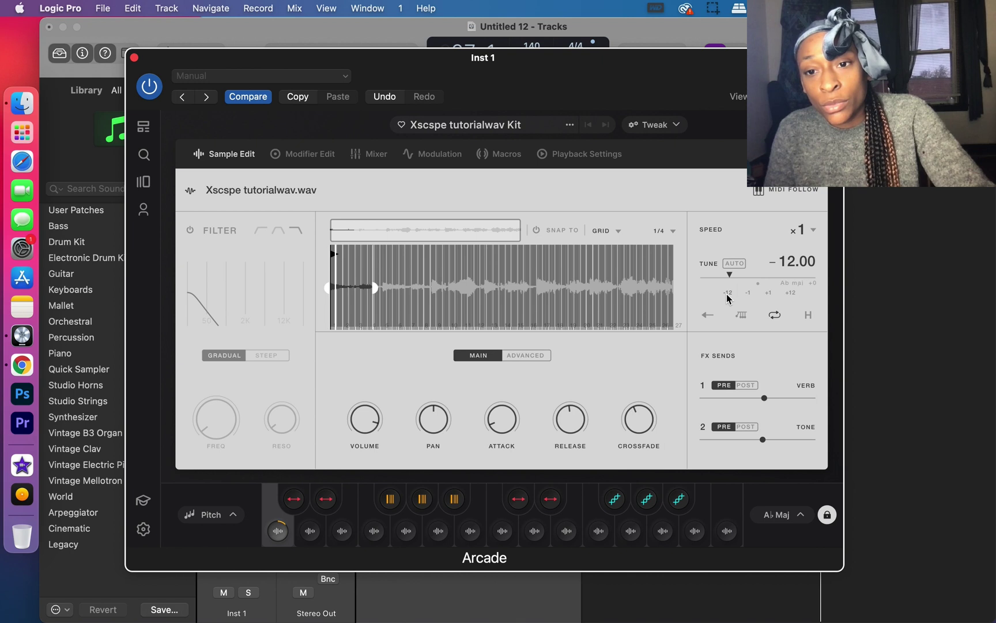
click(728, 295)
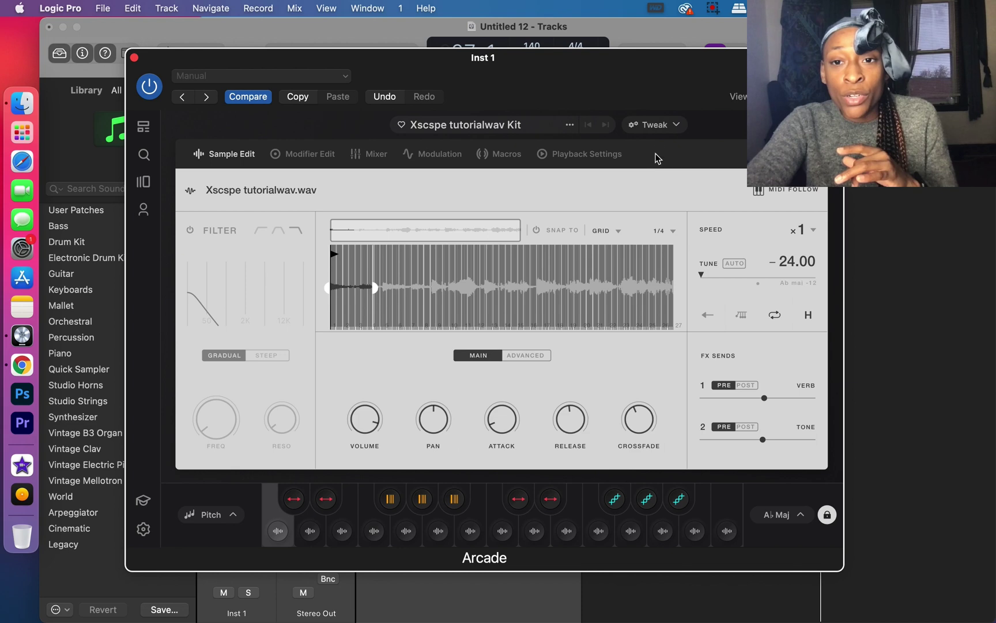
click(655, 130)
click(655, 129)
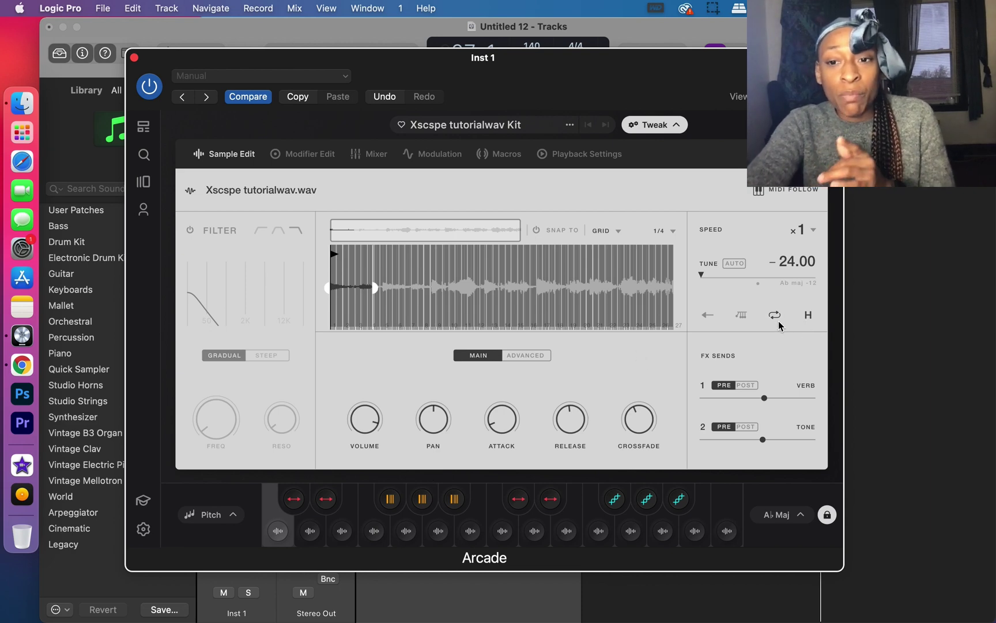
- Play the first pad's slice at x2 speed, then return its speed to x1
click(277, 531)
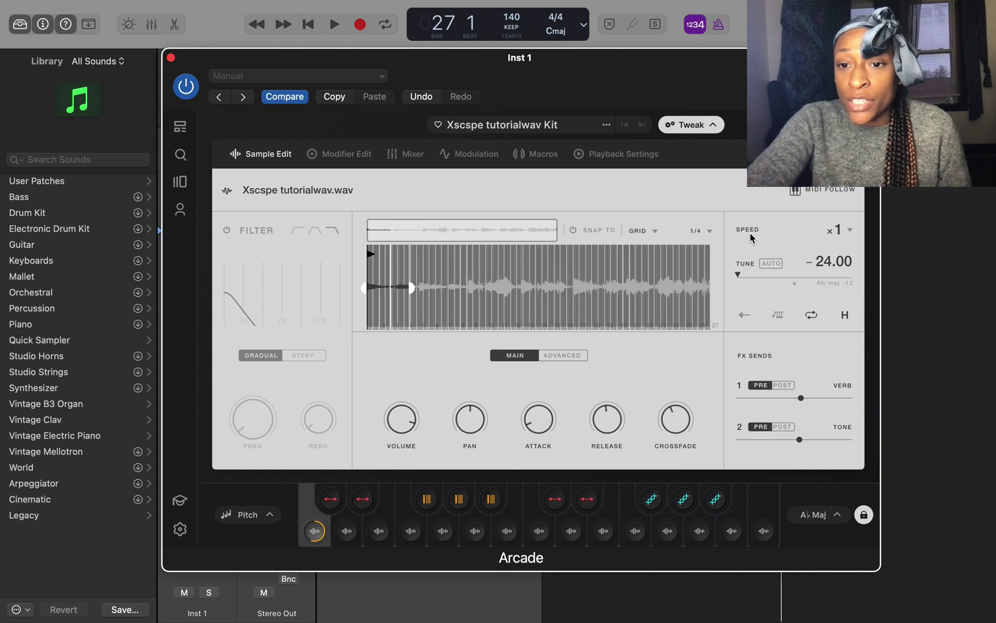
click(843, 232)
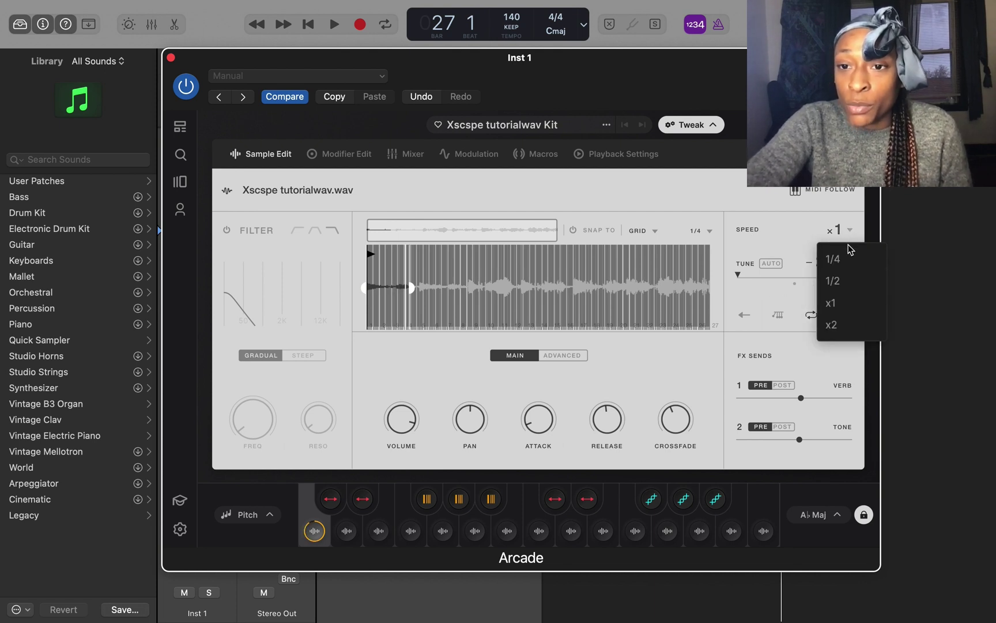
click(842, 325)
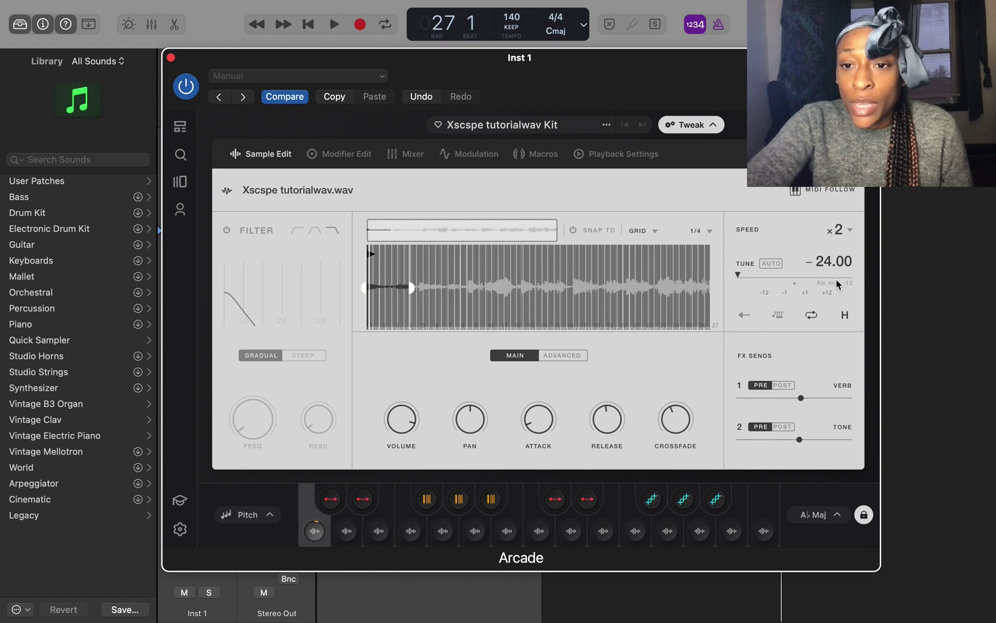
click(851, 231)
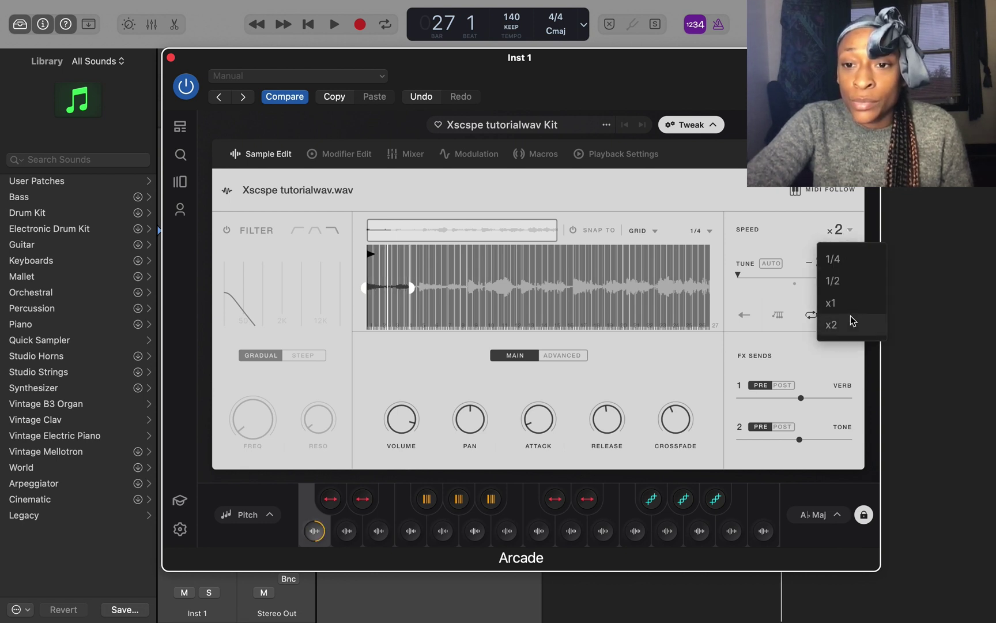
click(840, 303)
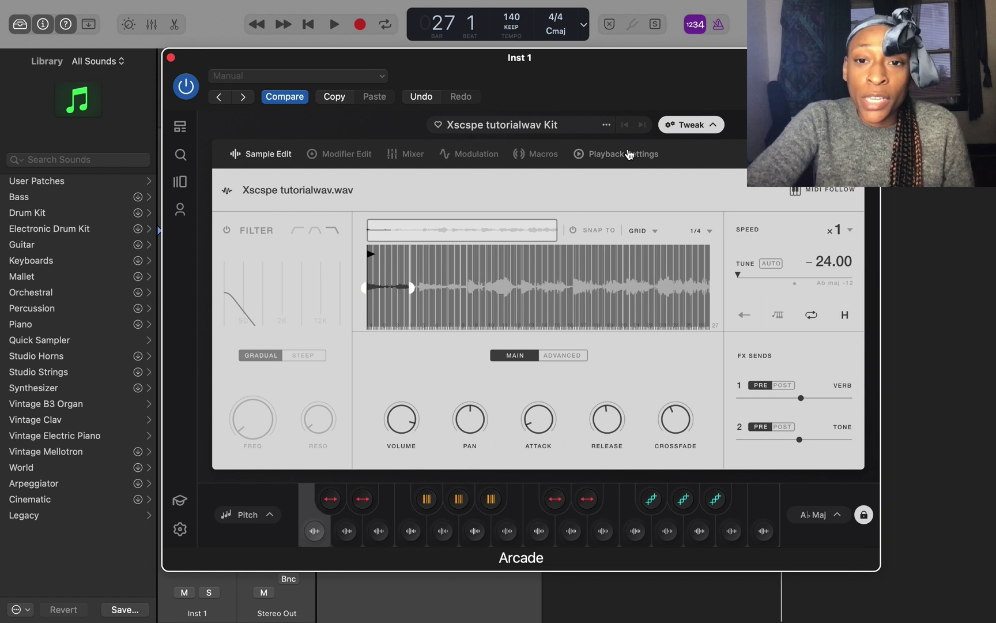
click(624, 155)
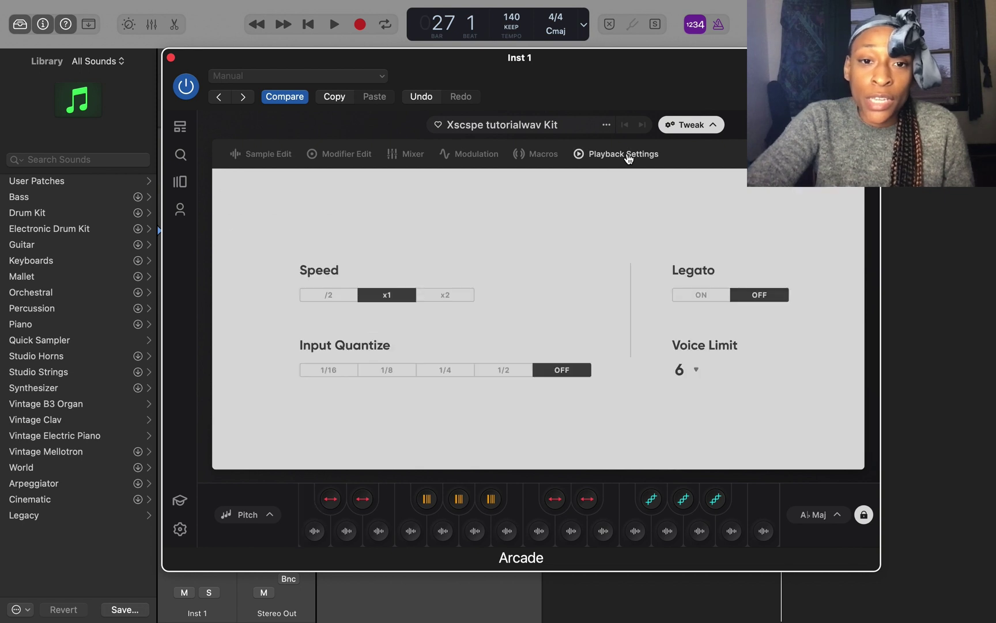
click(326, 296)
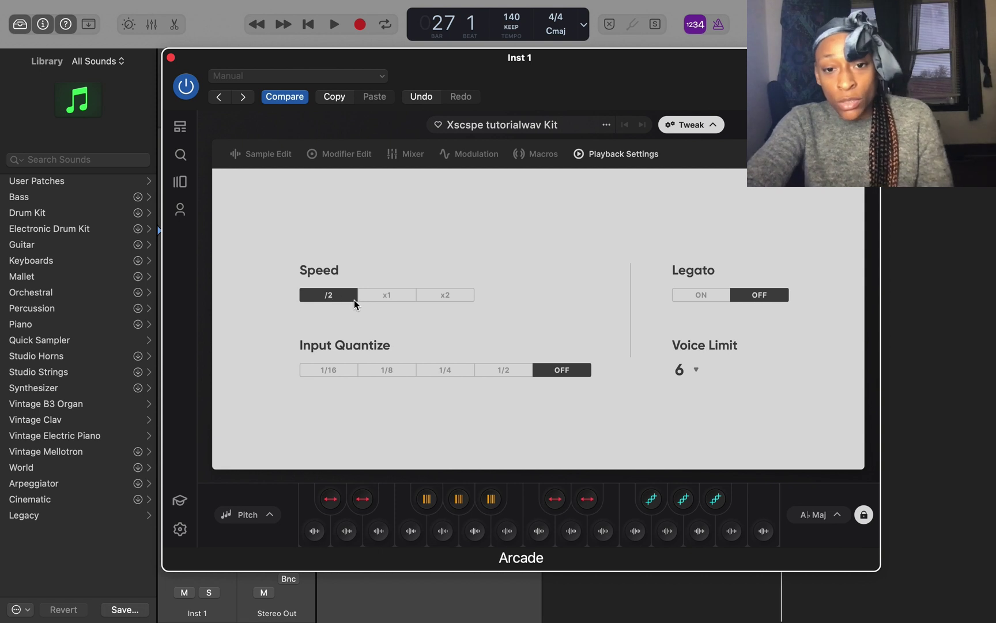
click(447, 297)
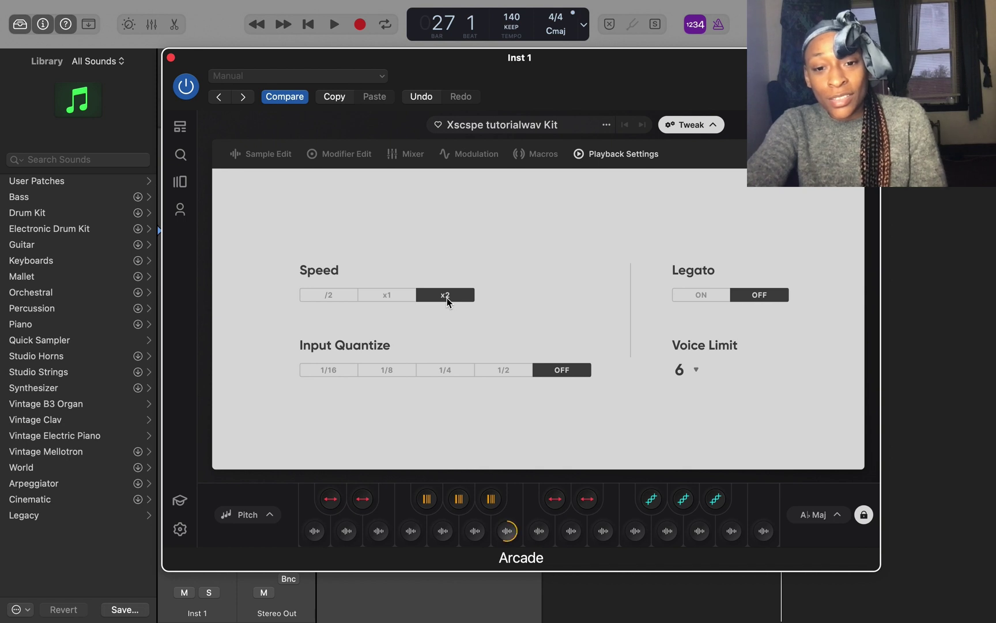
click(343, 295)
click(390, 295)
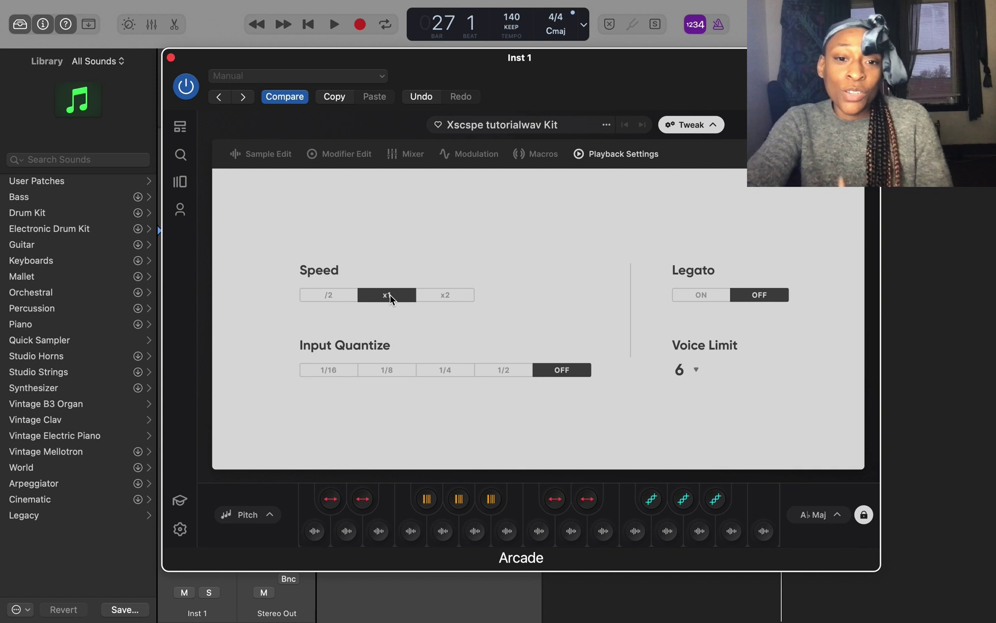
click(278, 162)
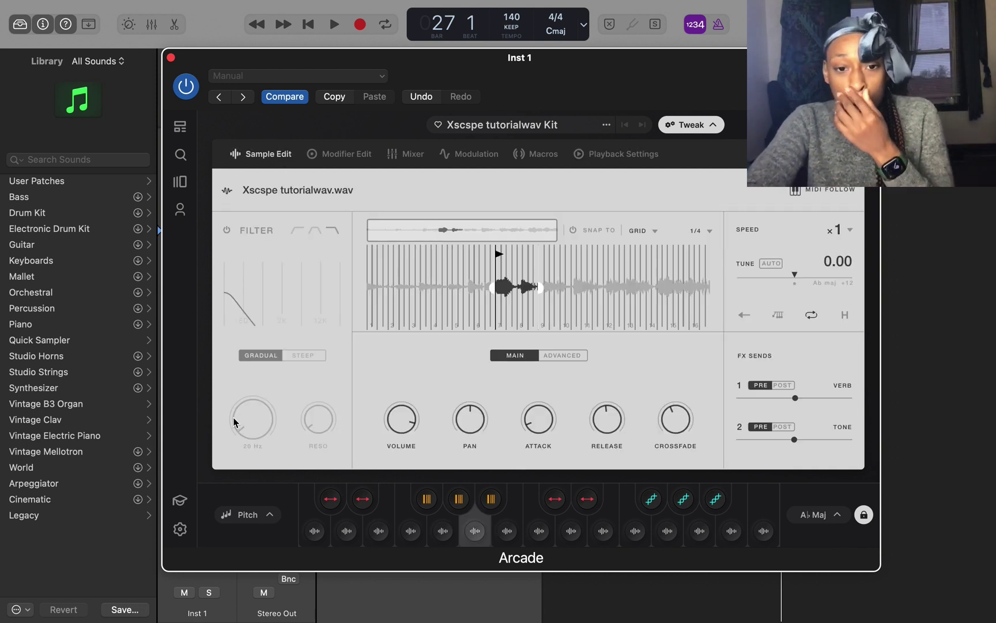
- Reverse the first slice and restore it, turn off a playback option, and retune to 0.00
click(314, 531)
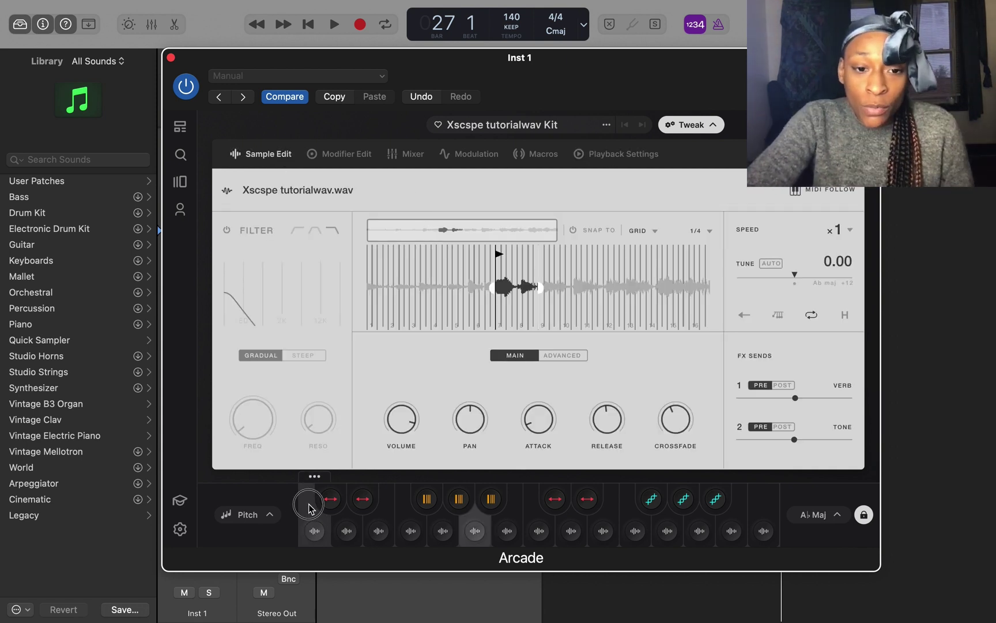
click(747, 318)
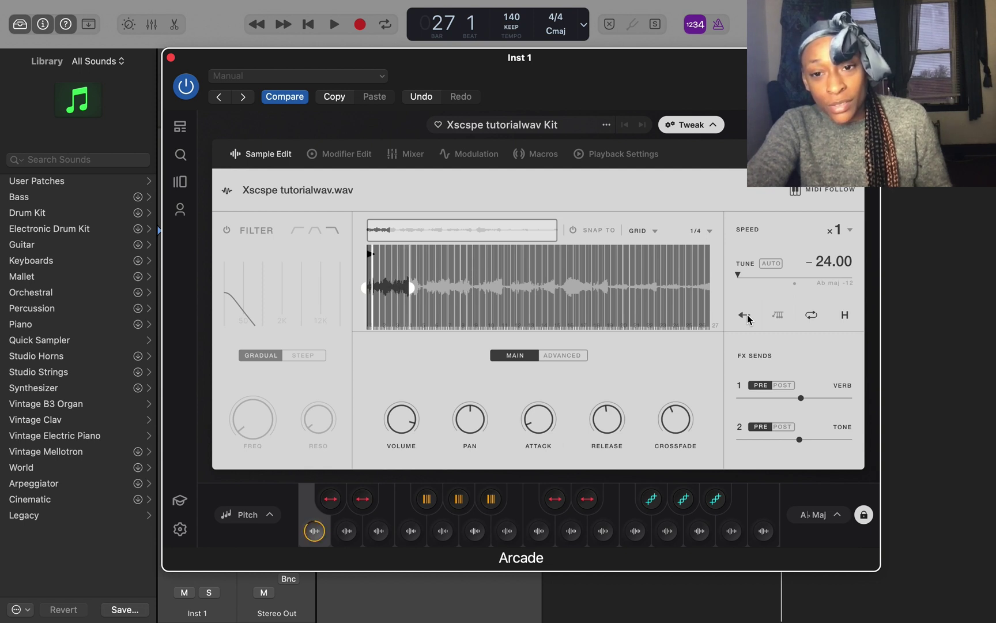
click(747, 318)
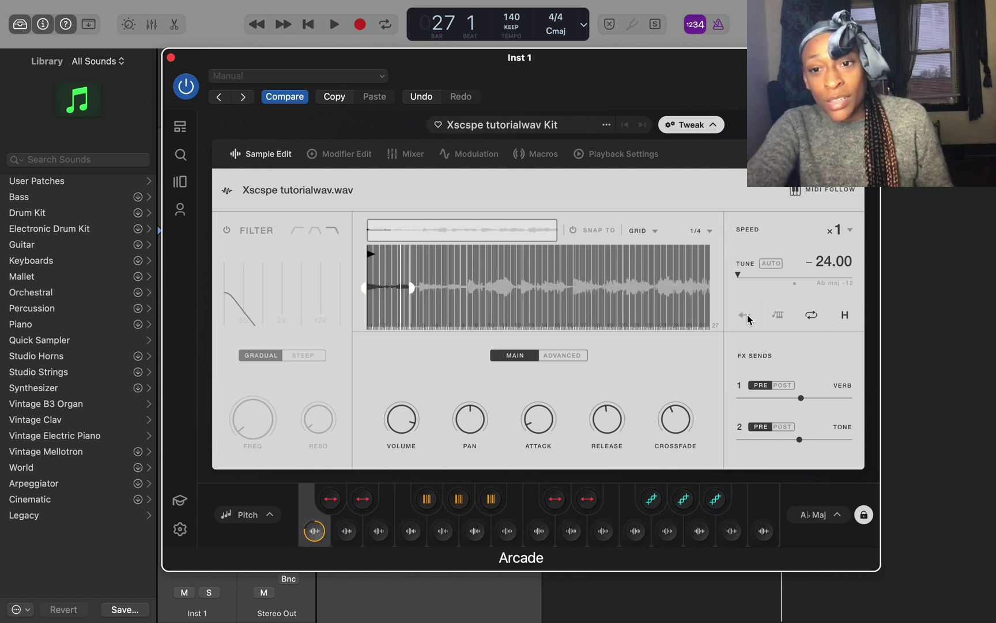
click(780, 319)
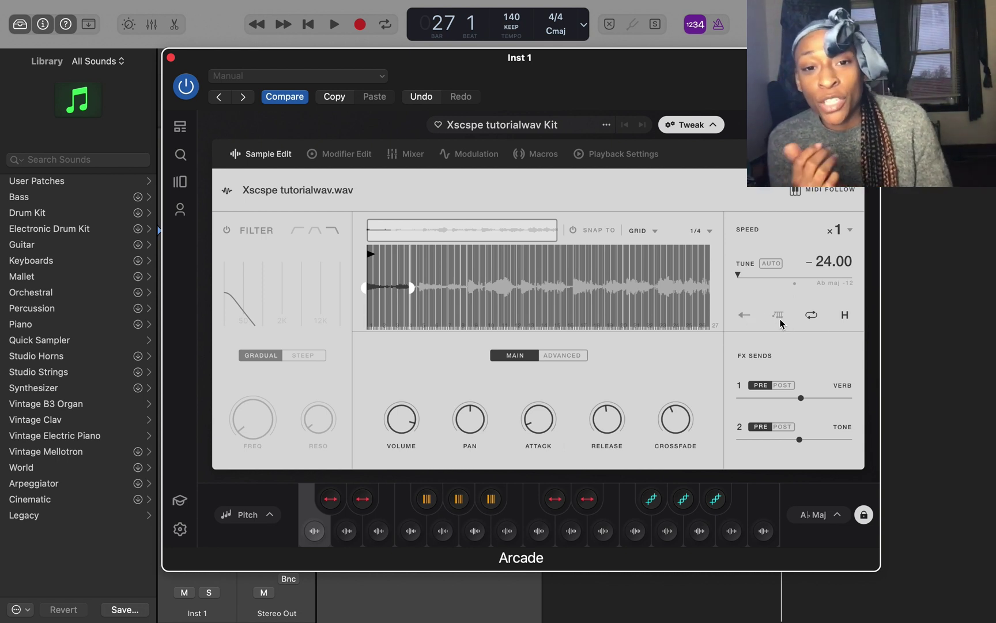
drag(792, 276, 809, 286)
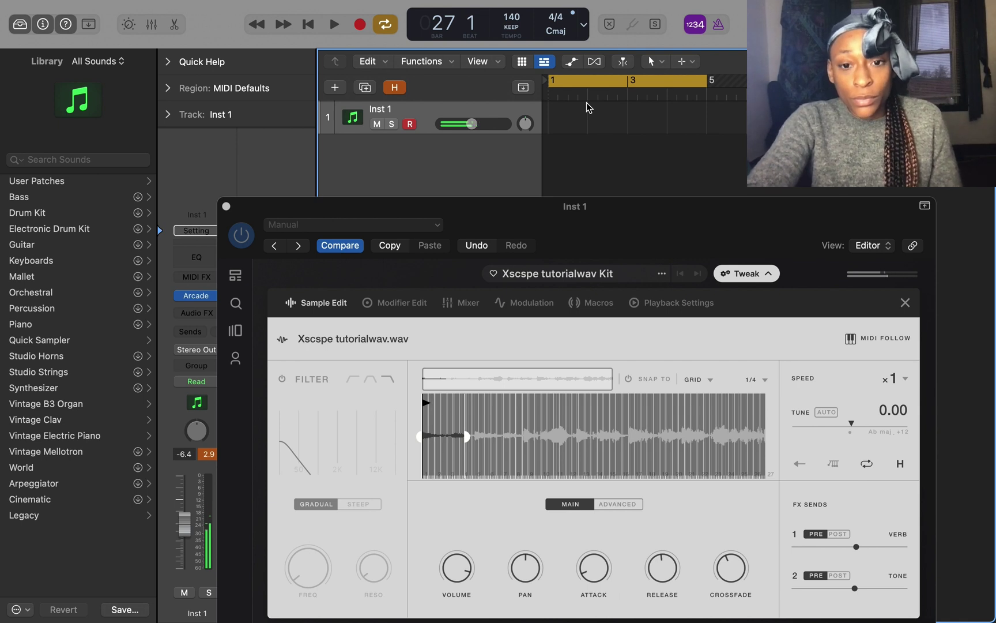
- Record a new Inst 1 MIDI region over the bars 1–5 cycle using R
click(898, 462)
key(r)
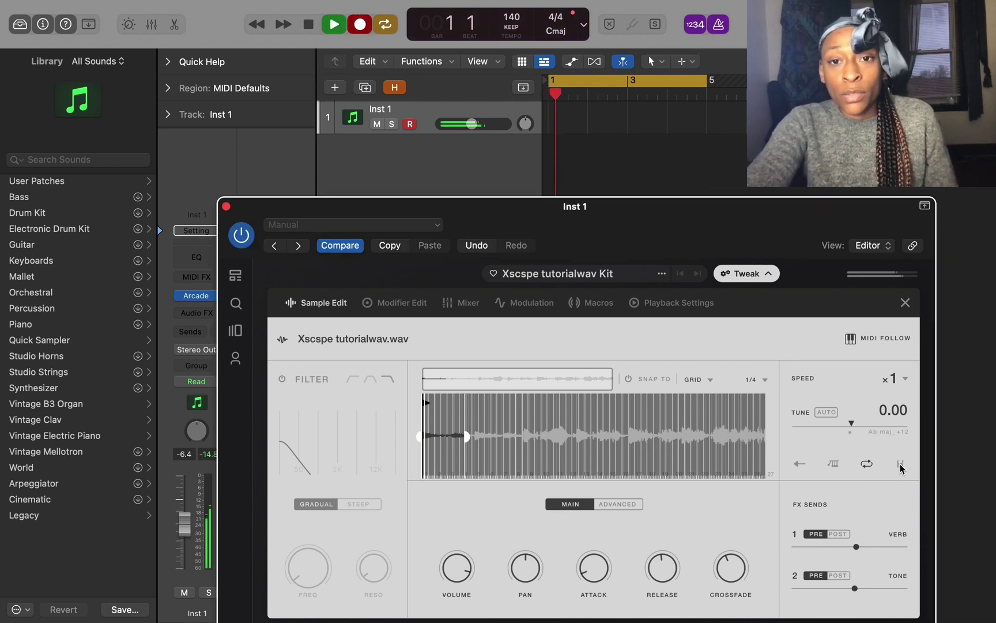
click(700, 84)
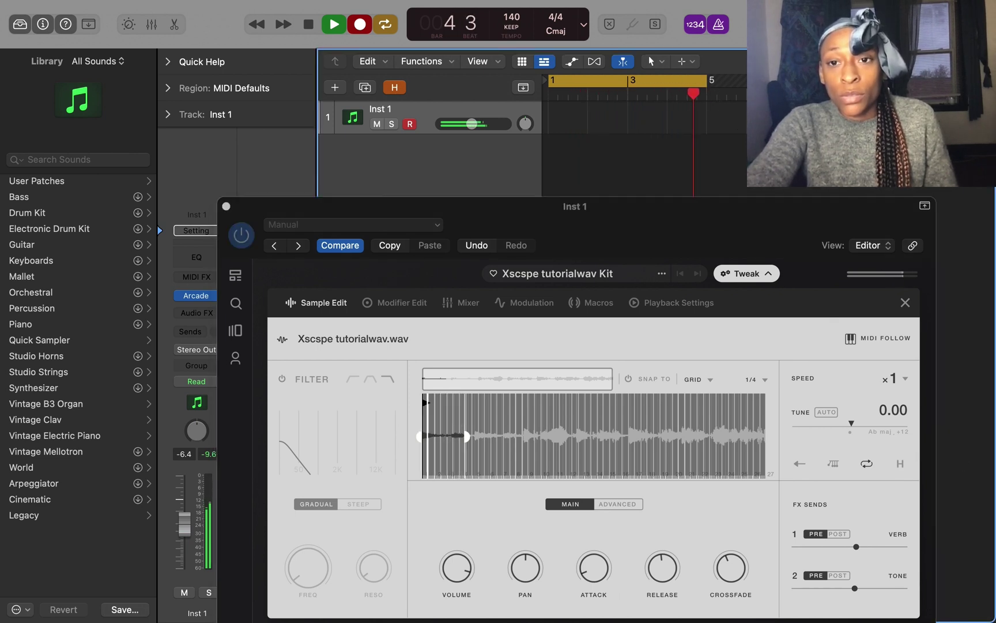
- Stop recording and drag the C2 note to start at bar 1 in the Piano Roll
key(space)
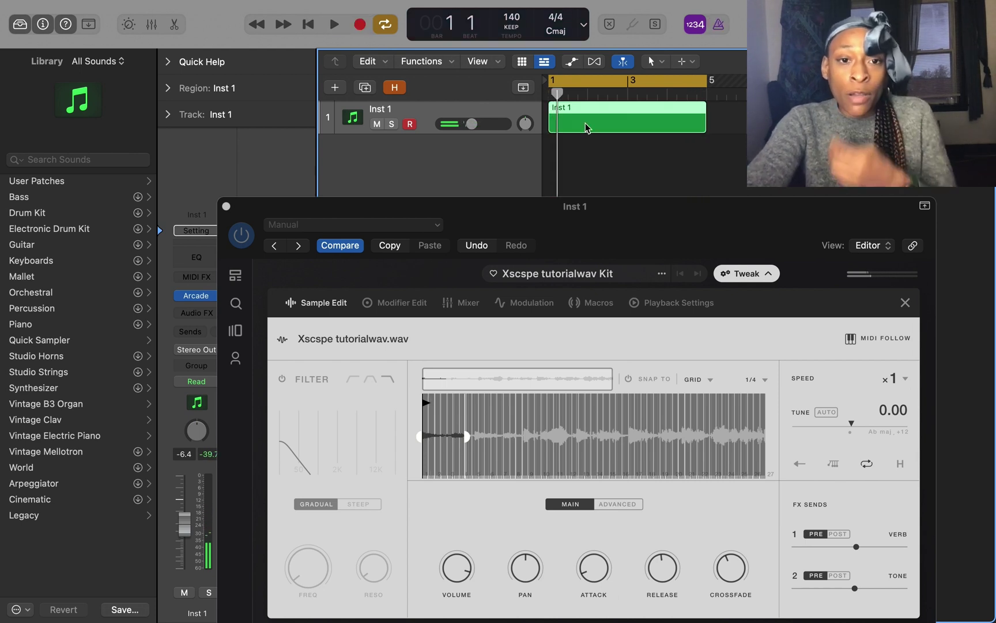
click(226, 206)
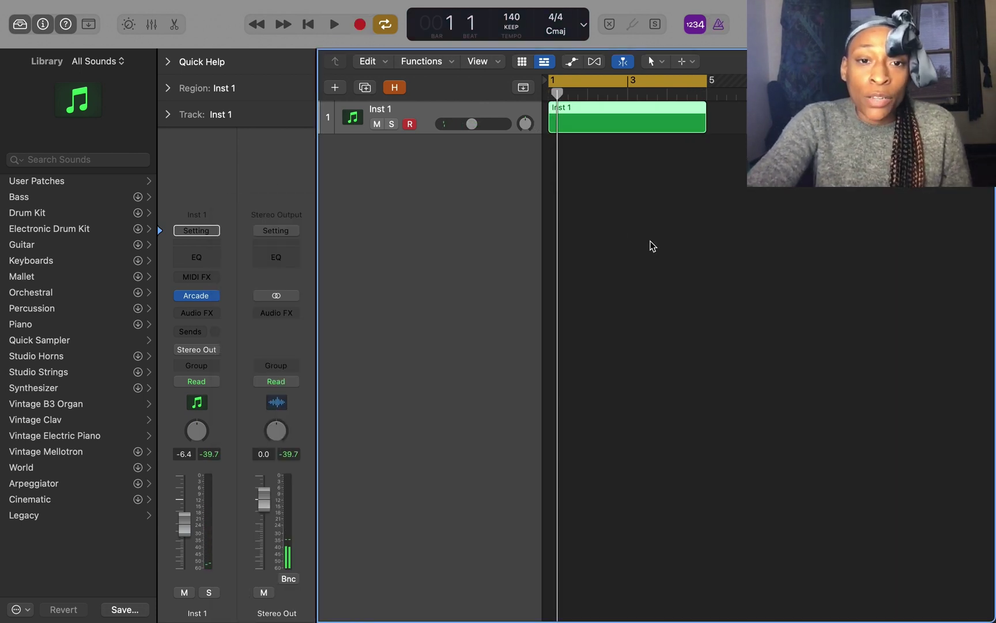
key(e)
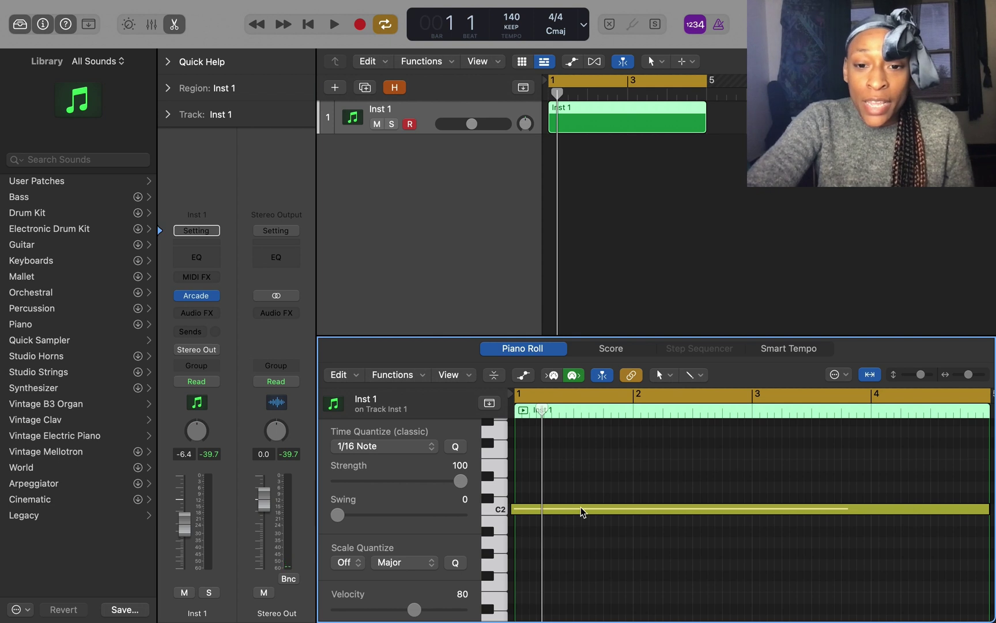
drag(581, 512, 597, 512)
- Play the region back with the metronome on, zoomed out to bars 1–8, then stop
key(space)
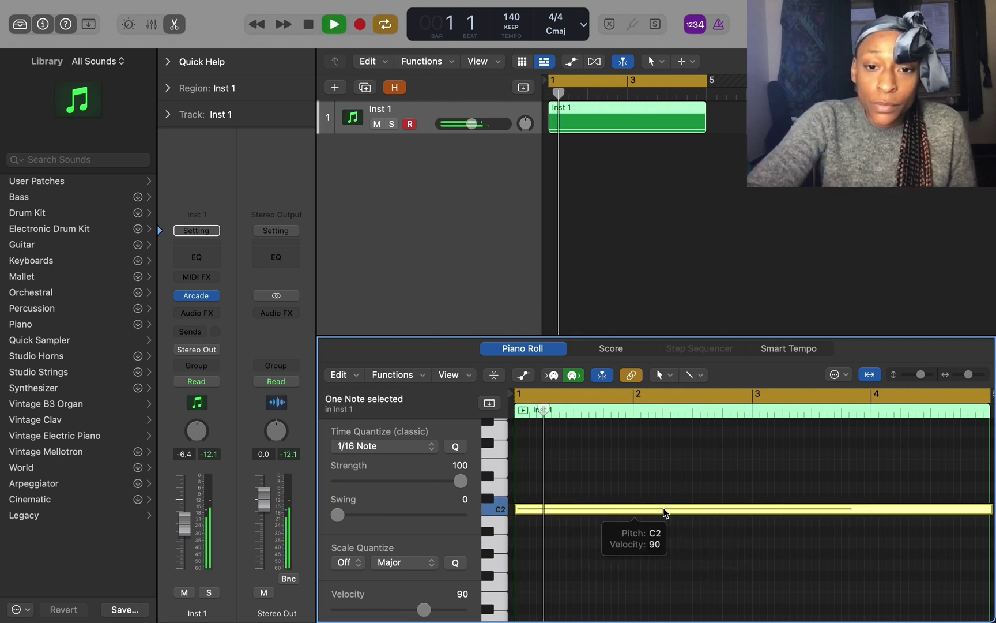
key(k)
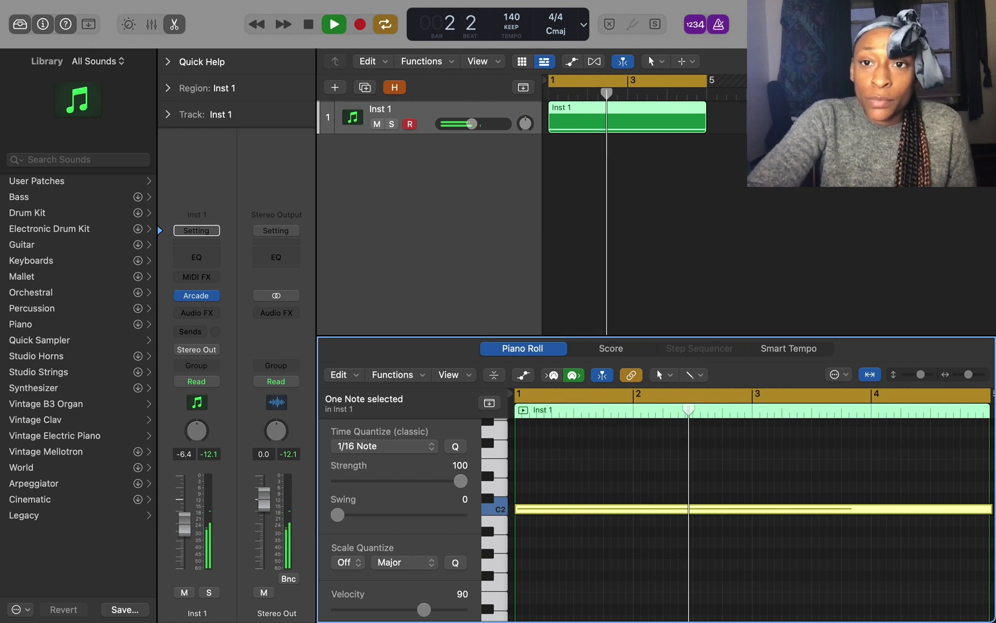
key(super+Left)
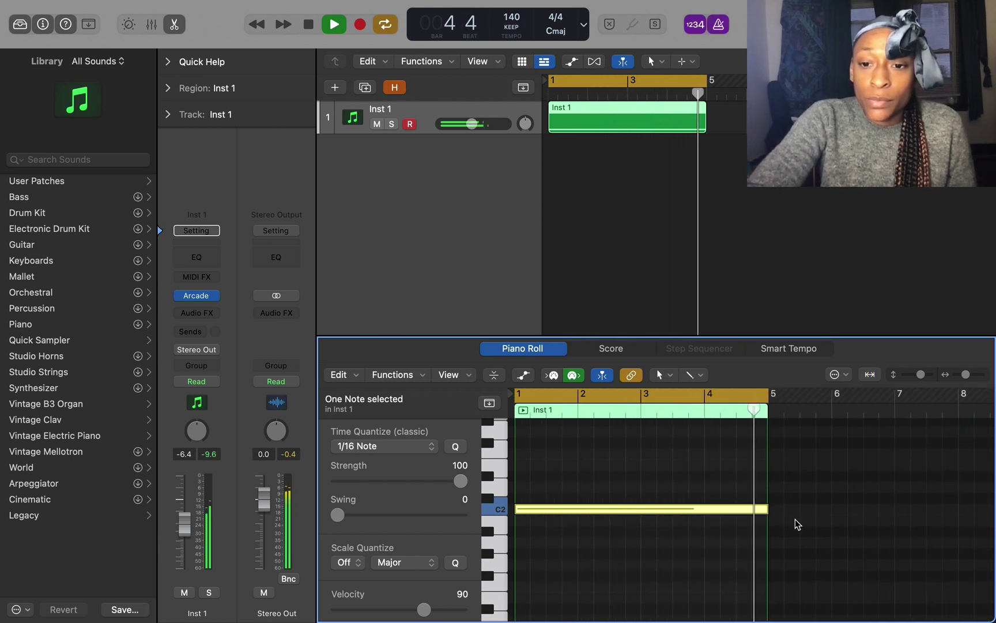
key(space)
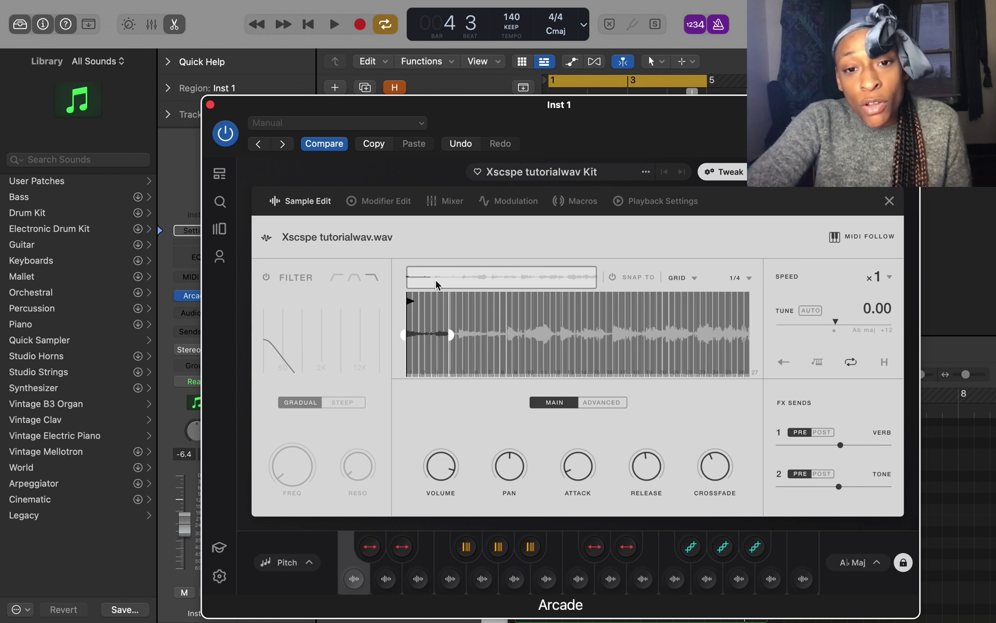
- Zoom the waveform to bars 1–8, start playback, and extend the slice end toward beat 5
scroll(436, 284, up, 5)
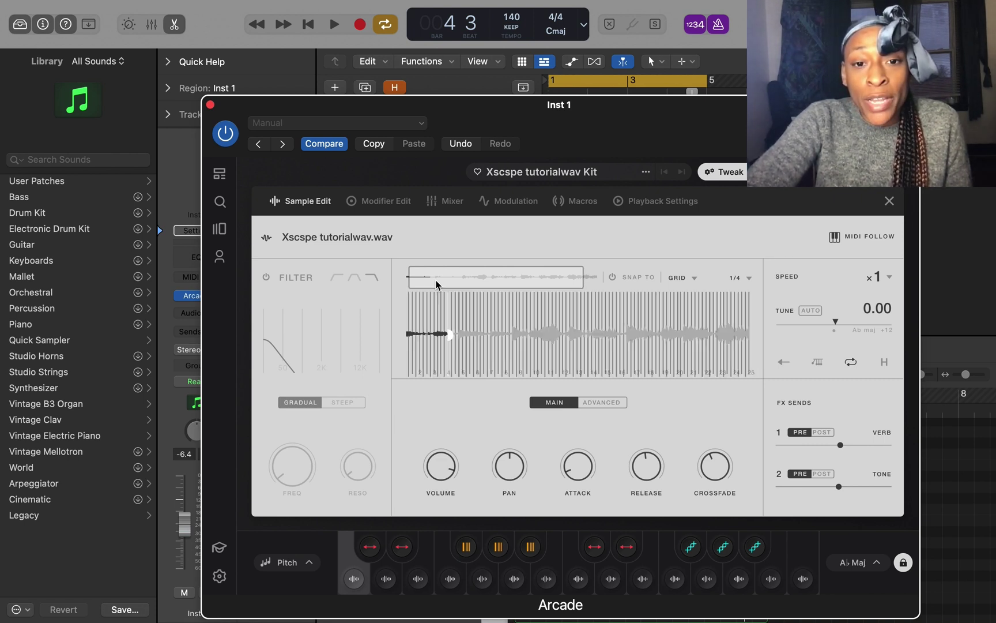
scroll(436, 284, up, 1)
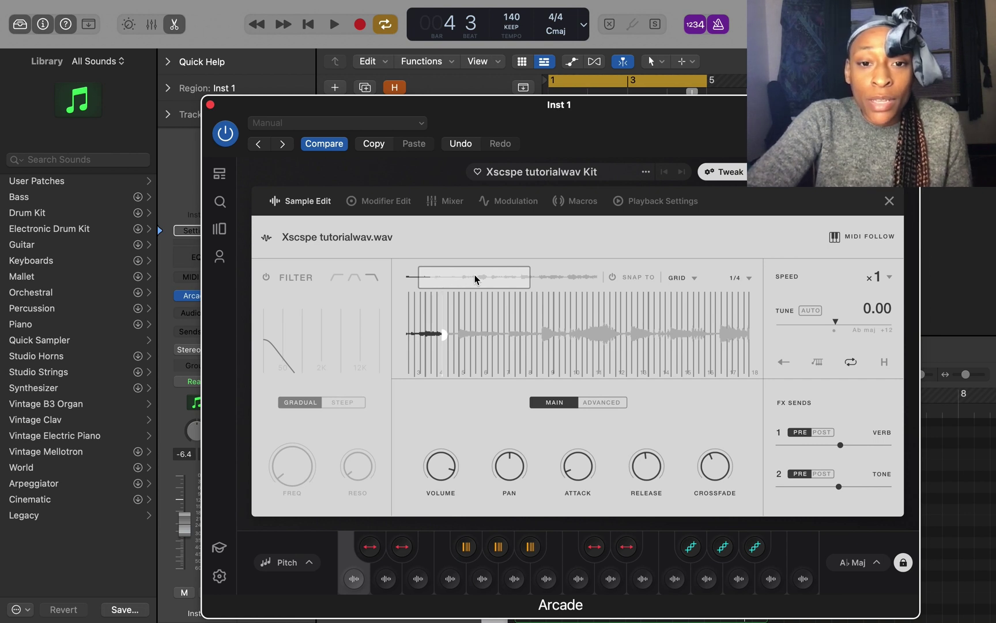
scroll(476, 279, left, 3)
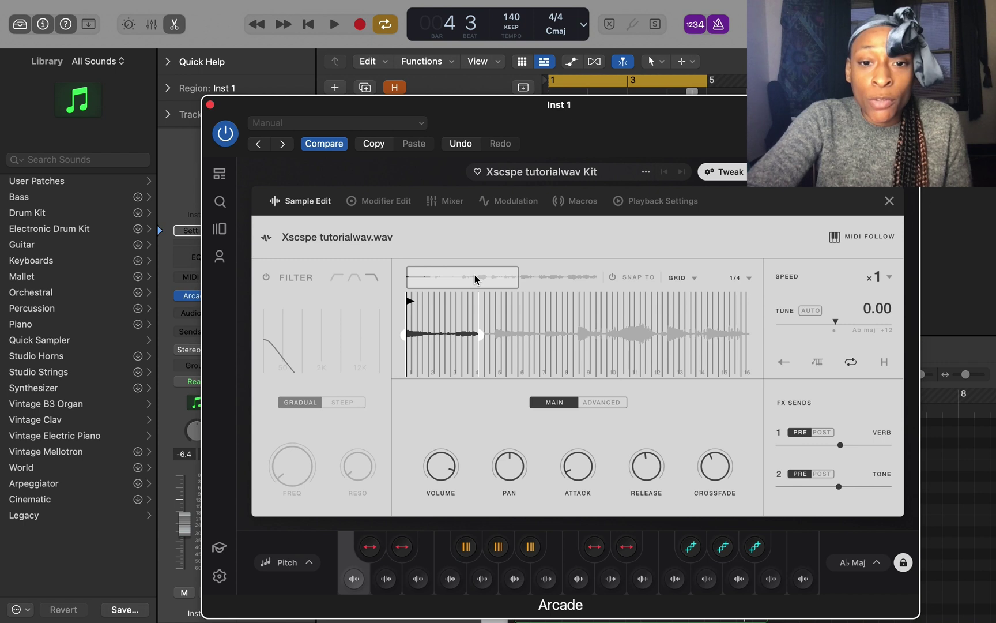
scroll(475, 279, up, 3)
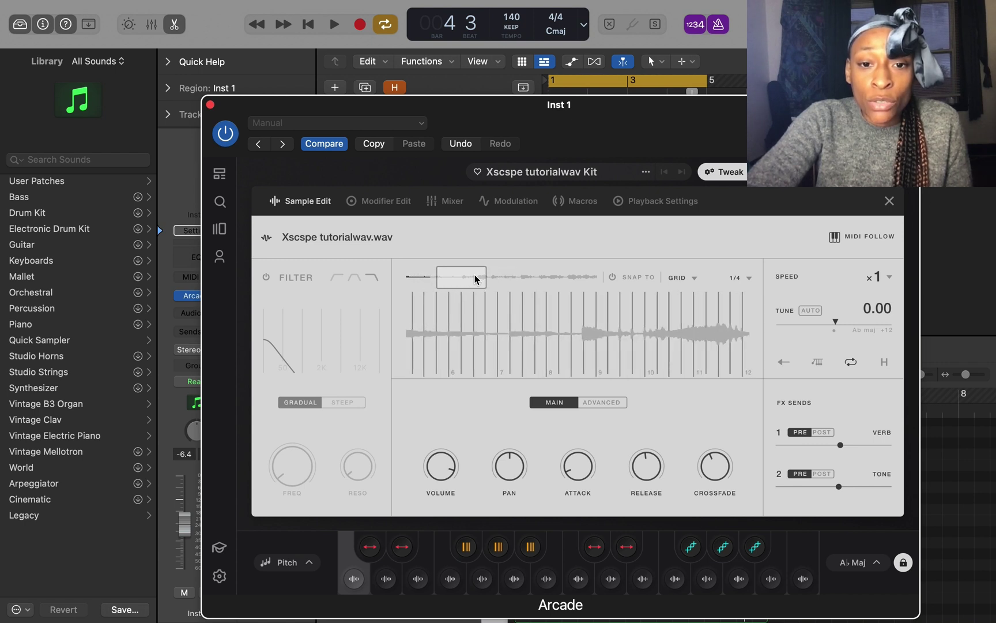
scroll(475, 279, left, 5)
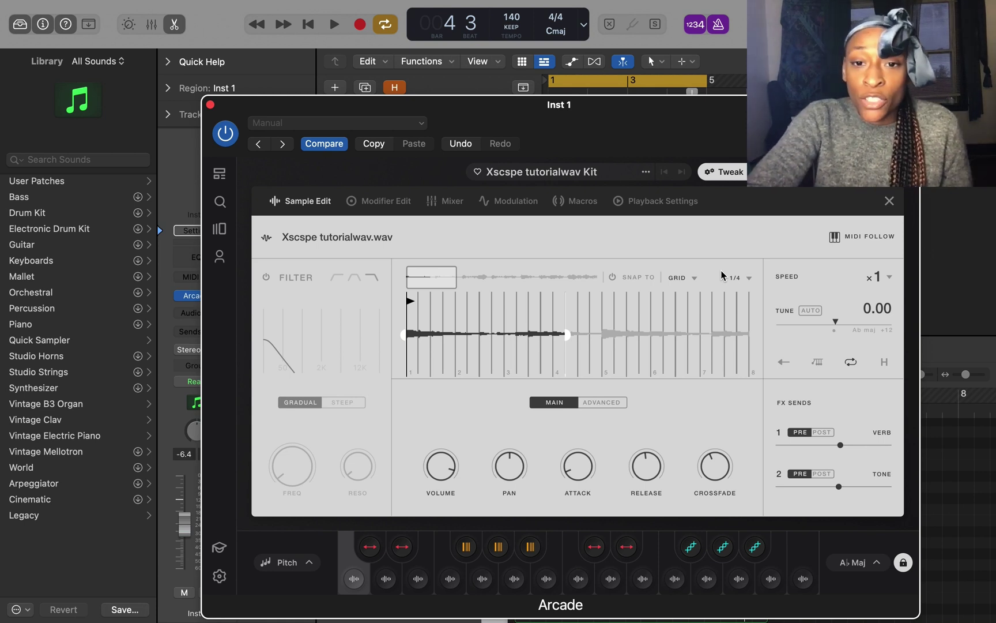
key(space)
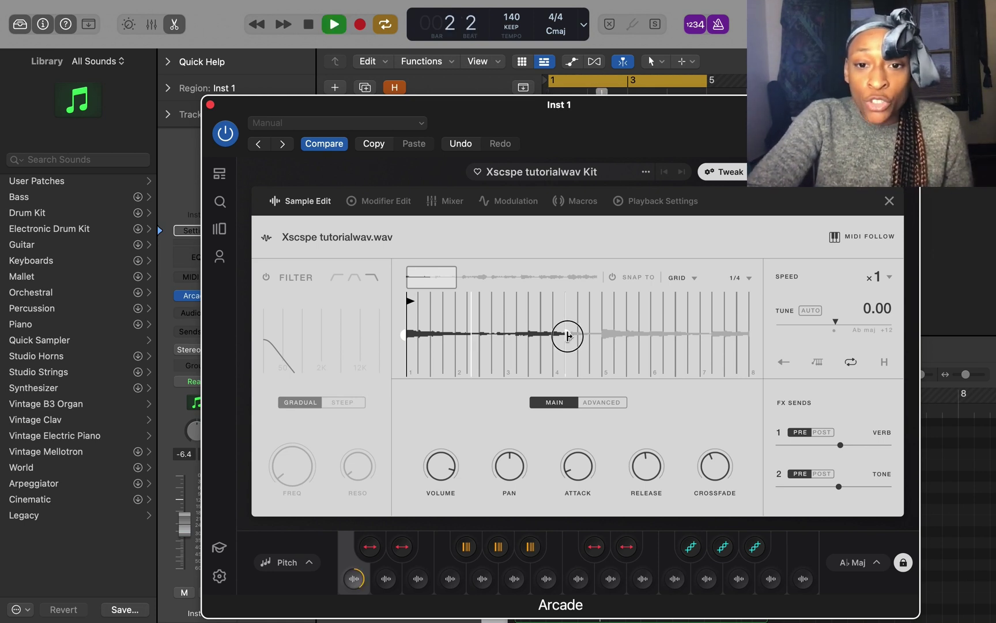
drag(568, 337, 604, 339)
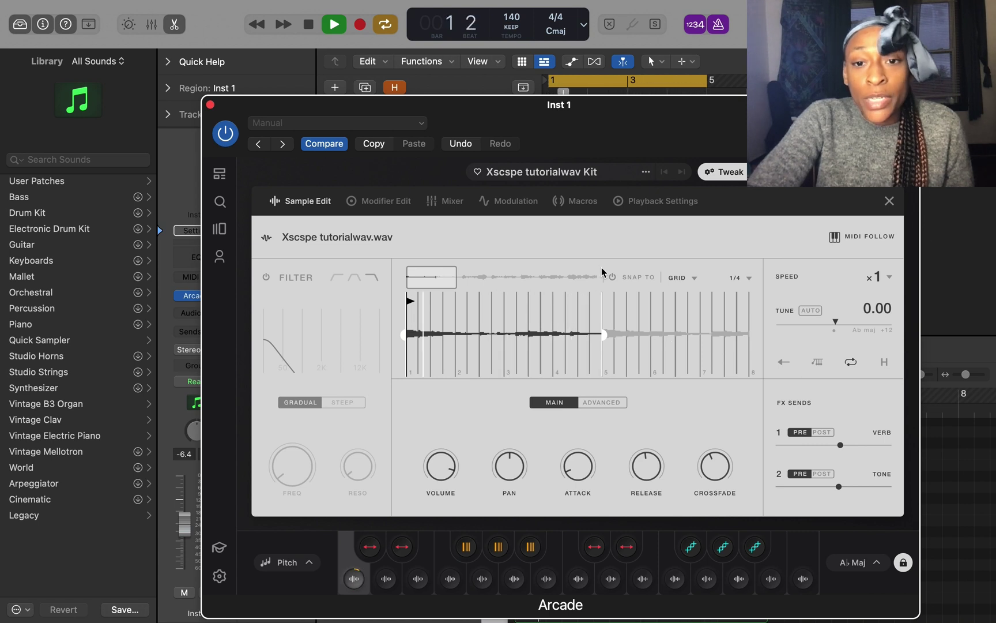
- Stop playback and trim the first pad's slice end back to just before marker 5
key(space)
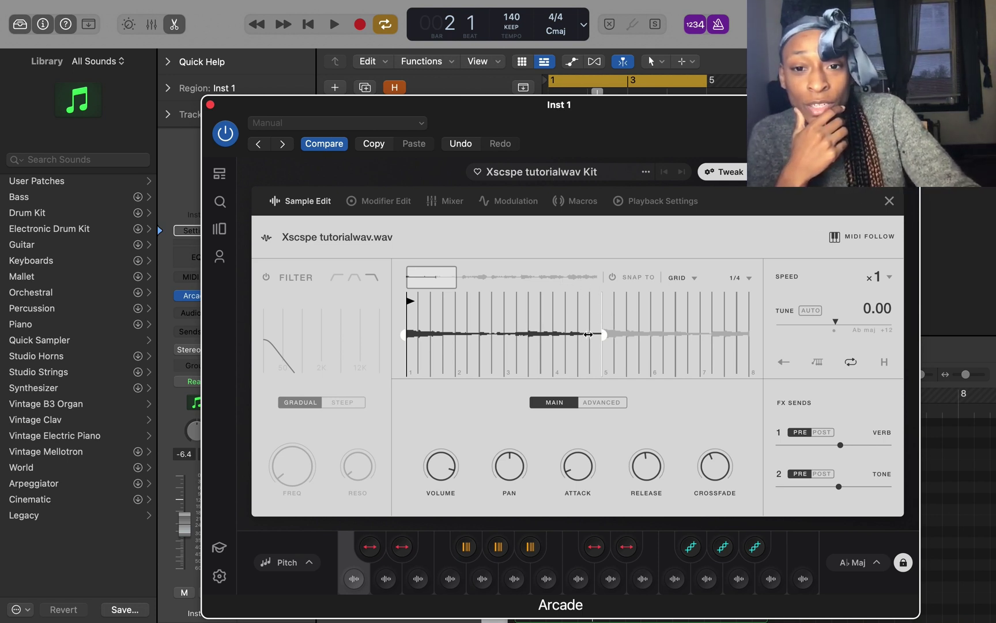
mouse_move(604, 332)
mouse_down()
mouse_move(521, 328)
mouse_move(606, 337)
mouse_up()
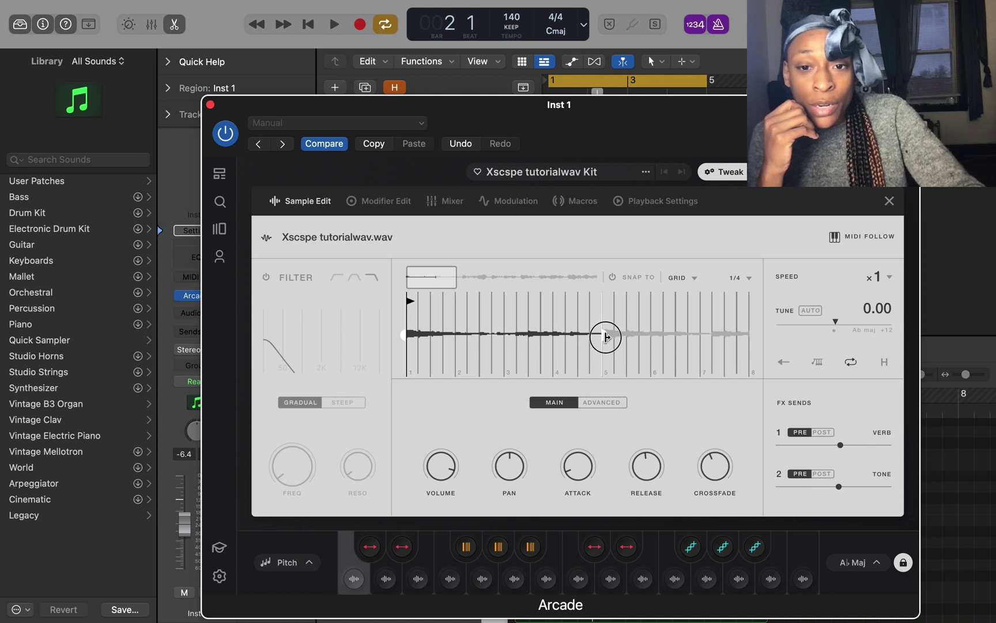
drag(605, 338, 601, 341)
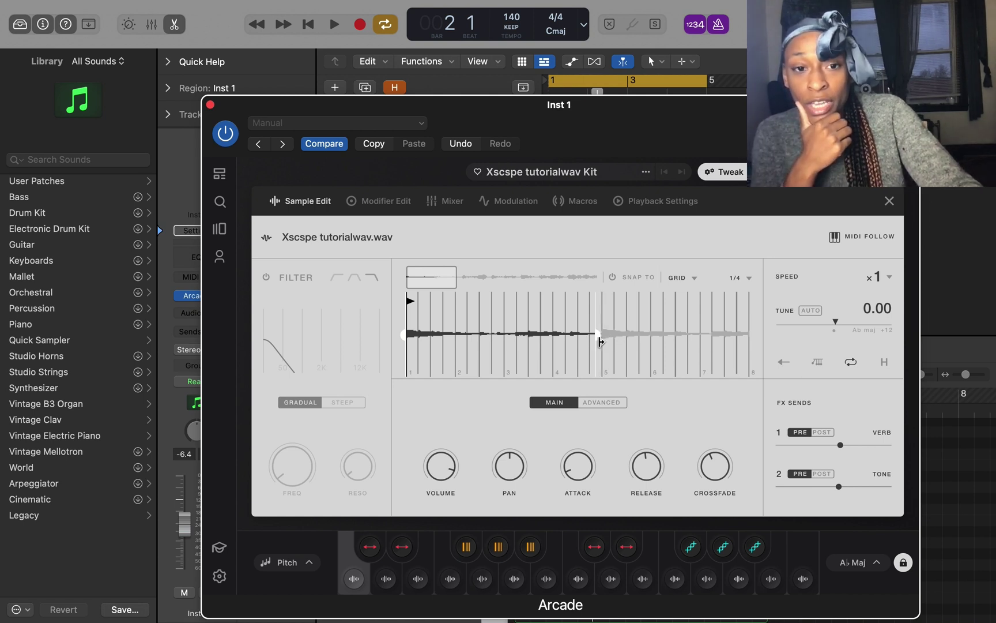
- Loop playback while raising the low-pass filter cutoff and resonance
key(space)
drag(318, 359, 342, 362)
drag(355, 461, 357, 427)
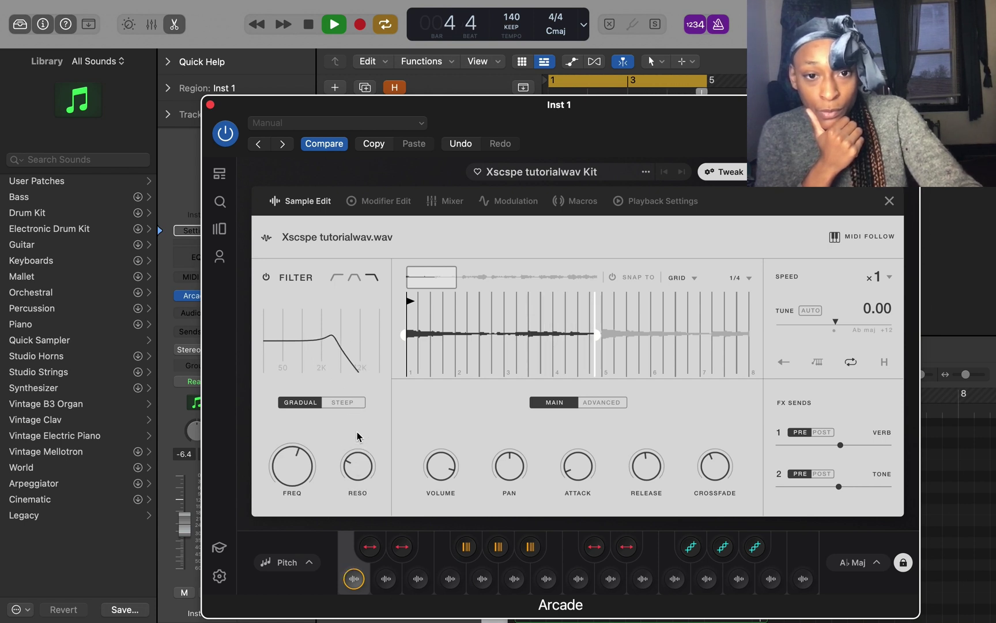
- Try a band-pass filter swept to 1924 Hz, audition four pads, and bring up FREQ's options
click(354, 277)
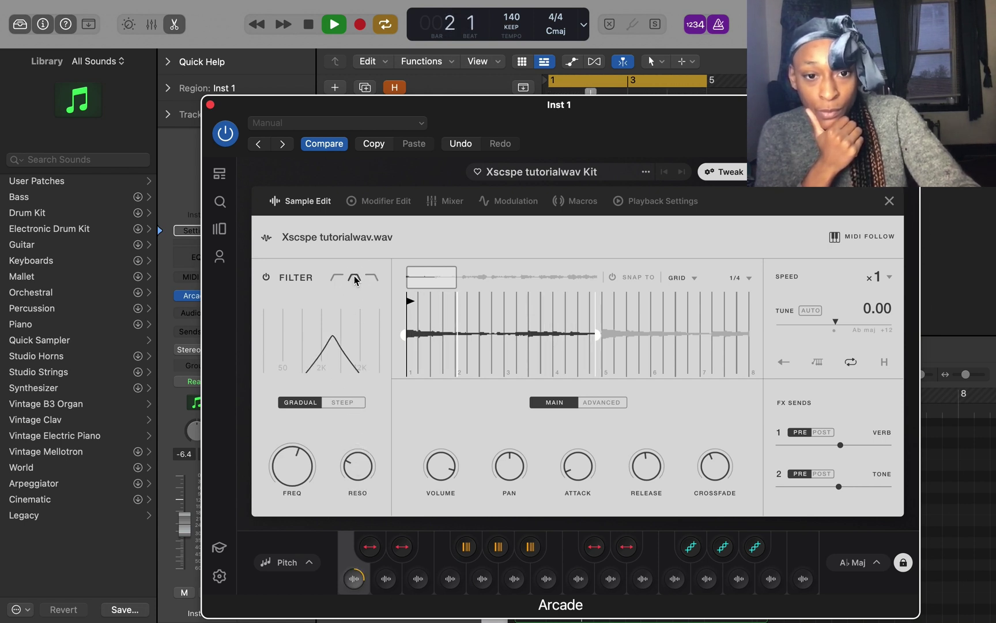
mouse_move(291, 459)
mouse_down()
mouse_move(305, 420)
mouse_move(276, 456)
mouse_move(283, 463)
mouse_up()
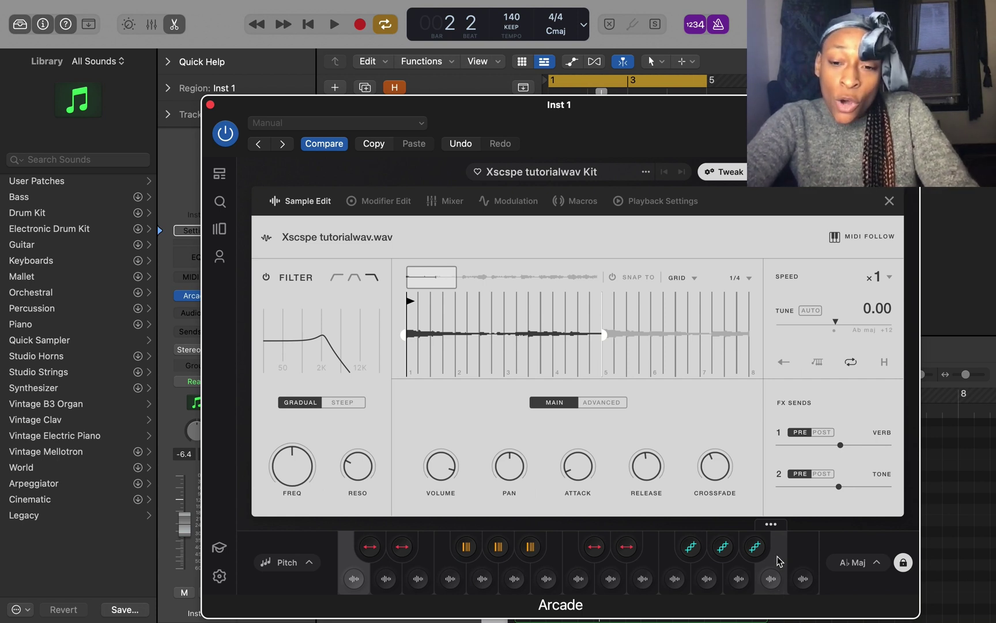
click(739, 574)
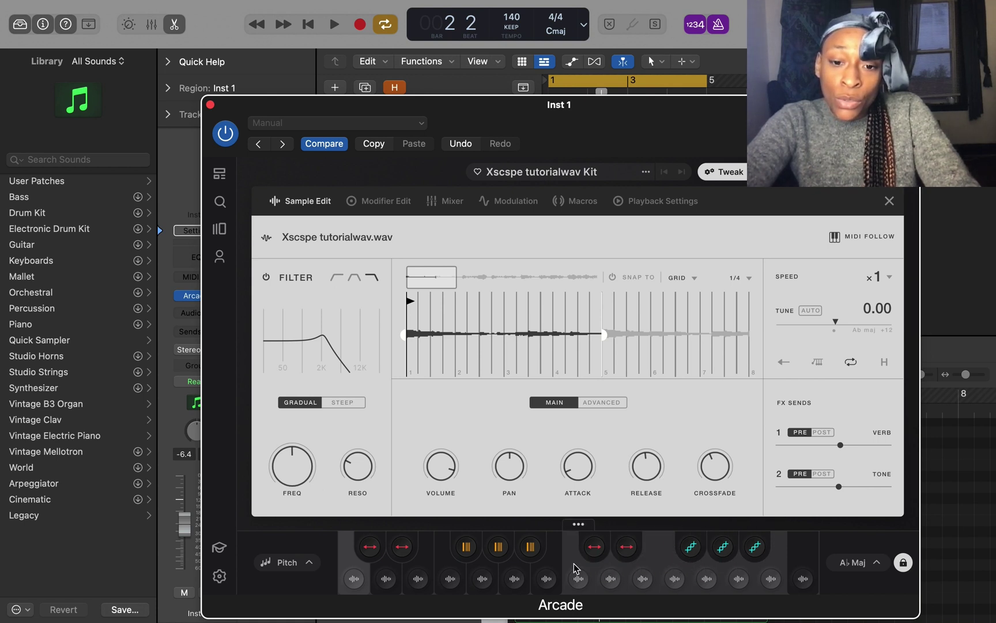
click(551, 563)
click(521, 566)
click(486, 565)
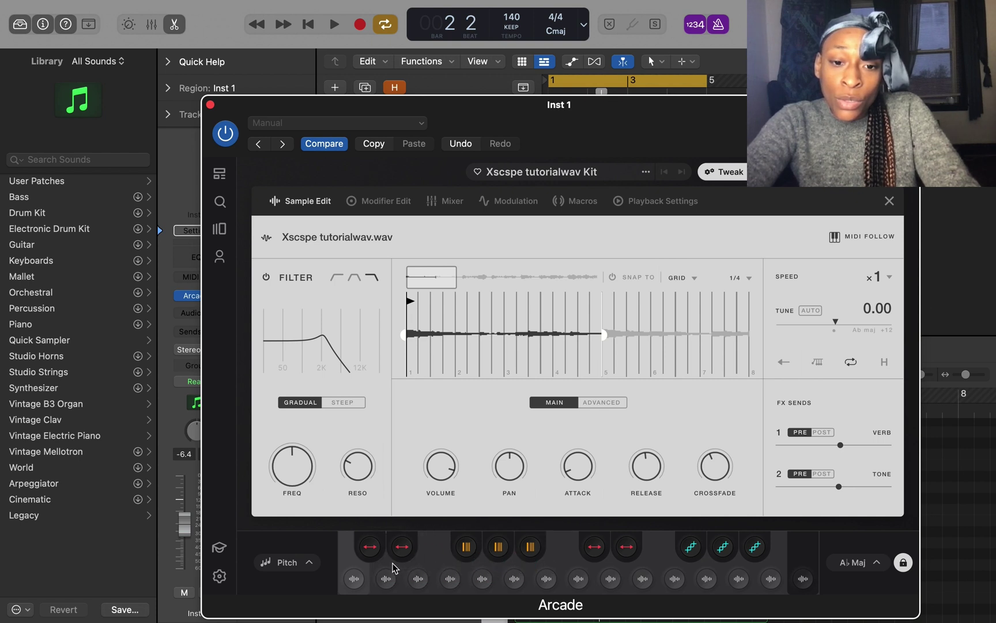
right_click(292, 472)
- Apply the filter frequency and resonance to the selected keys
click(339, 454)
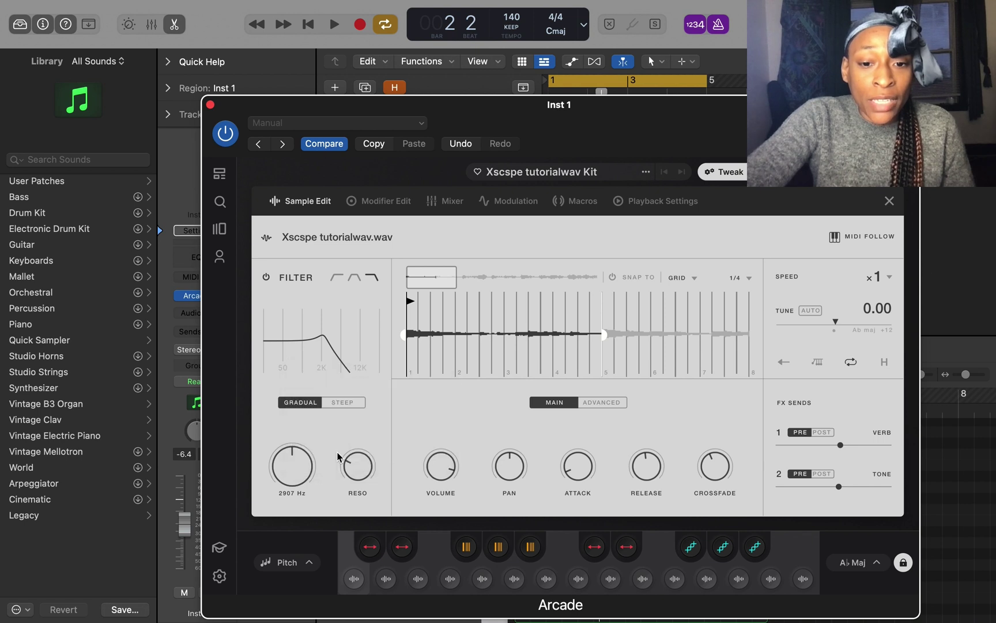
right_click(357, 470)
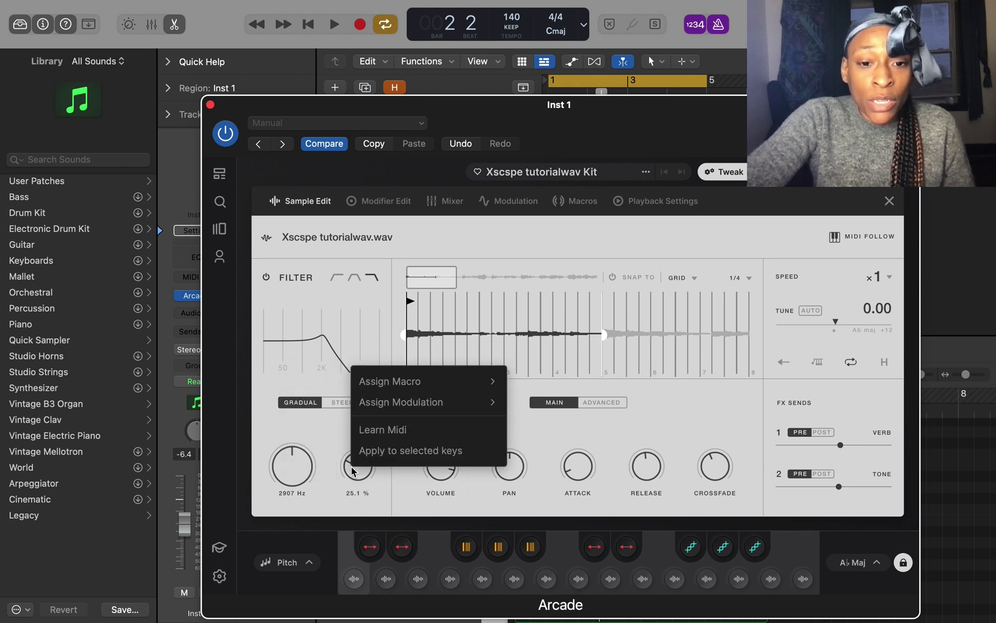
click(395, 462)
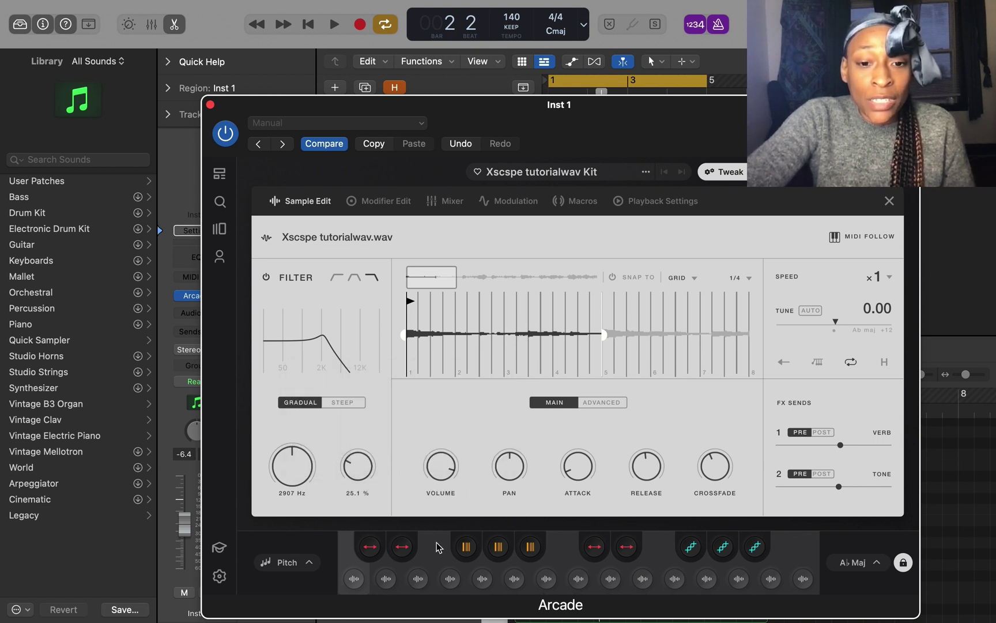
- Browse the pads, switch the filter on for two of them, and return to the first pad
click(418, 577)
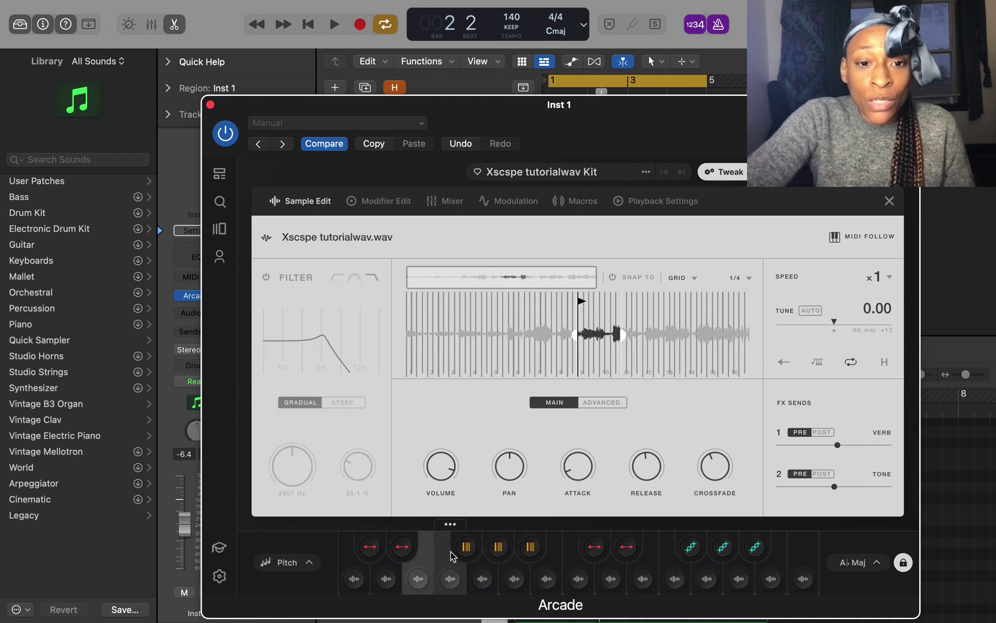
click(452, 558)
click(485, 568)
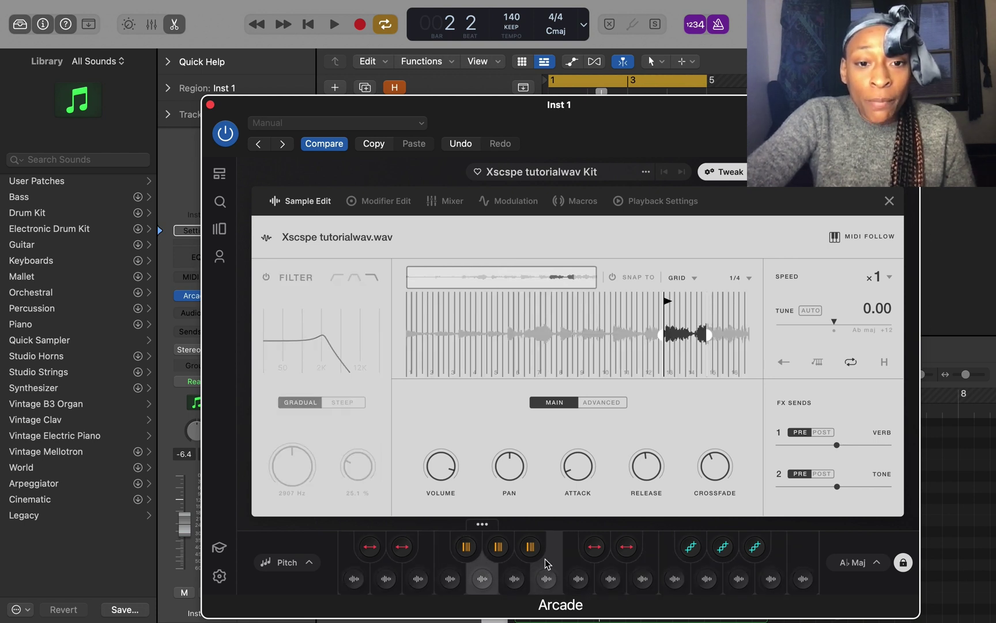
click(451, 568)
click(425, 570)
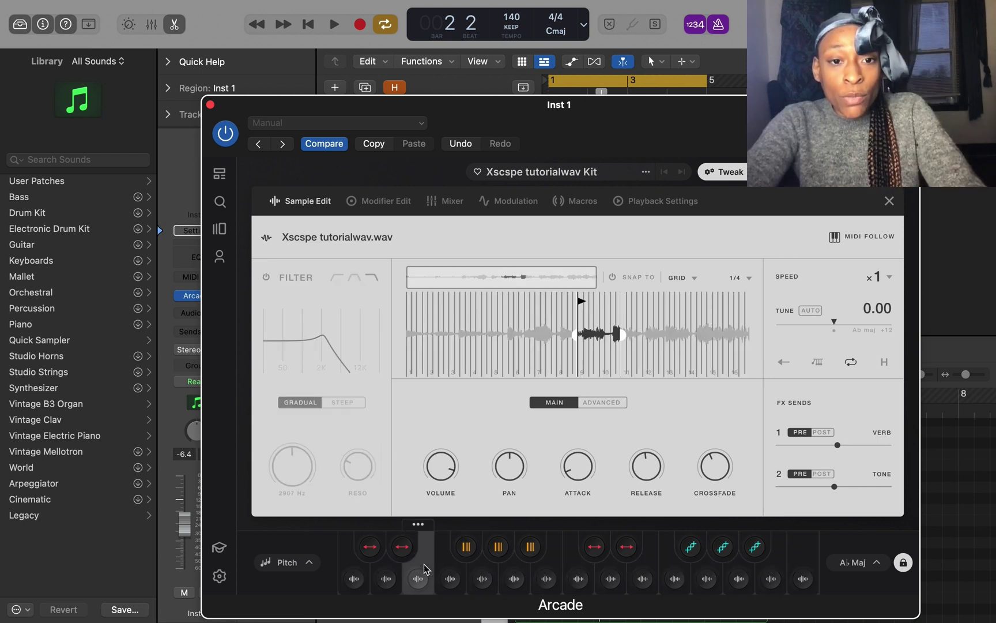
click(266, 278)
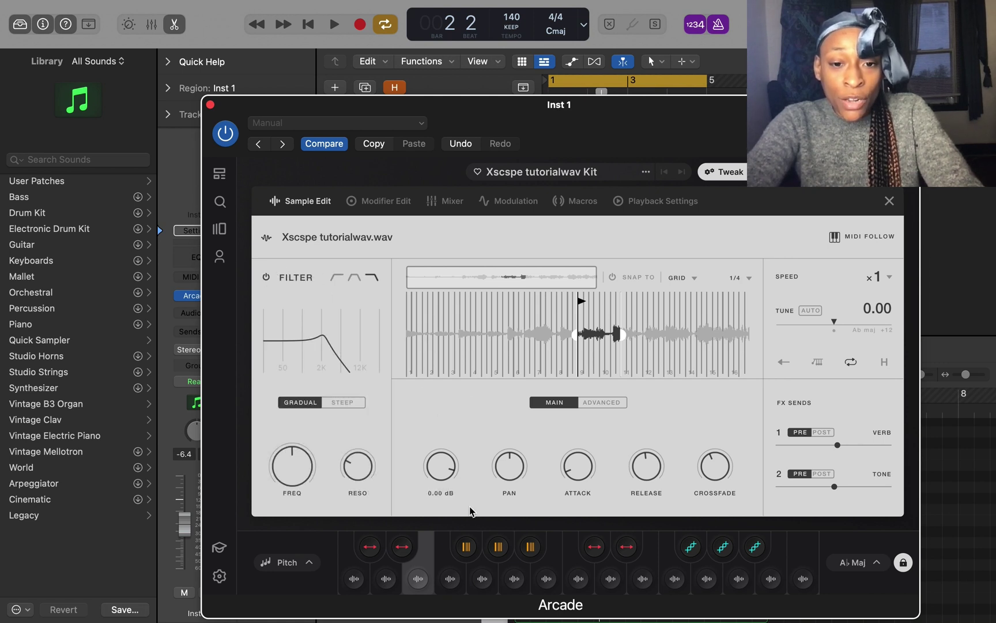
click(449, 571)
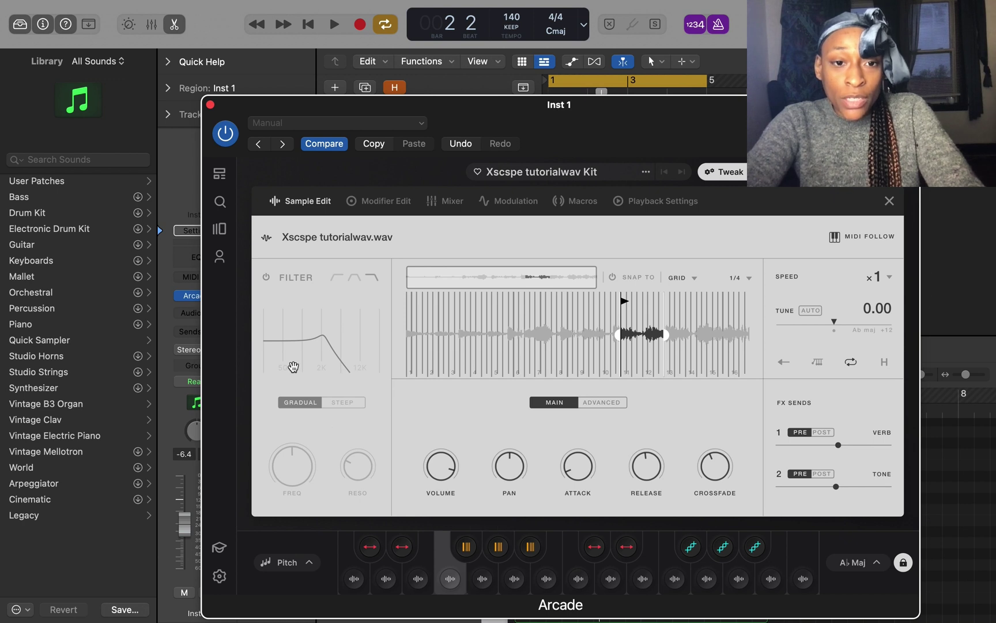
click(270, 279)
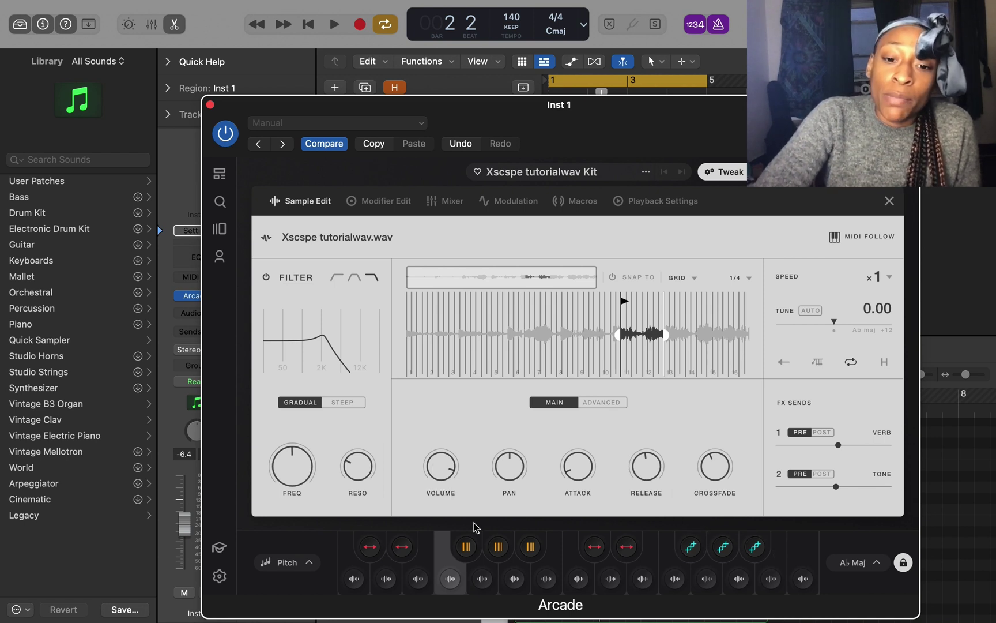
click(353, 576)
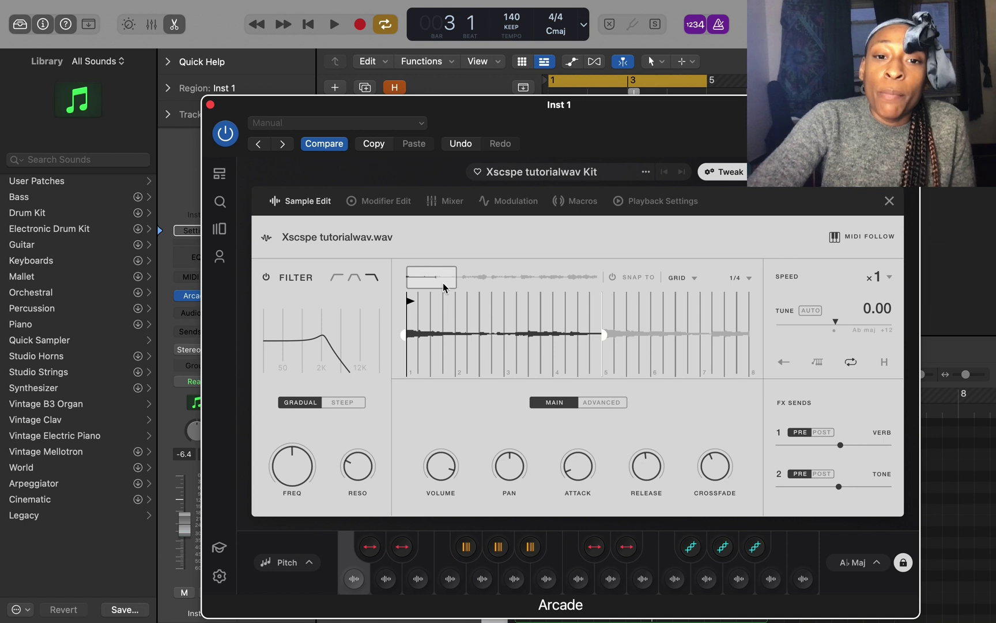
- Set the grid division to 1/64, zoom in, and fine-tune the first pad's sample end point
scroll(438, 280, up, 3)
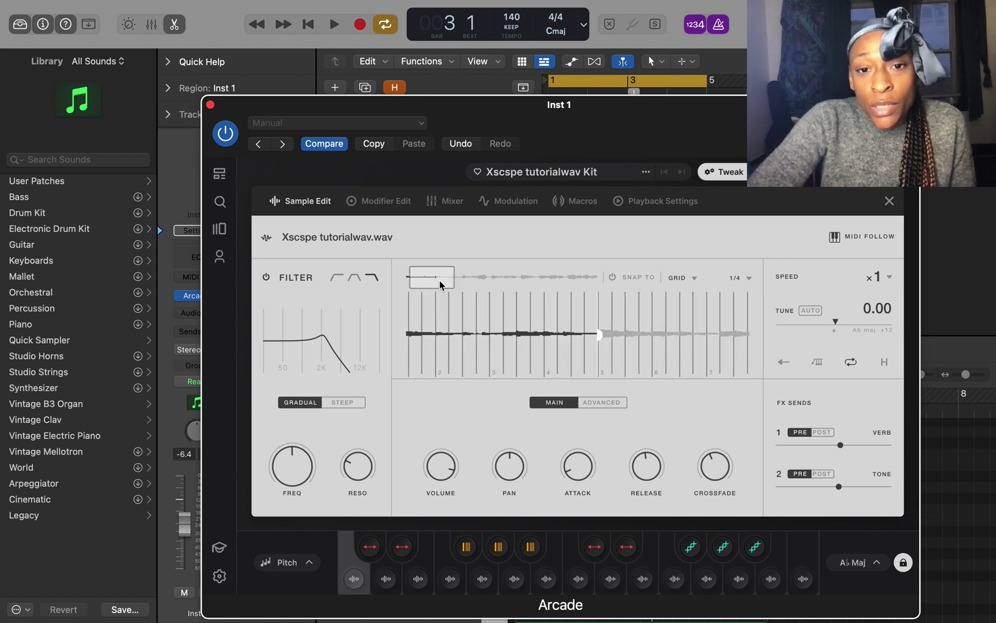
scroll(439, 281, up, 2)
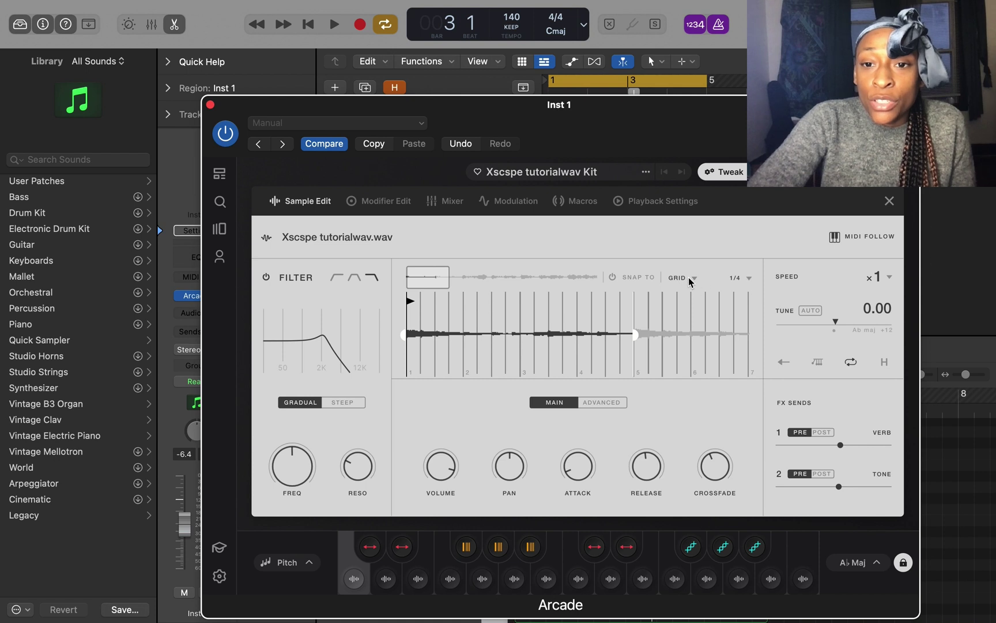
click(751, 280)
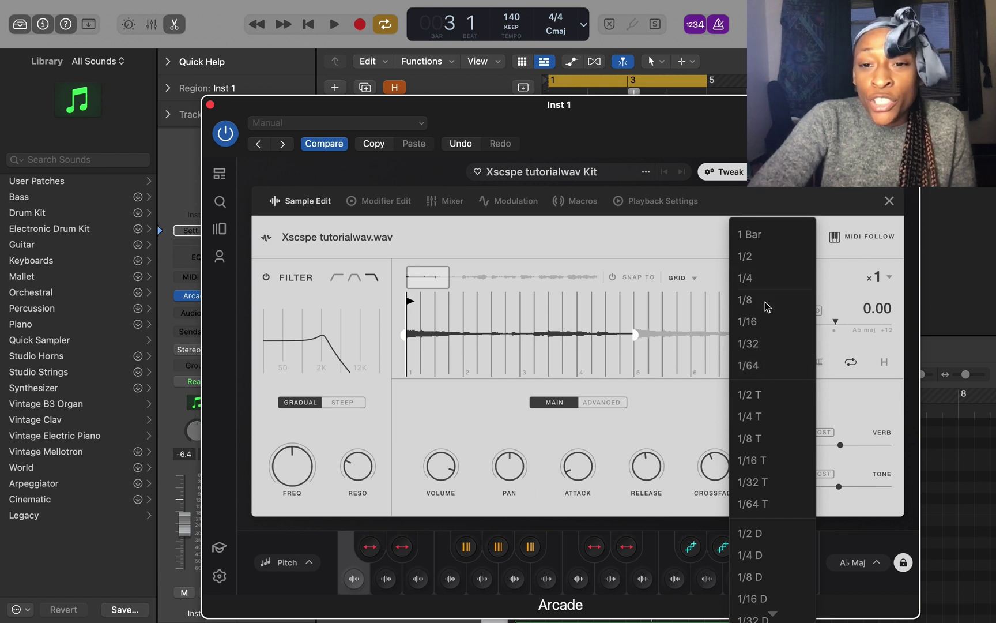
click(766, 365)
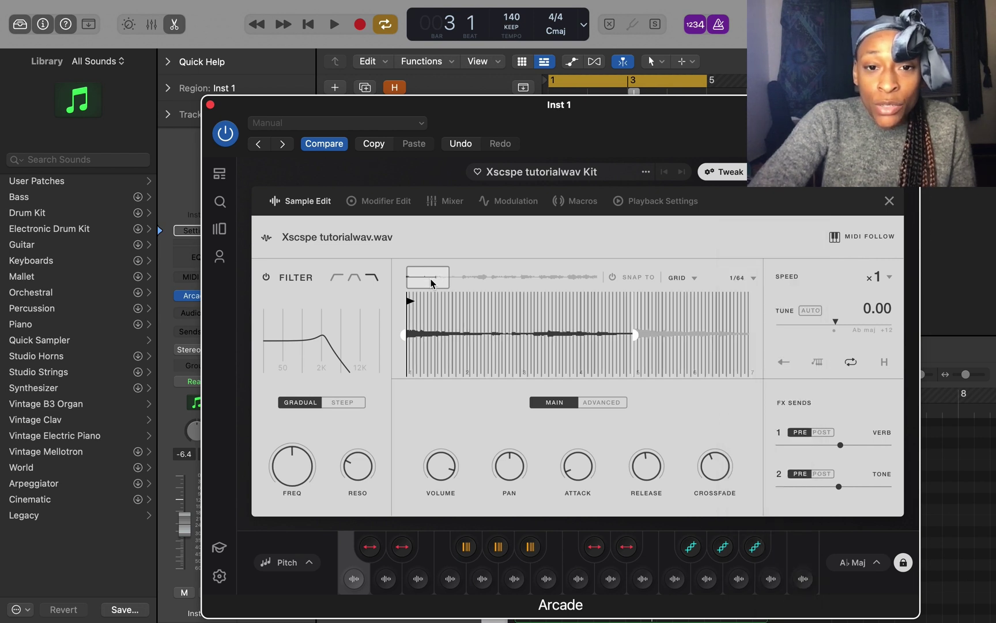
drag(431, 283, 428, 284)
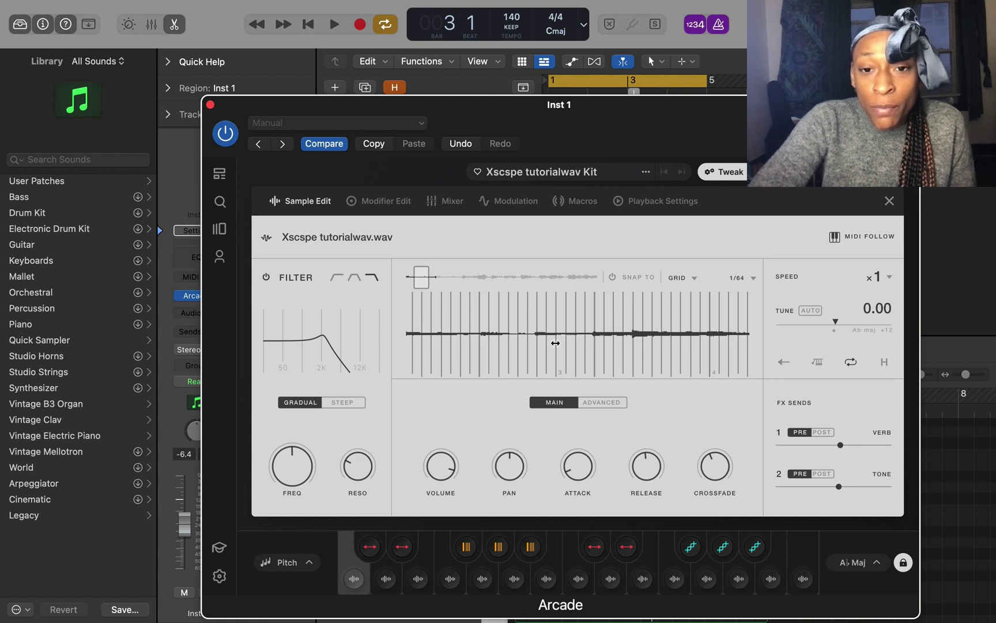
scroll(555, 343, right, 10)
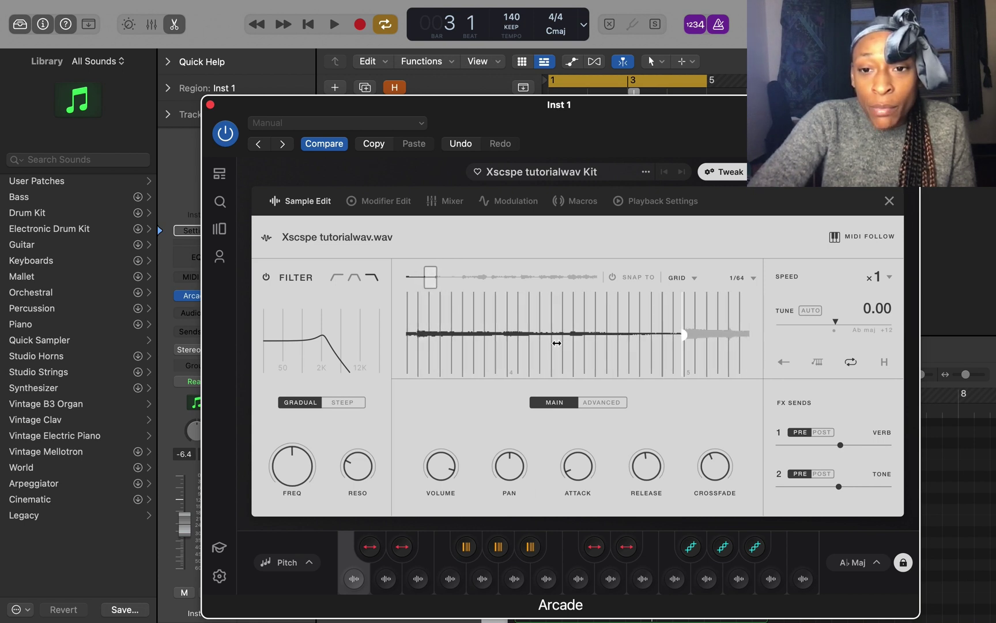
mouse_move(685, 339)
mouse_down()
mouse_move(724, 347)
mouse_move(673, 345)
mouse_move(686, 346)
mouse_up()
- Replace send 2's Distortion Box with Stereo Delay after briefly trying Phaser
click(451, 201)
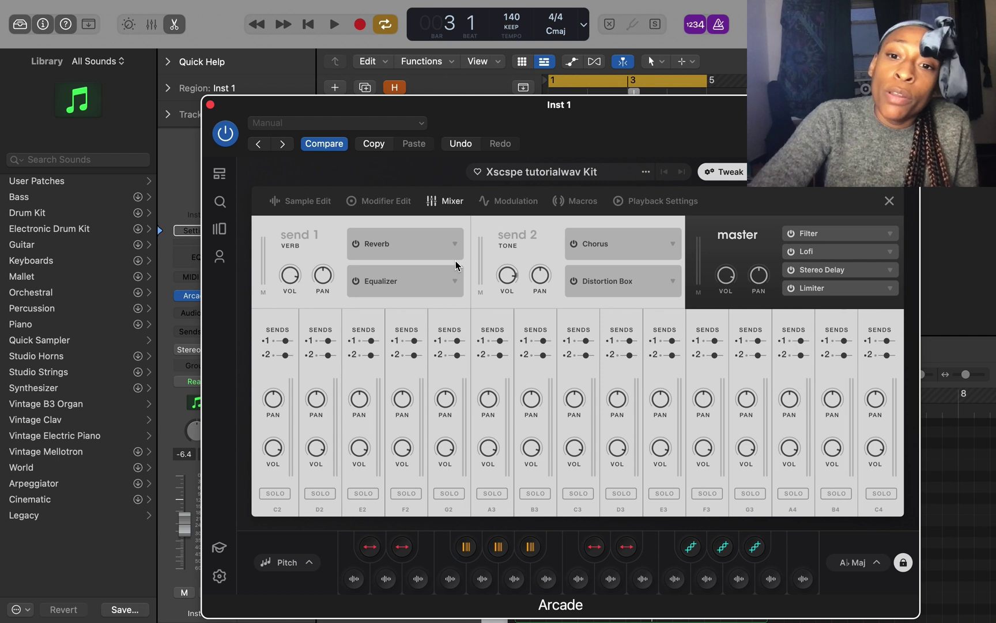
click(350, 561)
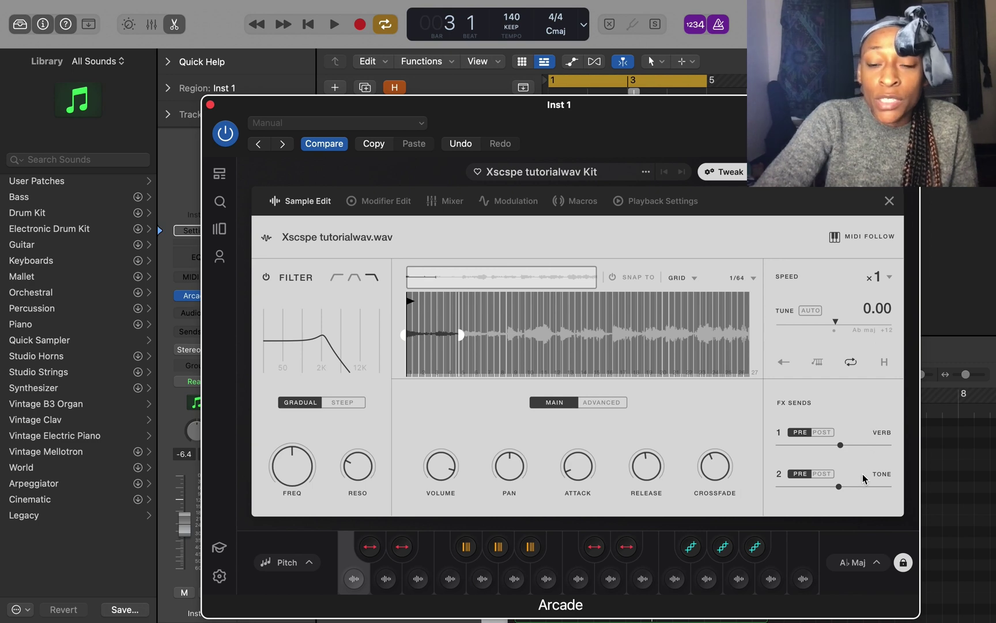
click(453, 202)
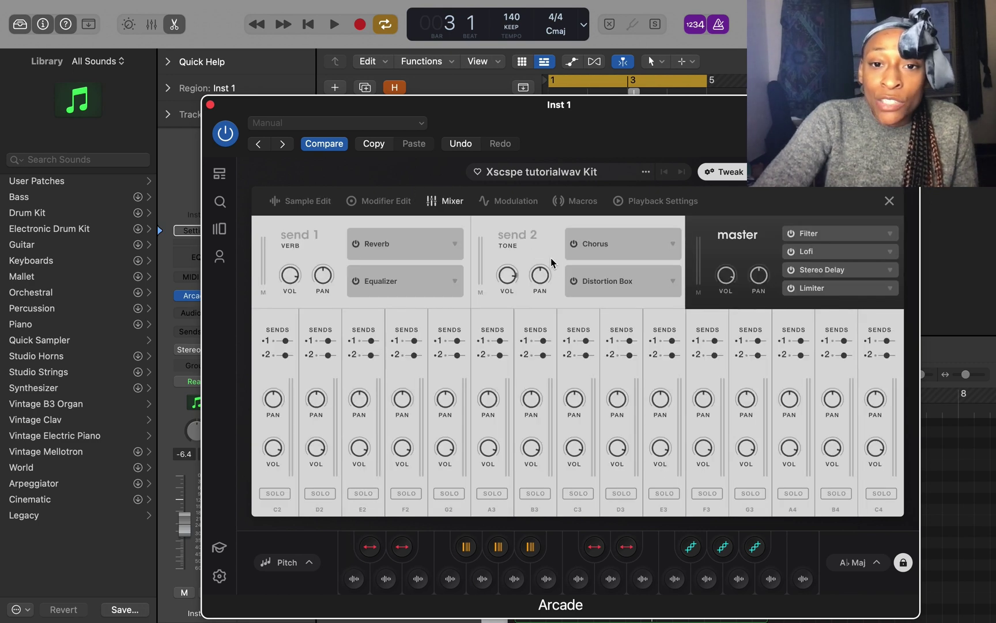
click(628, 287)
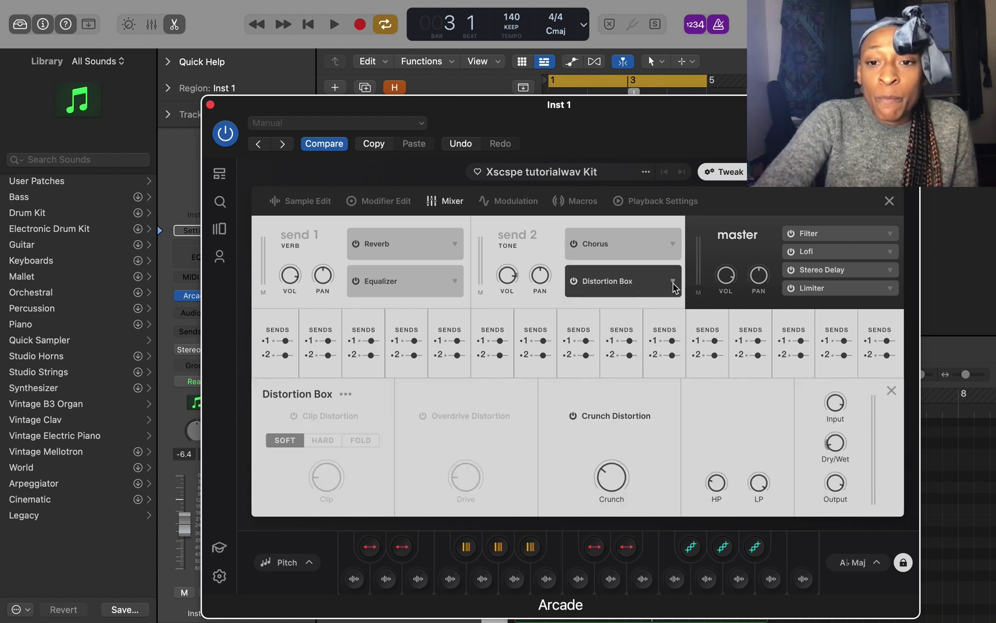
click(673, 283)
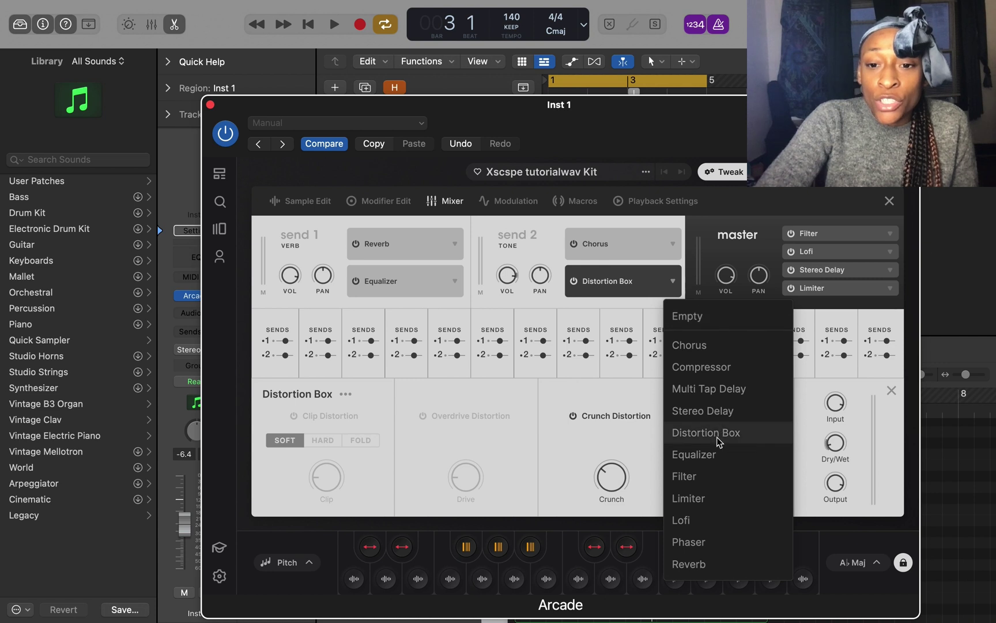
click(723, 540)
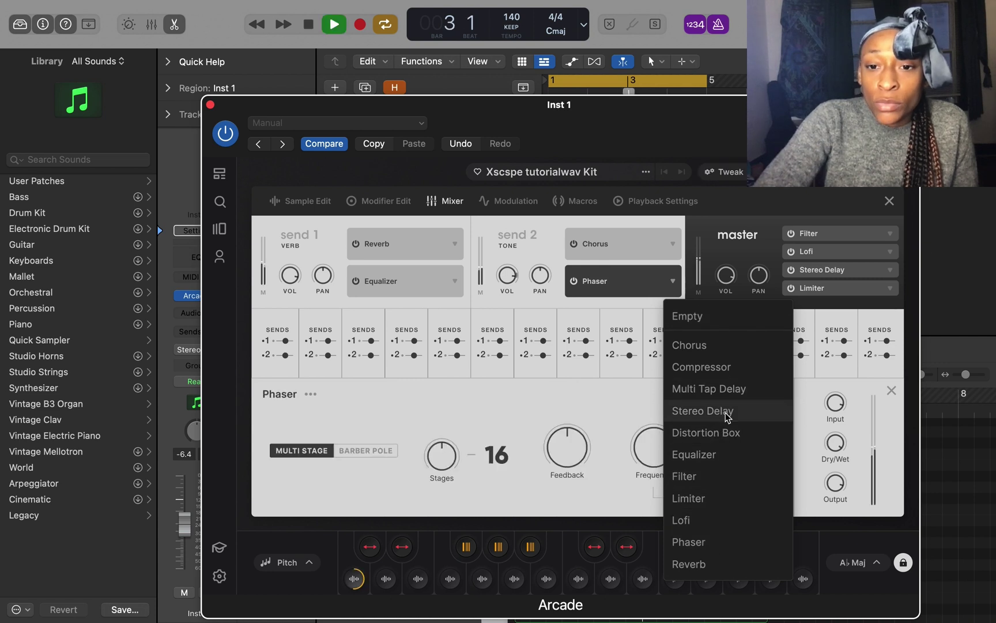
click(715, 410)
- Lower the first pad's FX Send 2 level to Tone and stop playback
click(309, 200)
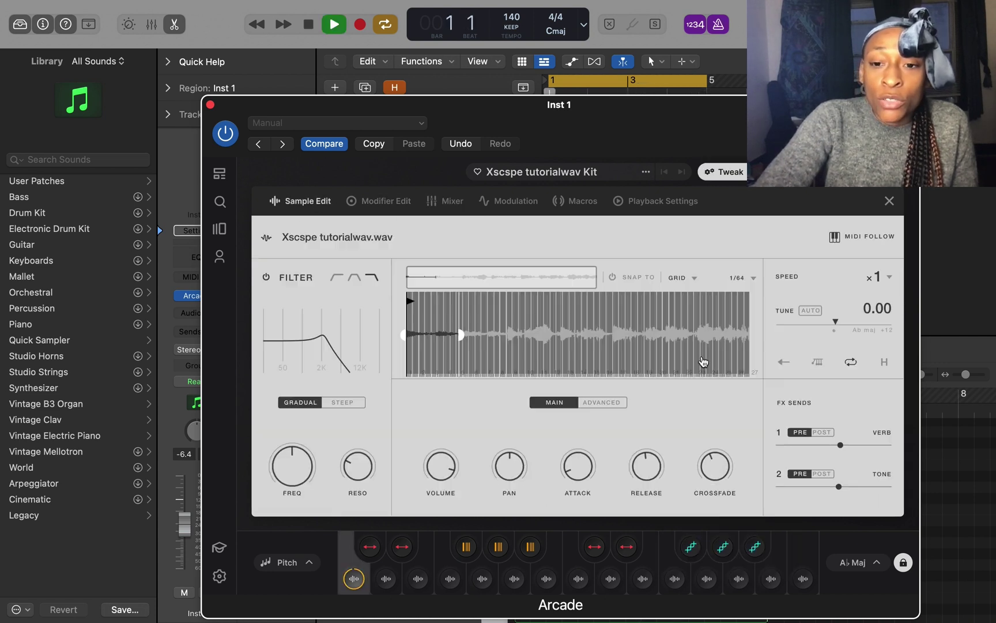
mouse_move(841, 491)
mouse_down()
mouse_move(784, 495)
mouse_move(838, 489)
mouse_up()
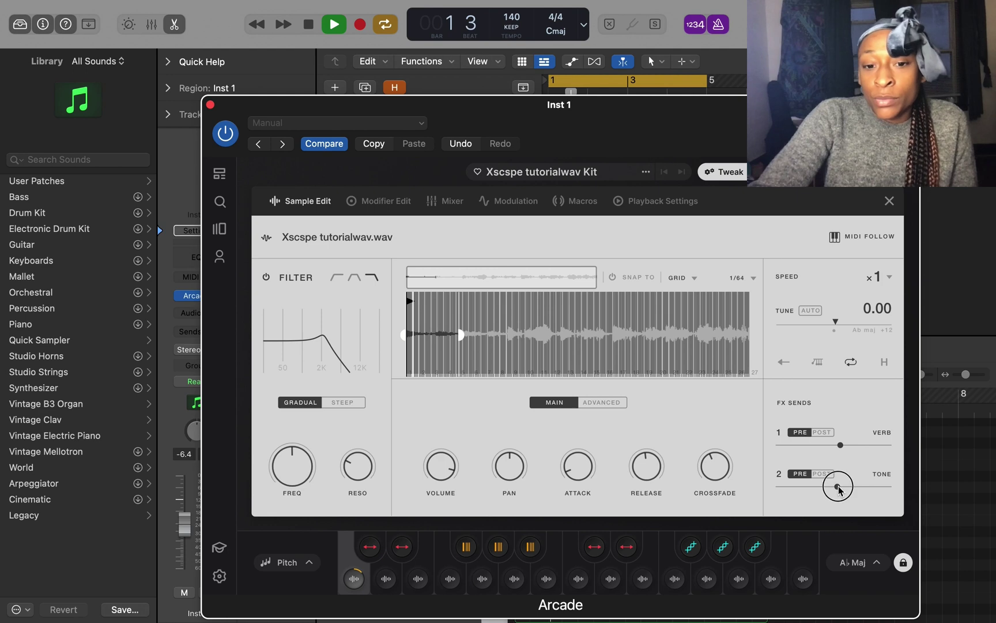
key(space)
click(445, 201)
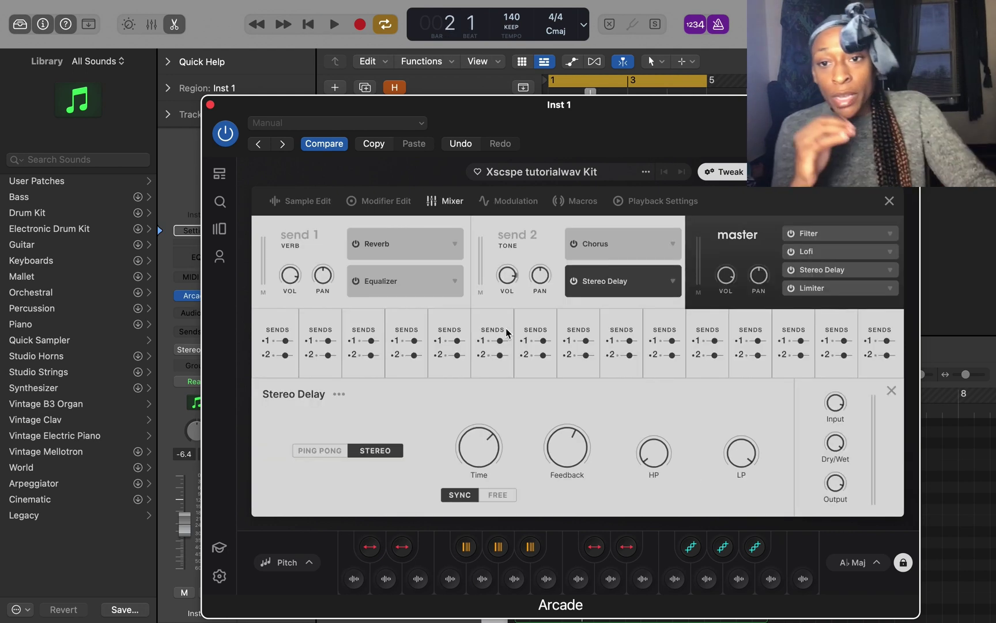
- Swap the master Filter for Chorus and the master Lofi for Equalizer, then view the Macros
click(890, 237)
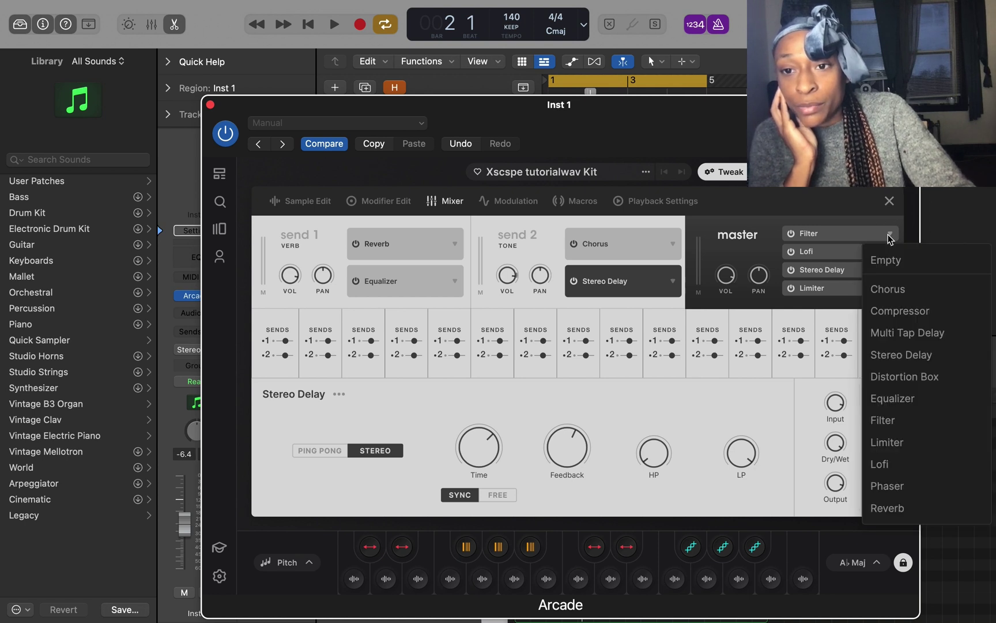
click(902, 294)
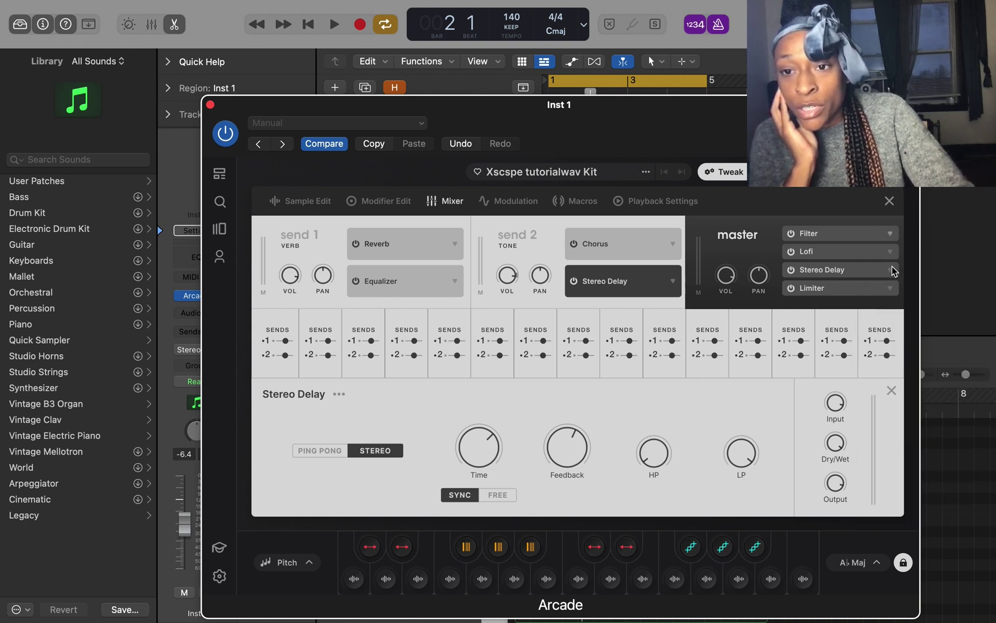
click(887, 257)
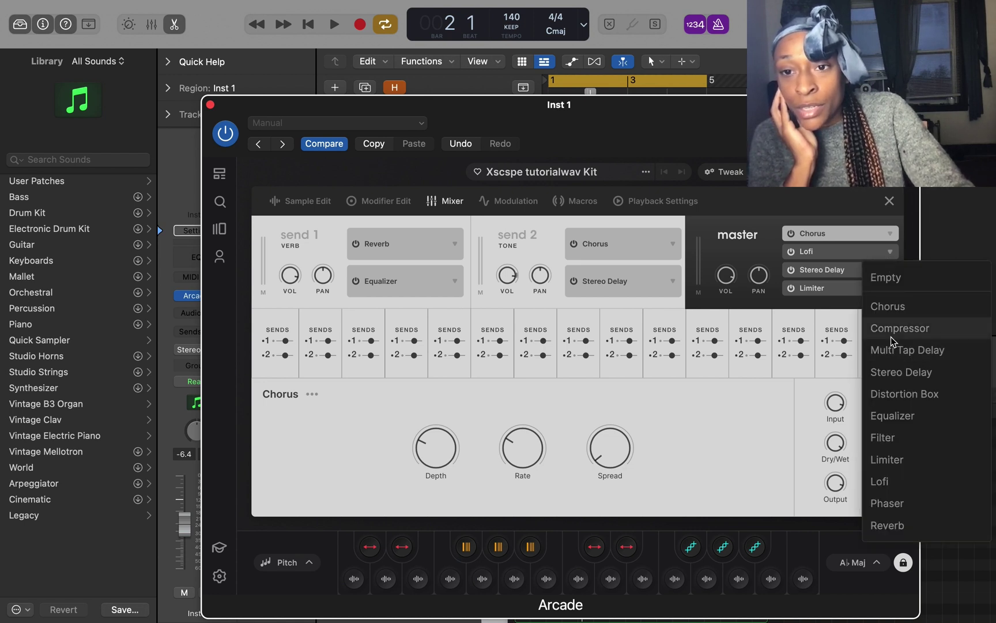
click(892, 410)
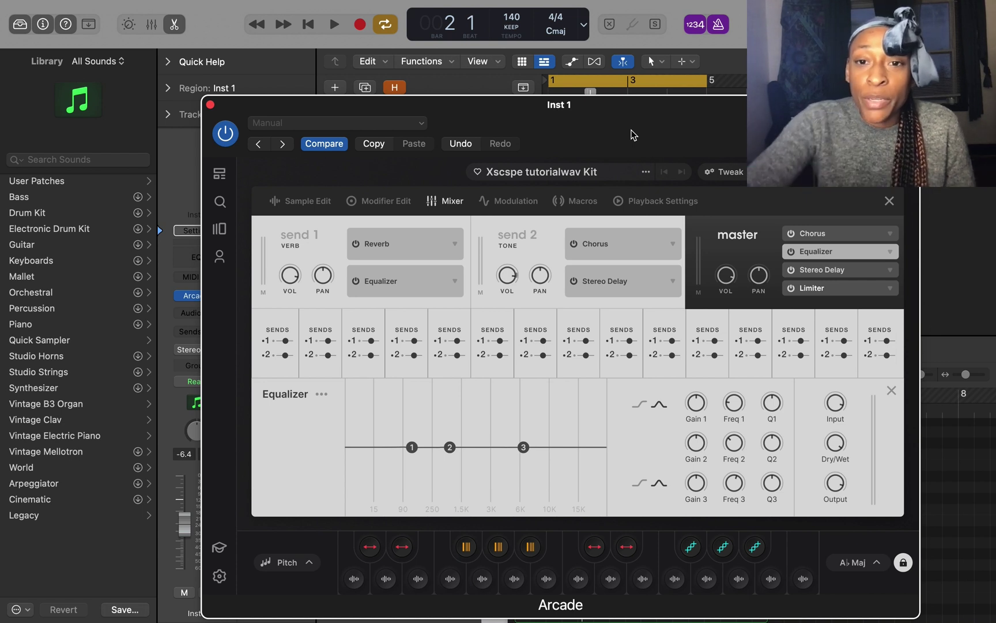
click(582, 201)
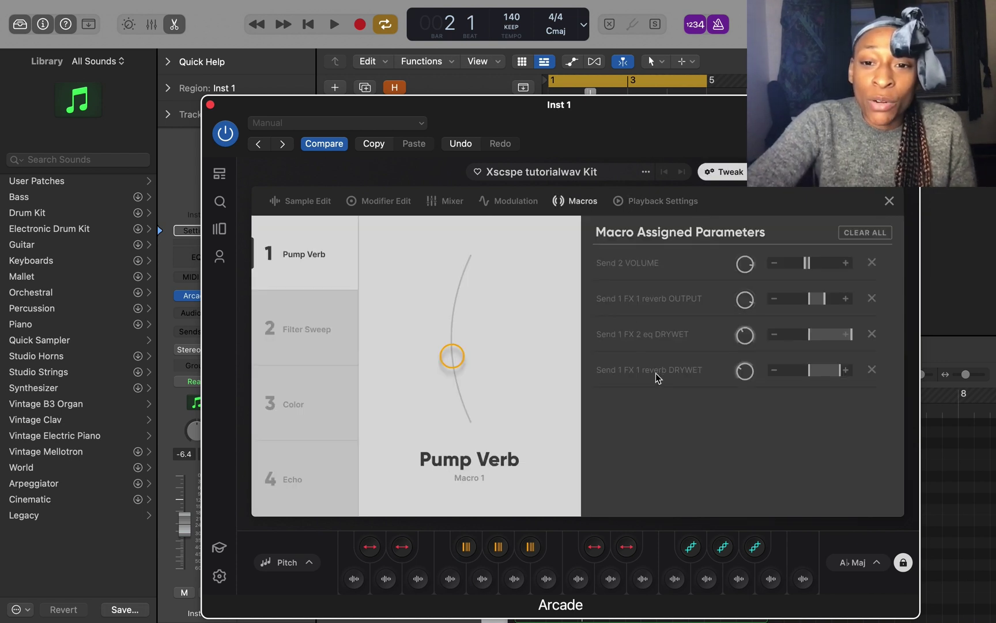
- Inspect the Filter Sweep and Color macro assignments, then bring up send 2's Chorus slot choices
click(310, 305)
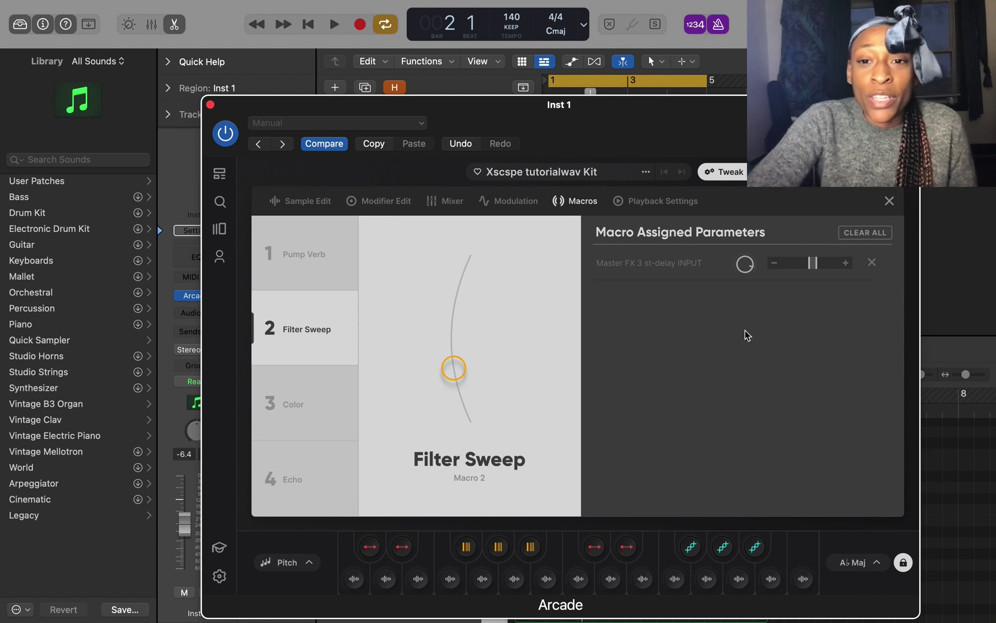
click(294, 403)
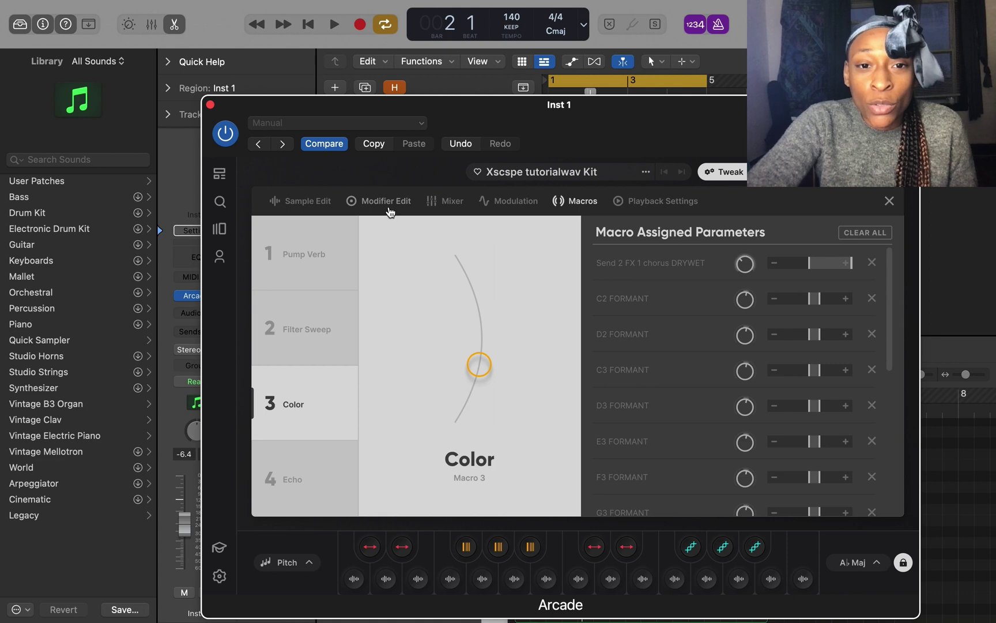
click(444, 200)
click(670, 249)
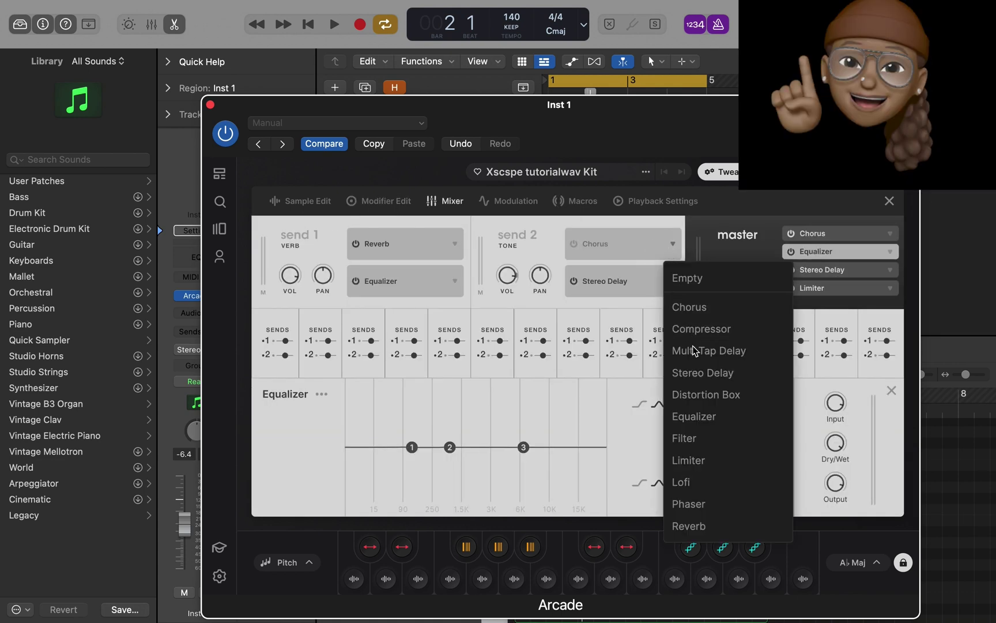
- Put Distortion Box in send 2 in place of Chorus and recheck the Color macro list
click(700, 395)
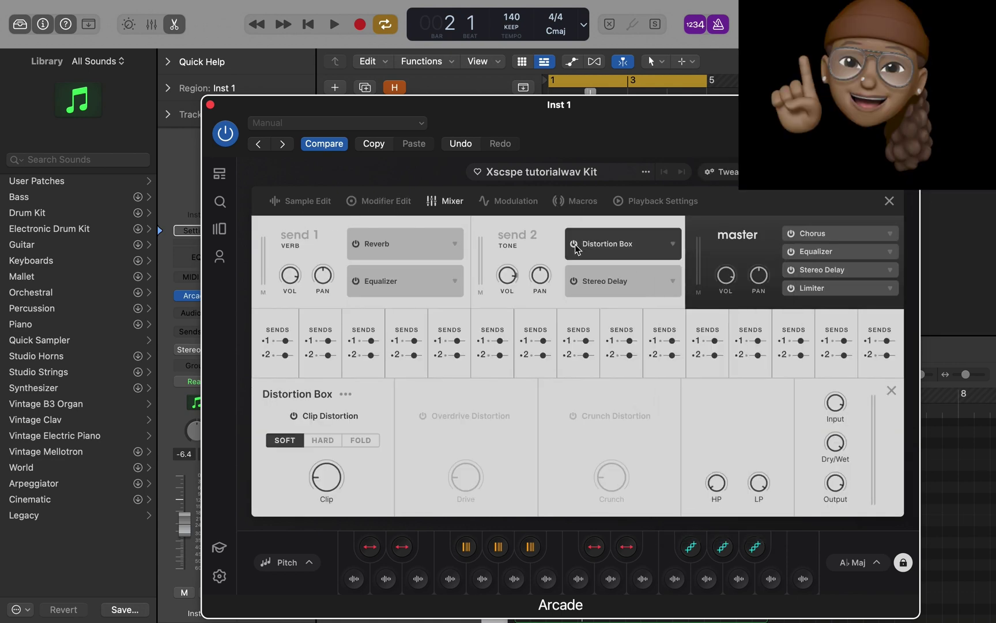
click(575, 203)
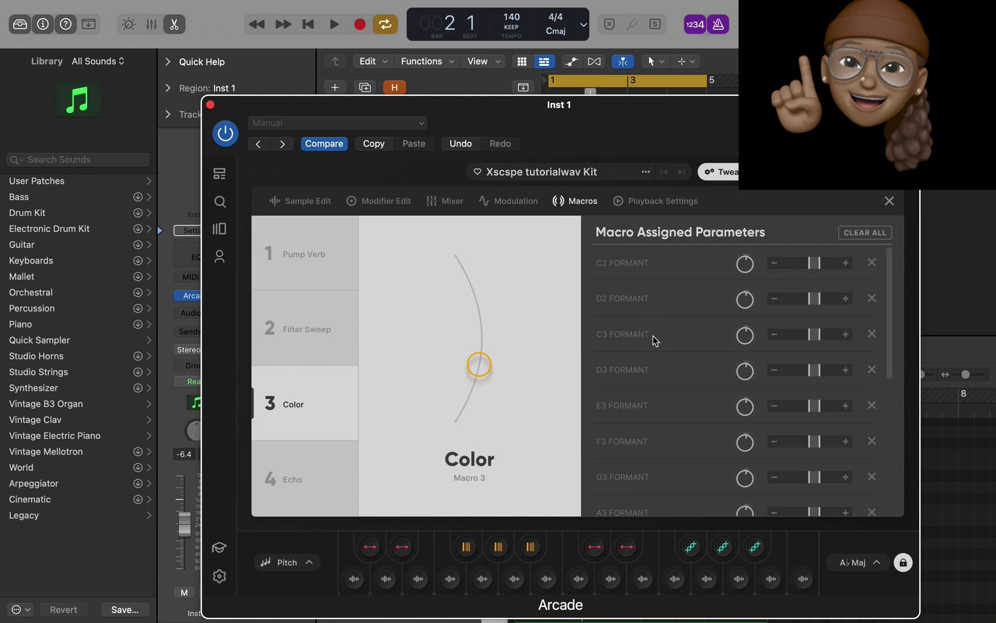
scroll(654, 335, down, 5)
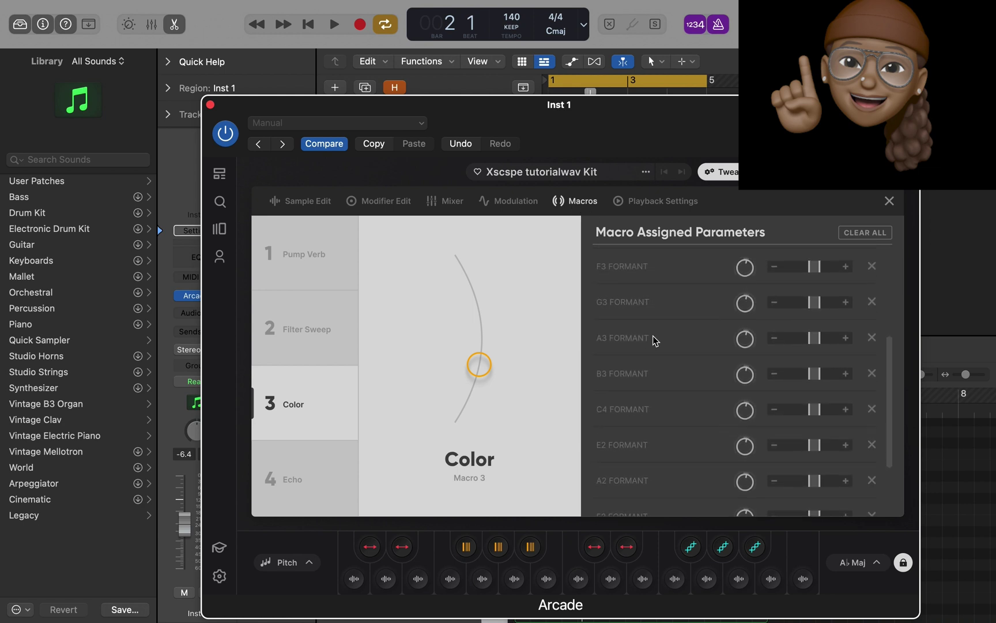
scroll(654, 336, up, 5)
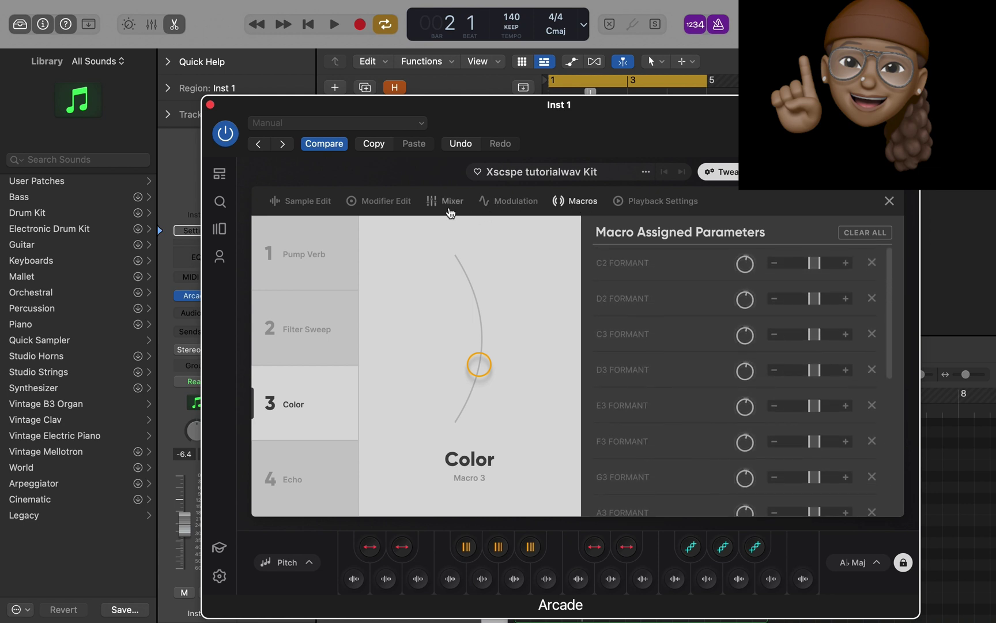
click(450, 210)
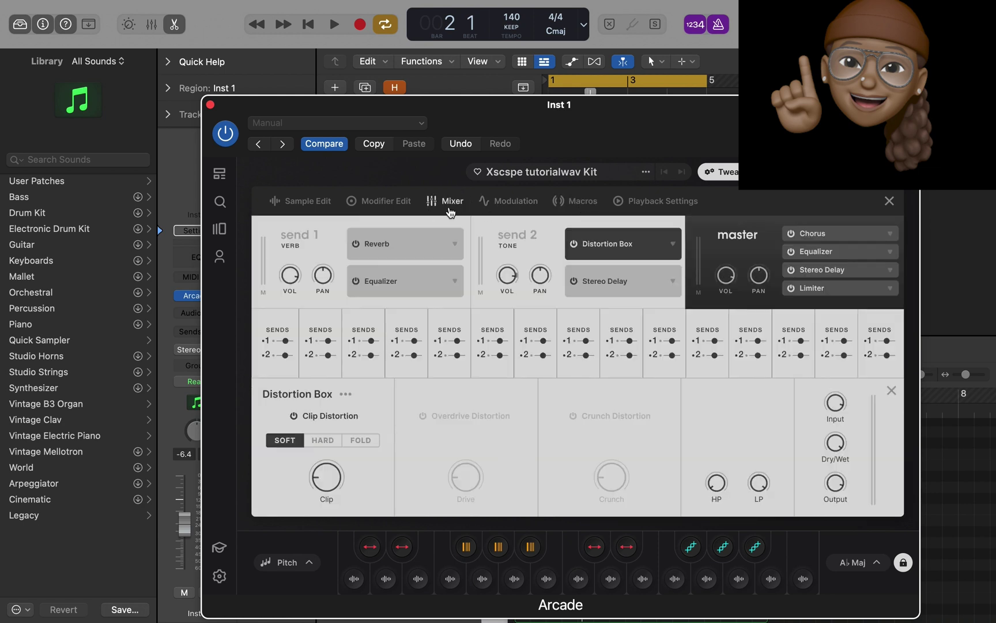
- Assign the Distortion Box clip amount to the 3 - Color macro, verify it, and play the loop
right_click(325, 477)
mouse_move(403, 411)
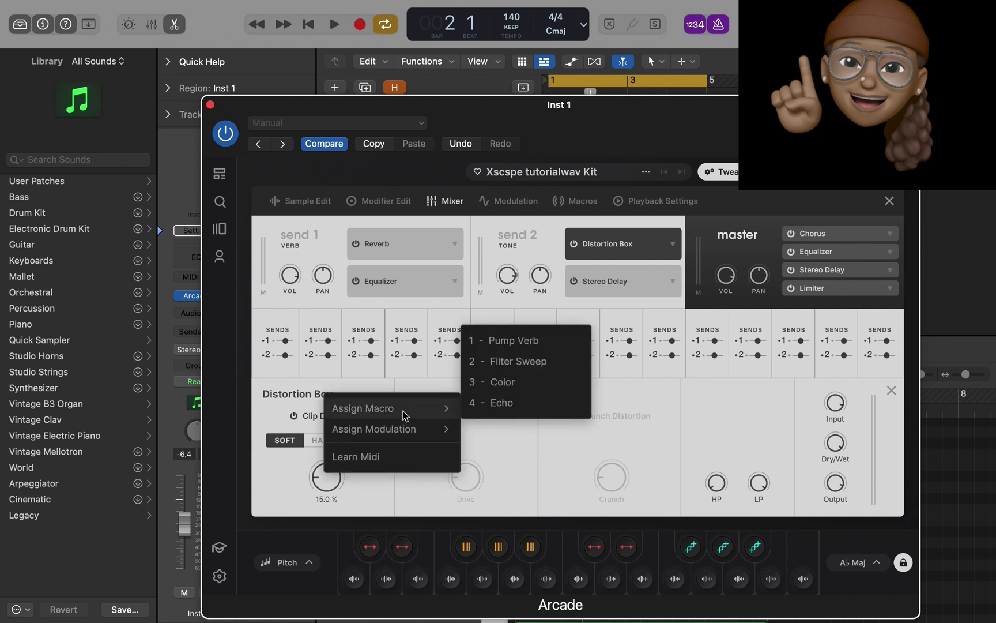
click(495, 384)
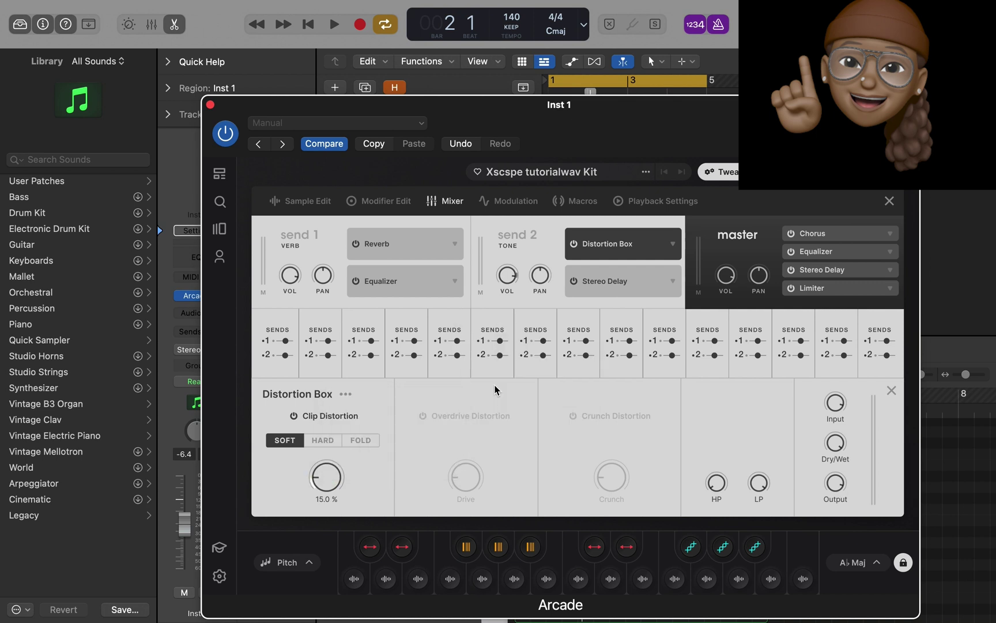
click(576, 201)
scroll(658, 349, down, 5)
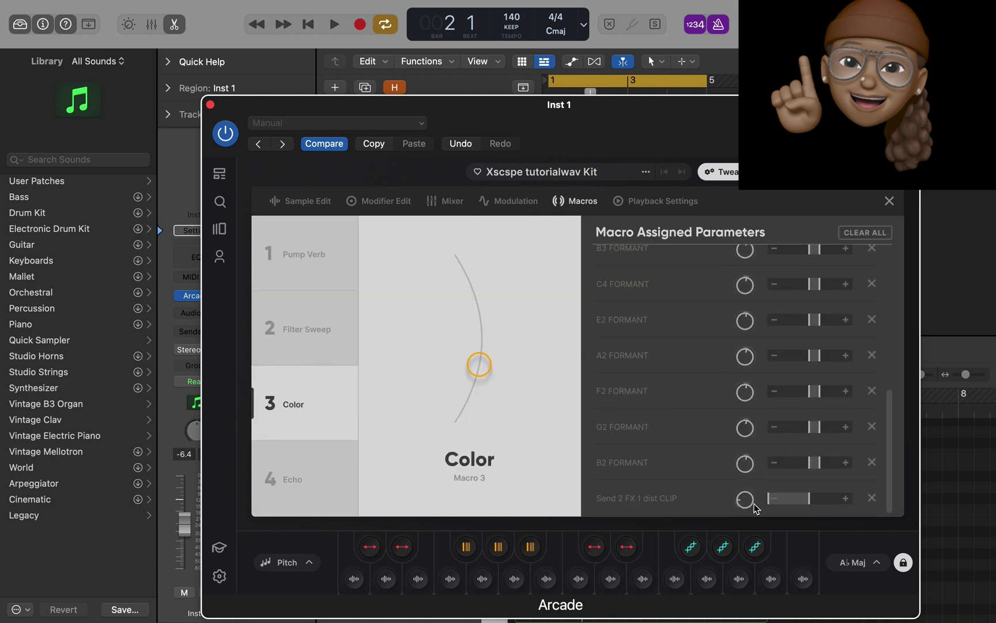
key(space)
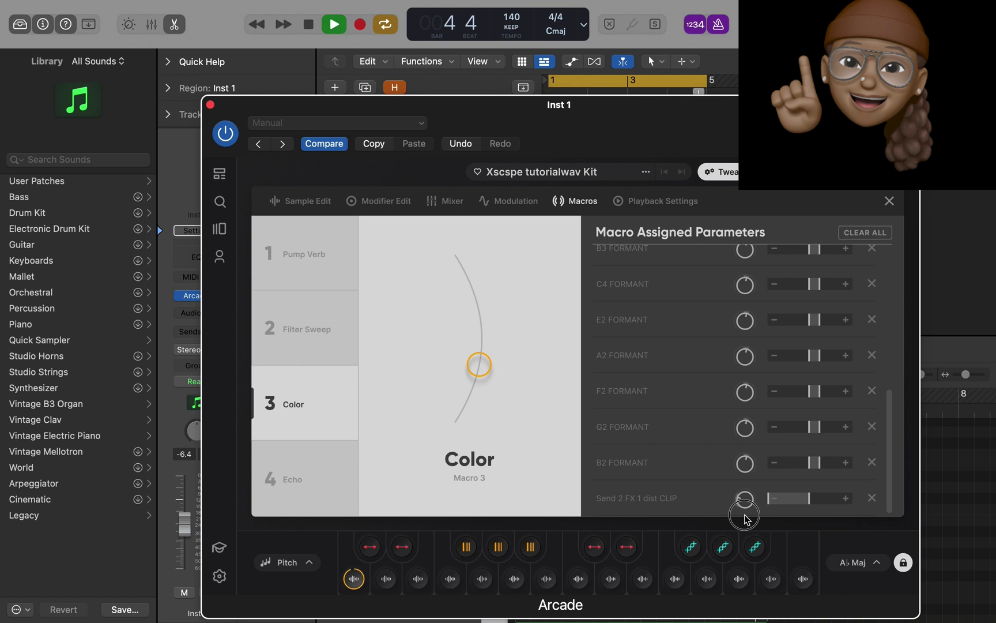
click(453, 200)
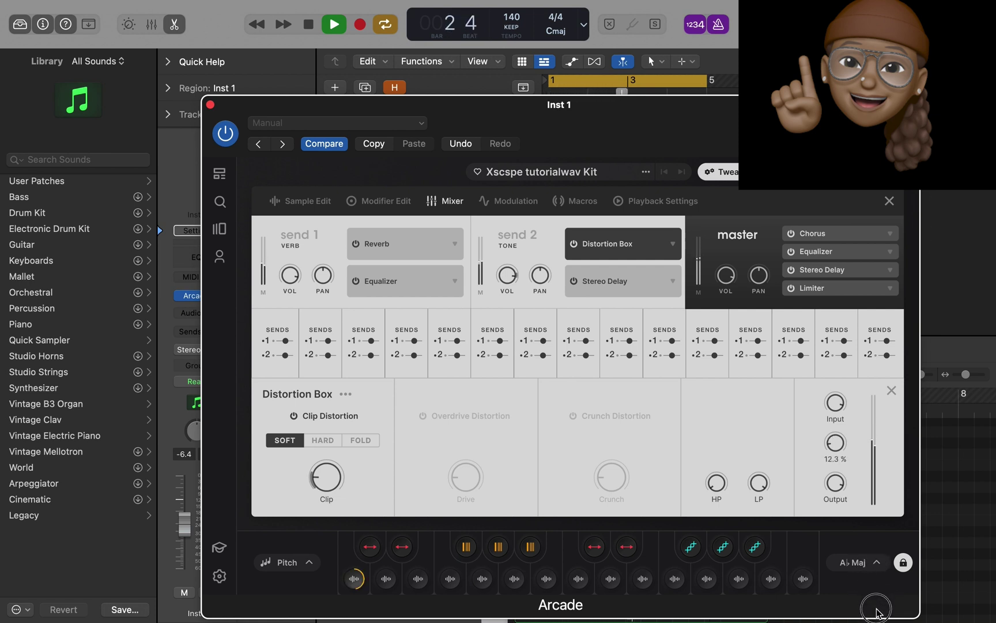
- Stop playback, move the plugin aside, and pencil in a long C4 note at bar 1
key(space)
drag(611, 122, 698, 617)
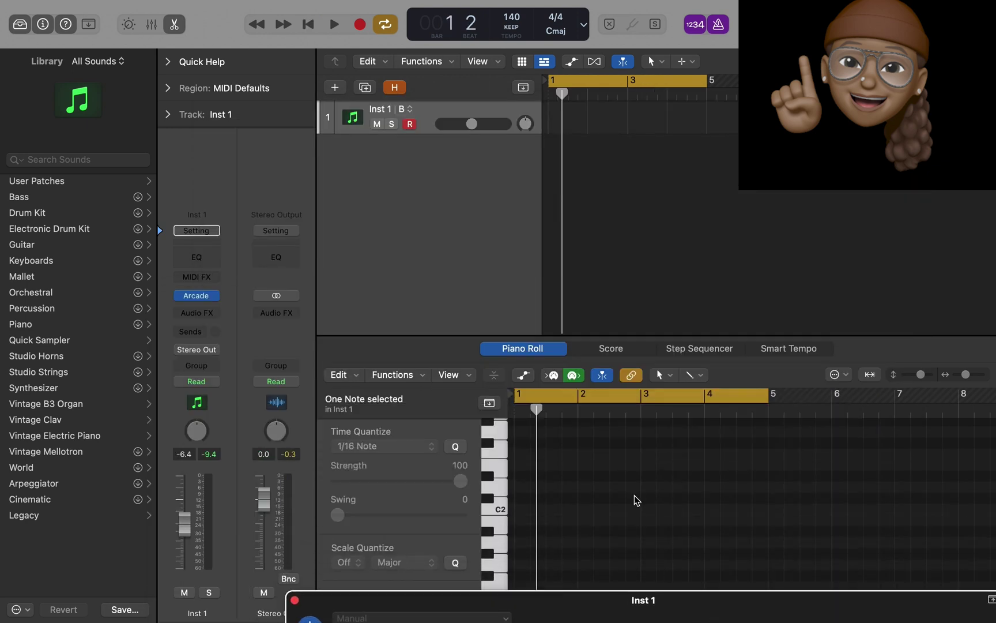
scroll(637, 500, up, 10)
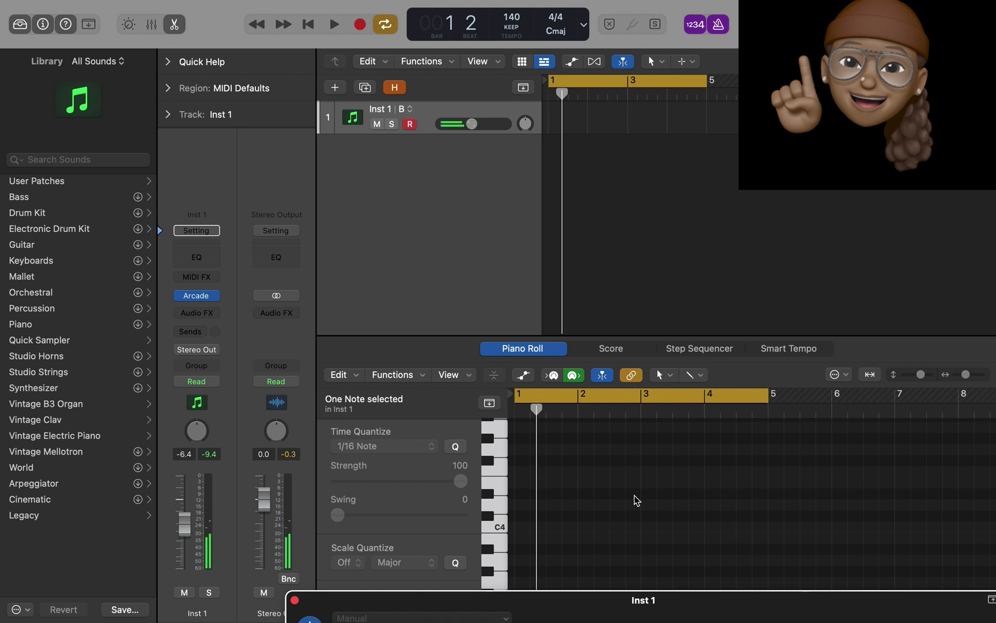
click(636, 500)
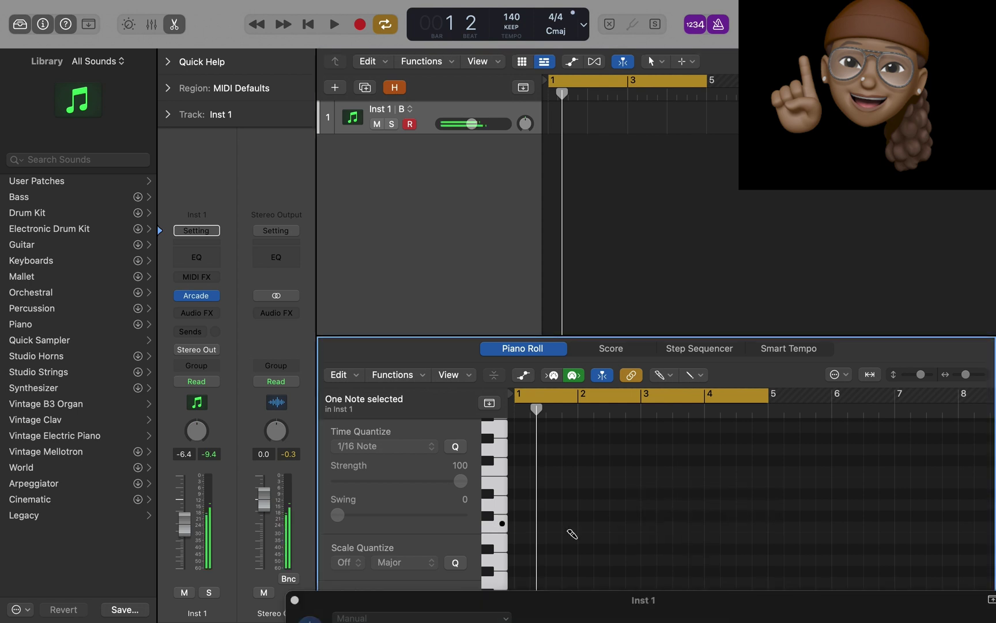
click(521, 526)
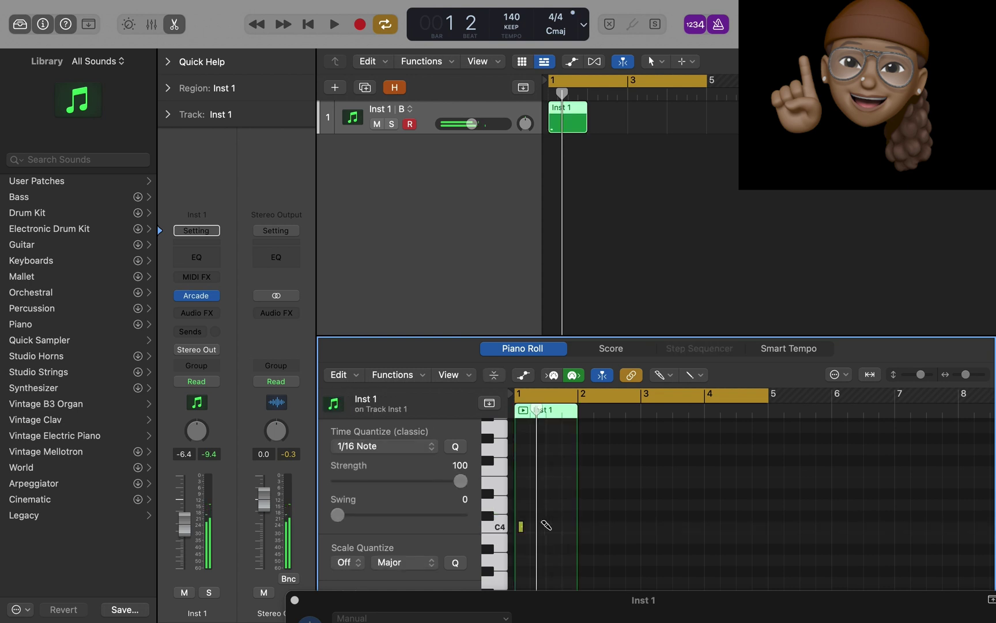
drag(523, 528, 768, 524)
- Extend the Inst 1 region out to bar 5 and select the last pad
key(t)
key(t)
drag(578, 438, 768, 458)
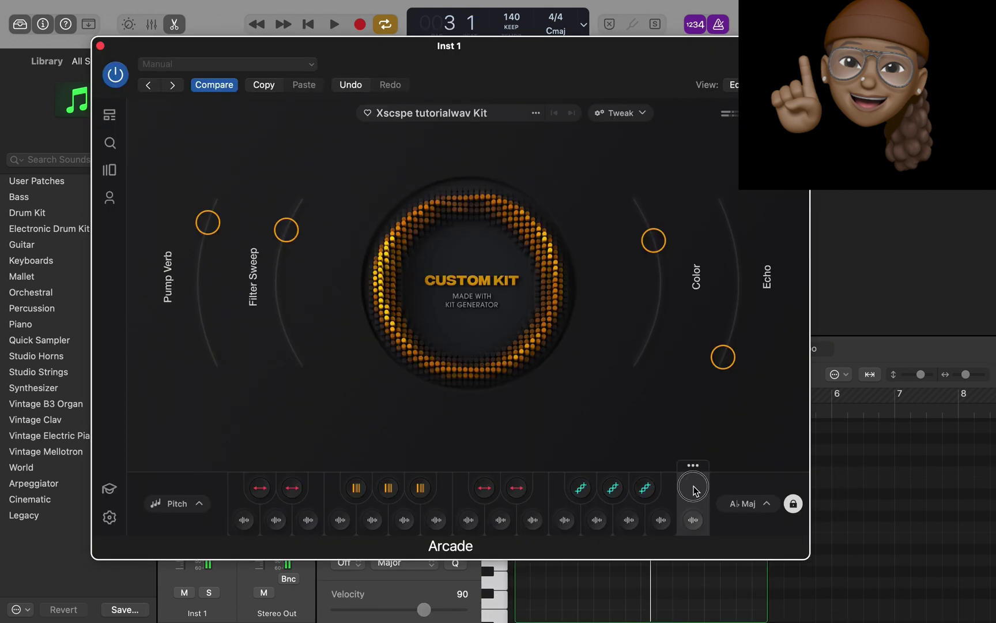
click(694, 488)
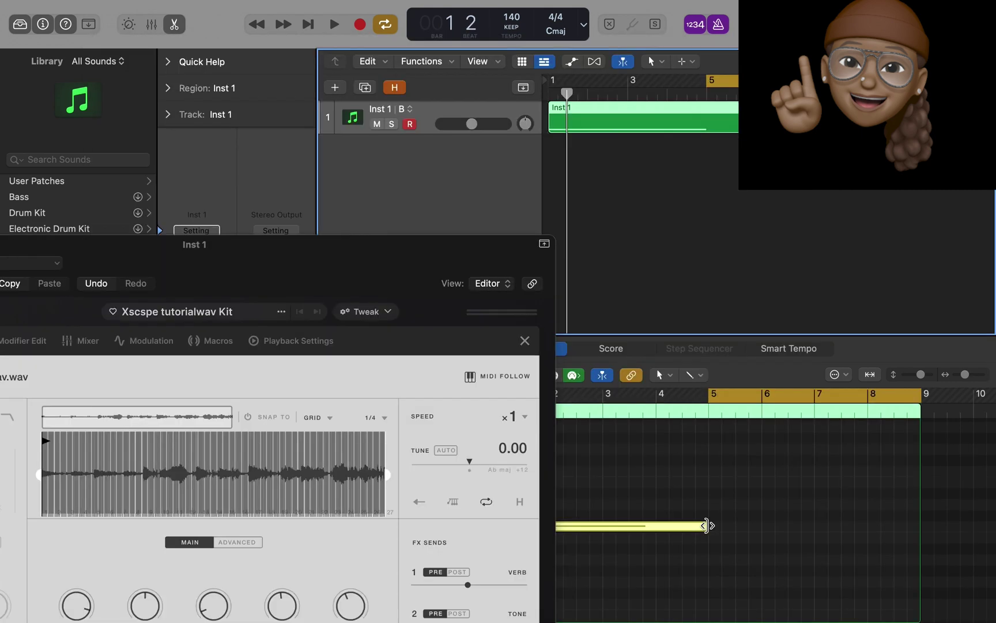
- Lengthen the held note, then bounce the Inst 1 region in place to a new Inst 1_bip audio track
drag(708, 525, 919, 538)
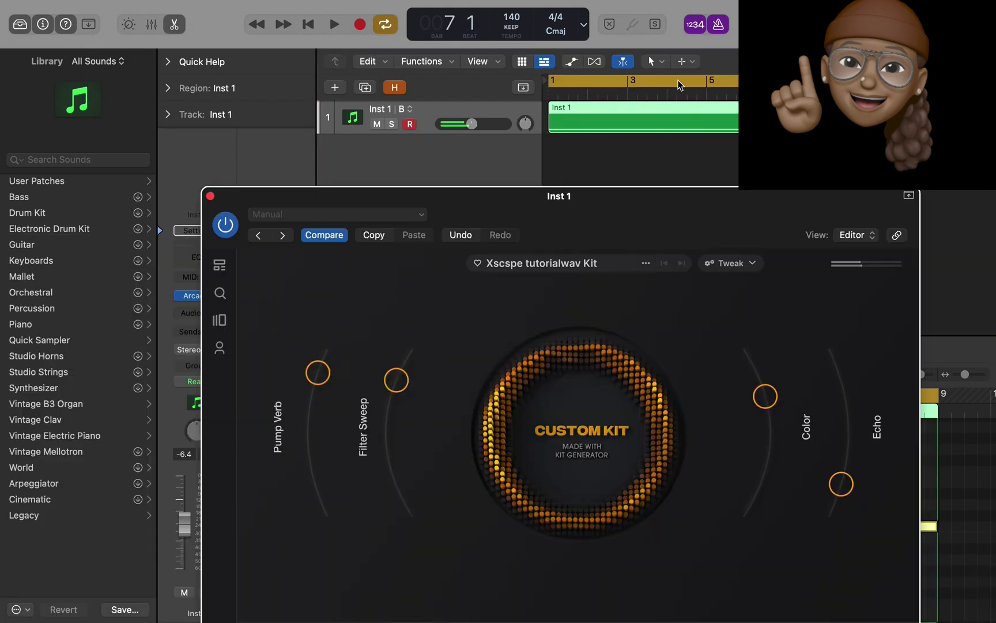
right_click(665, 123)
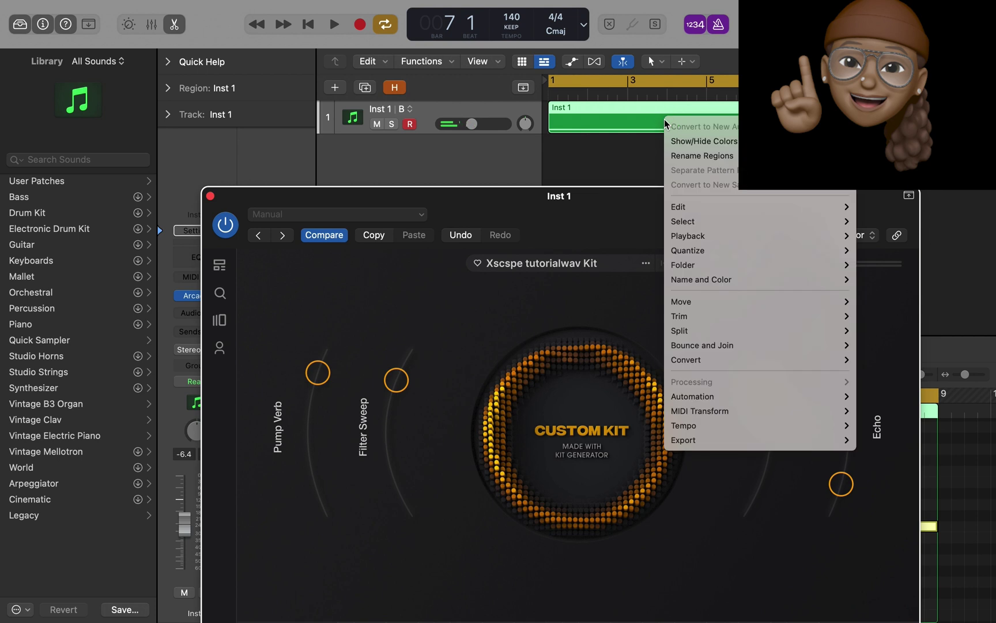
right_click(600, 124)
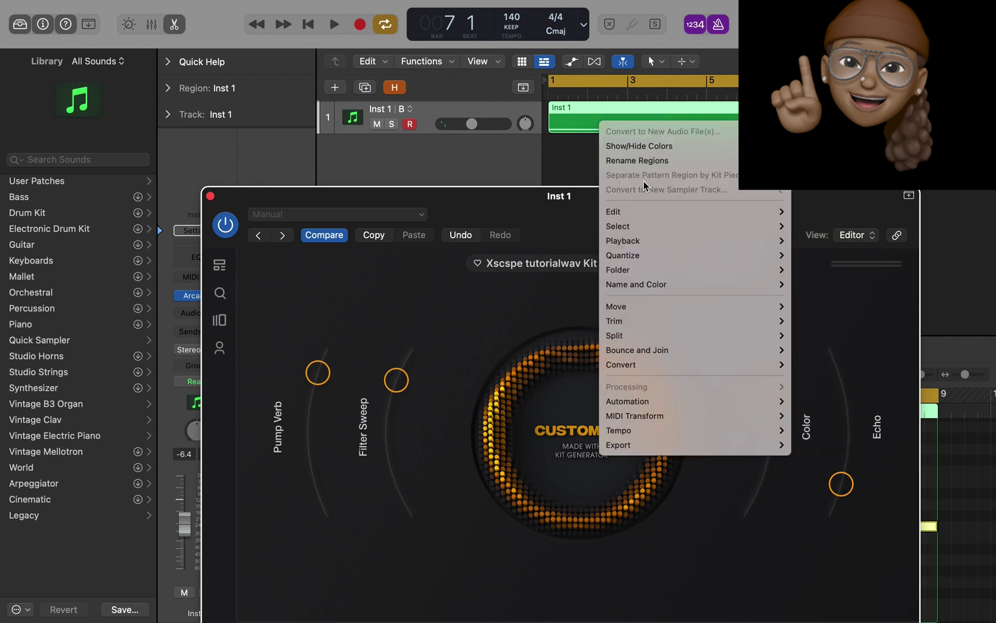
mouse_move(721, 350)
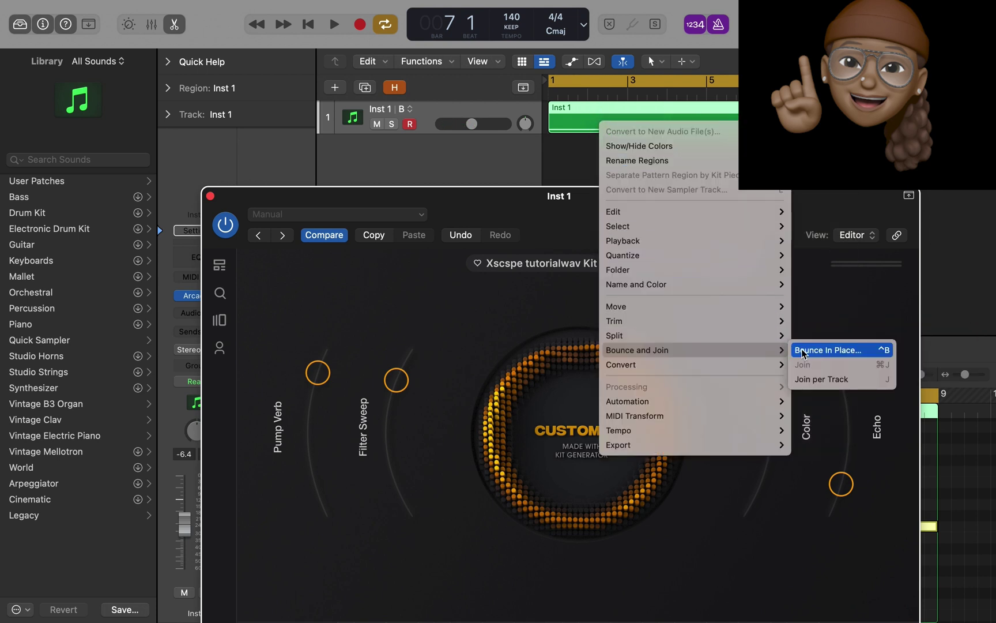
click(821, 351)
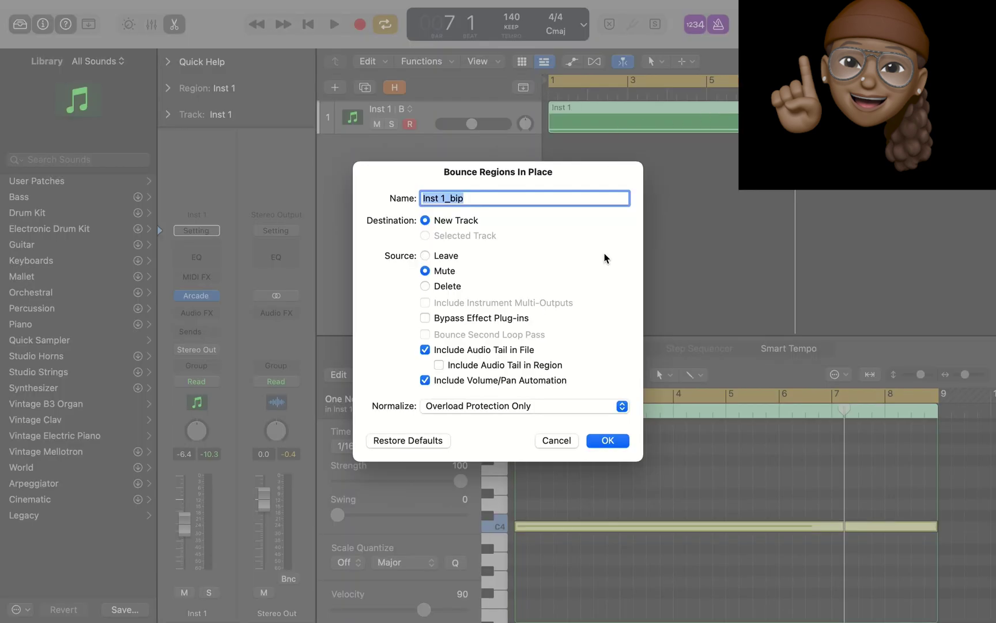
click(608, 441)
- Play back the bounced audio and reopen the Arcade instrument on the original Inst 1 track
key(space)
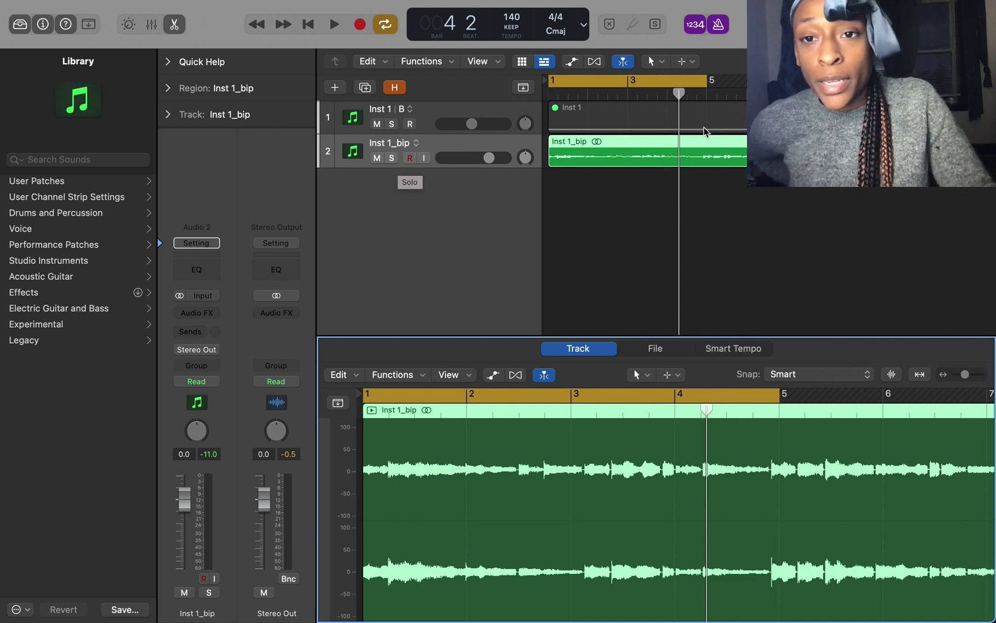
click(692, 116)
click(198, 297)
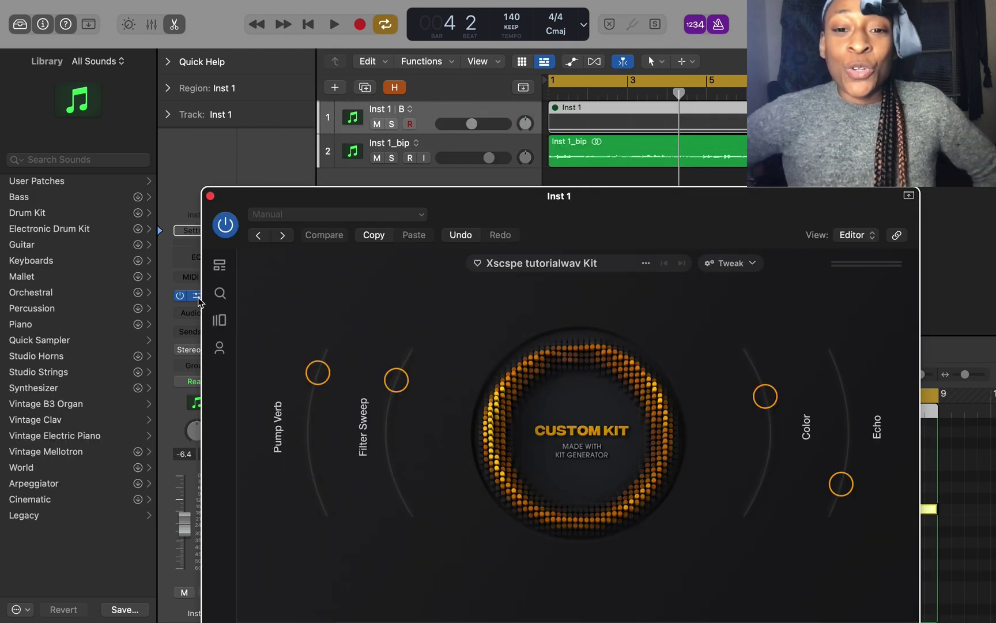